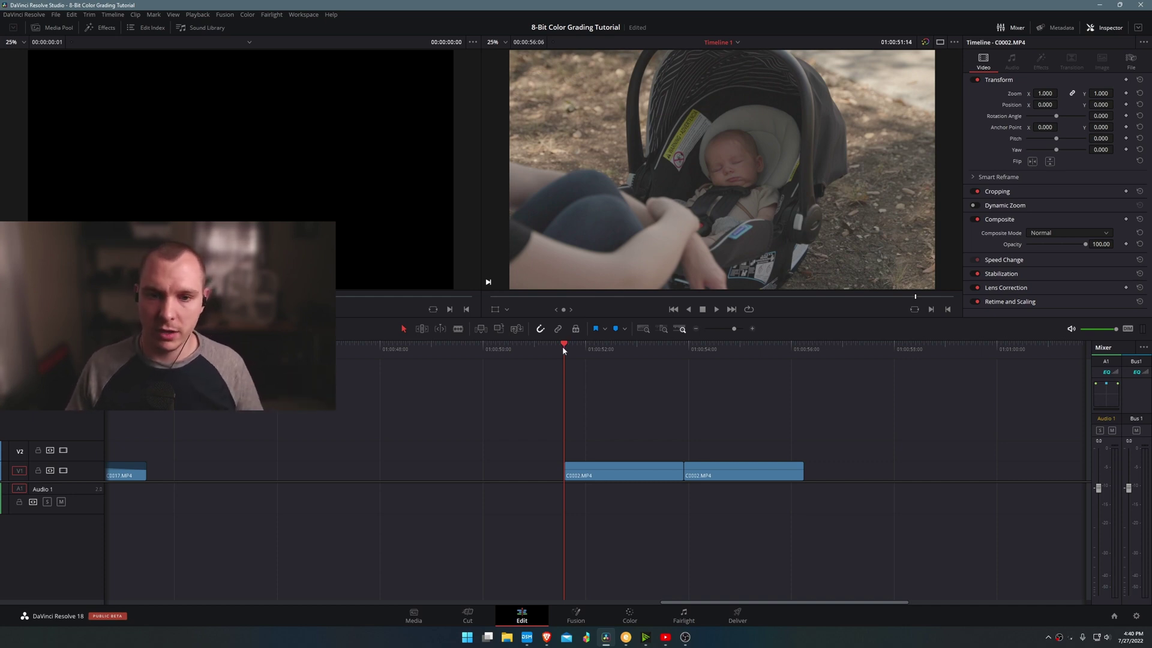
- Play and scrub the baby clip to review it, then shift node 01 lower in the node graph
key(space)
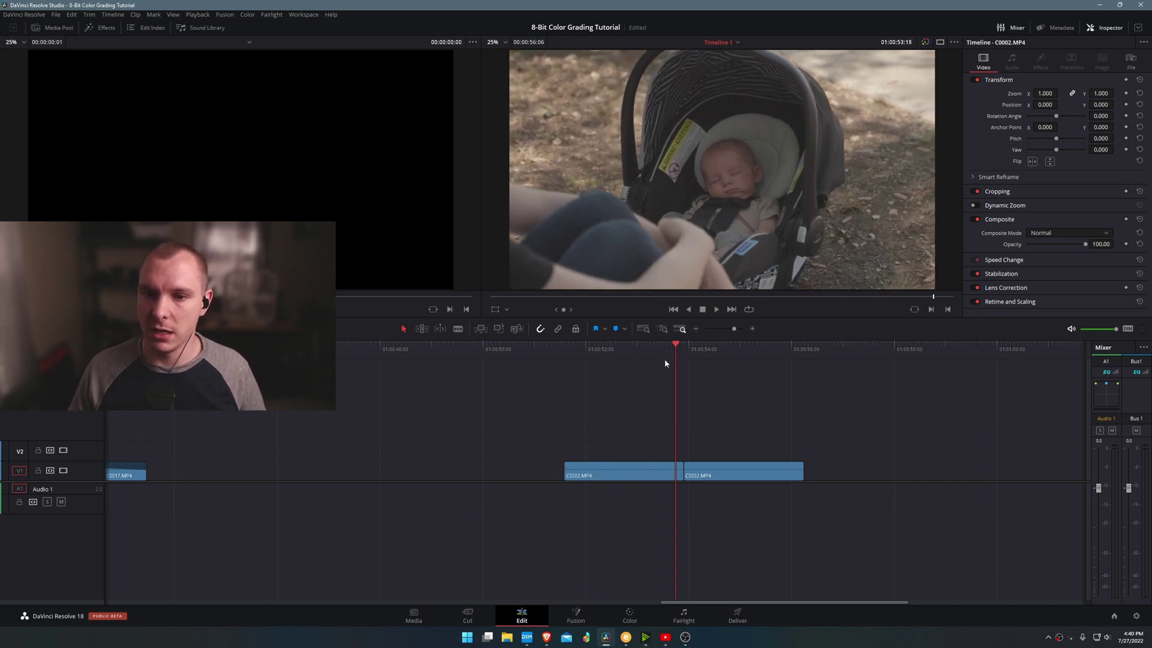
drag(664, 359, 563, 383)
key(space)
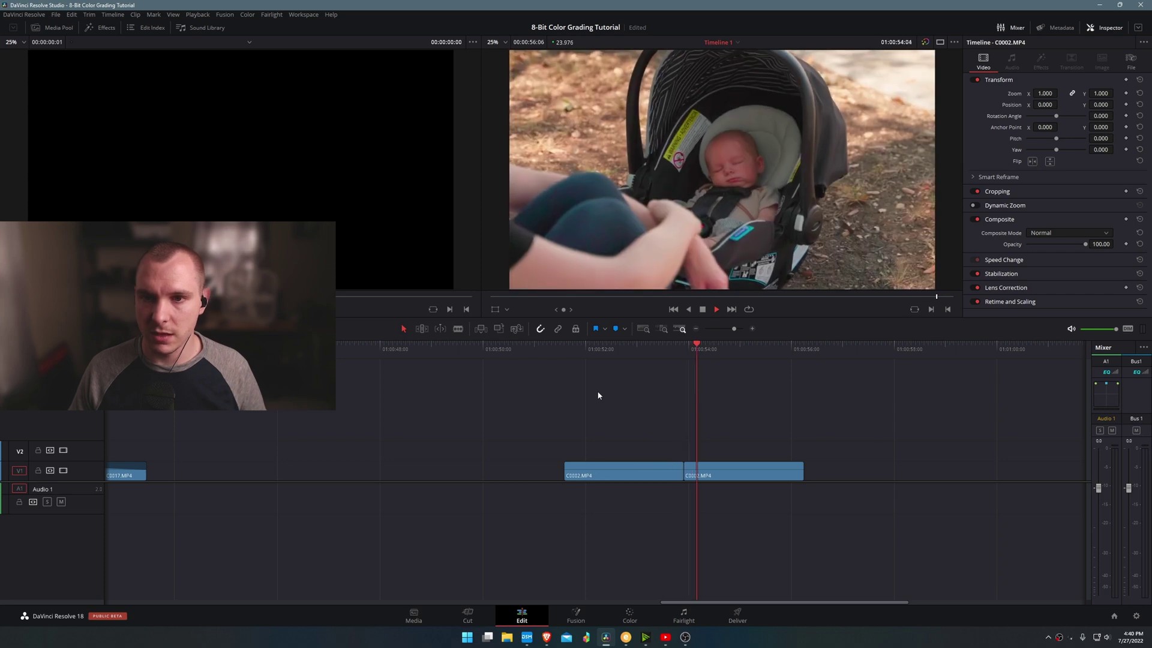
key(space)
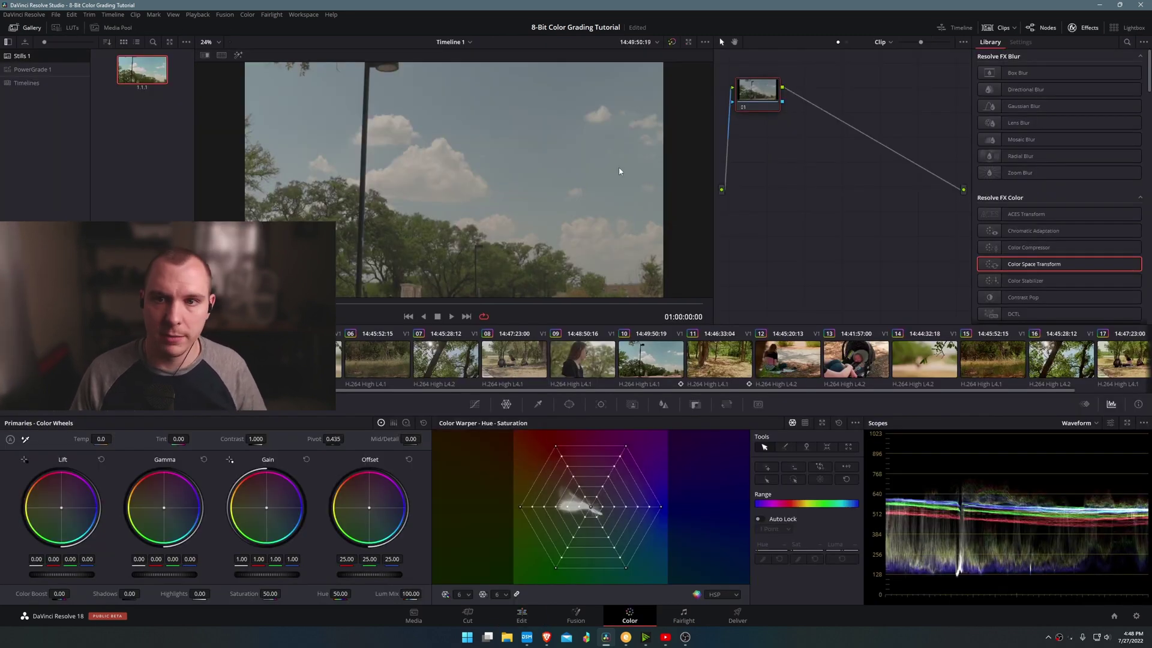
drag(747, 99, 769, 160)
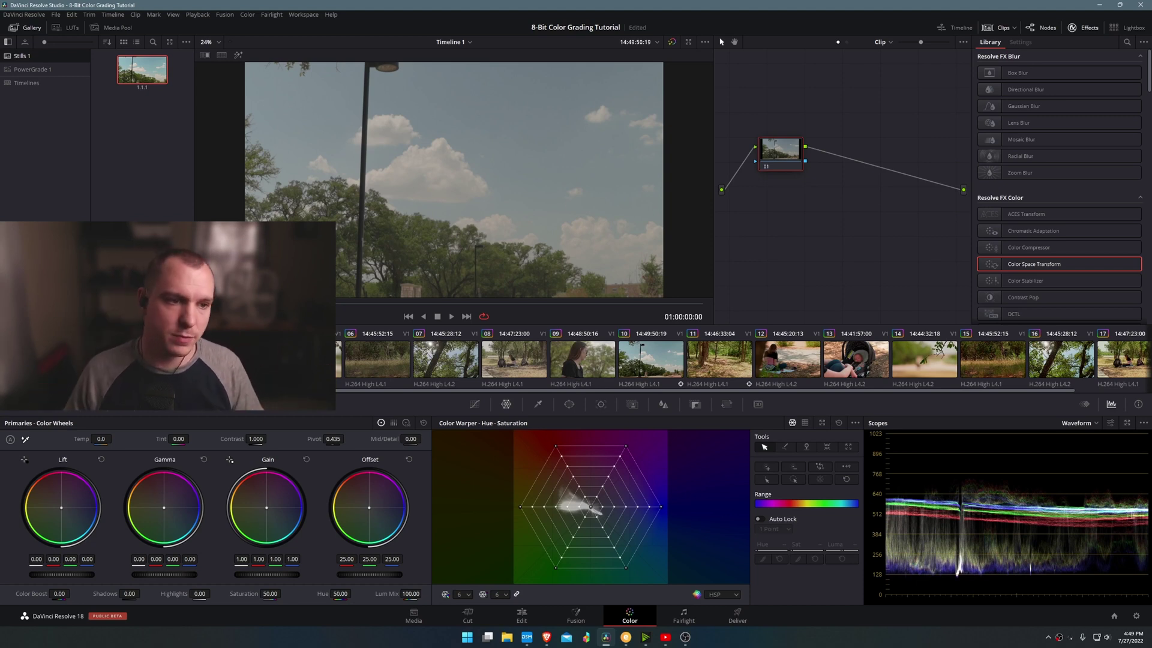
- Select the park clips through clip 10, with woman clip 09 current, and assign input colour space S-Gamut/S-Log2
shift+click(671, 361)
click(604, 367)
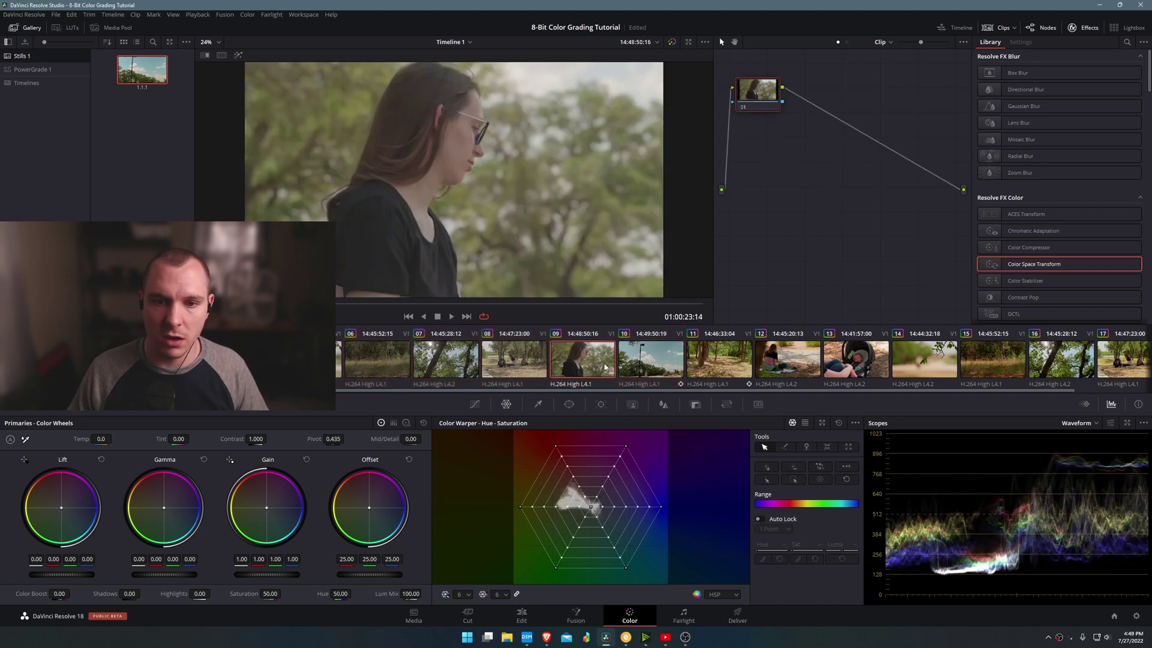
right_click(287, 362)
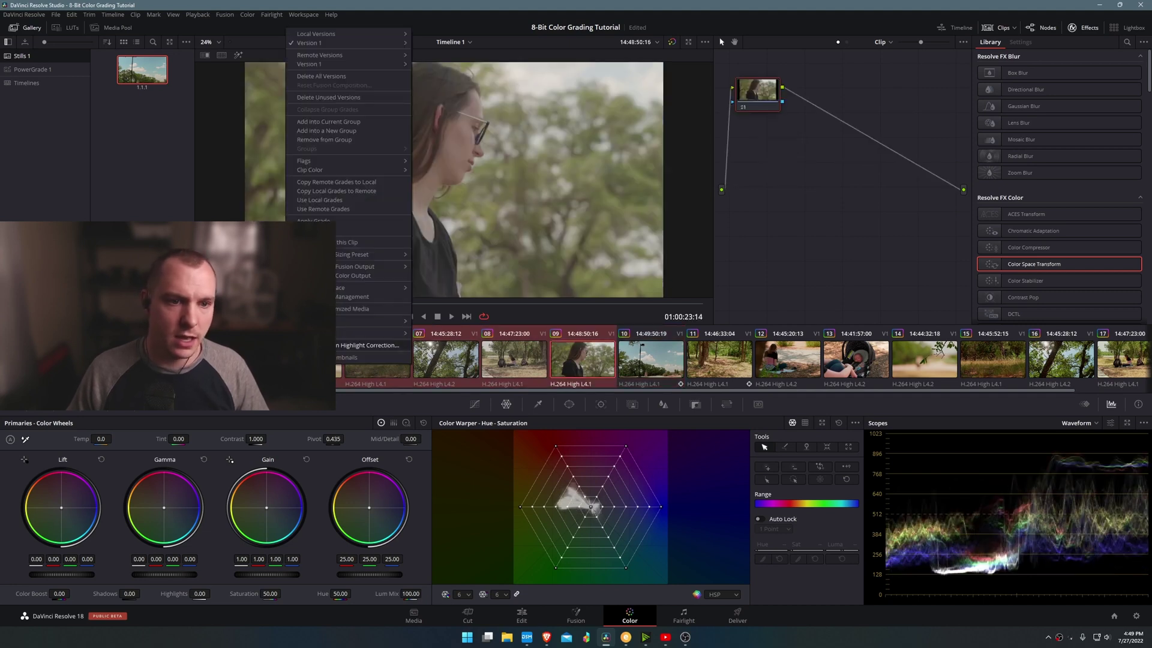
mouse_move(344, 290)
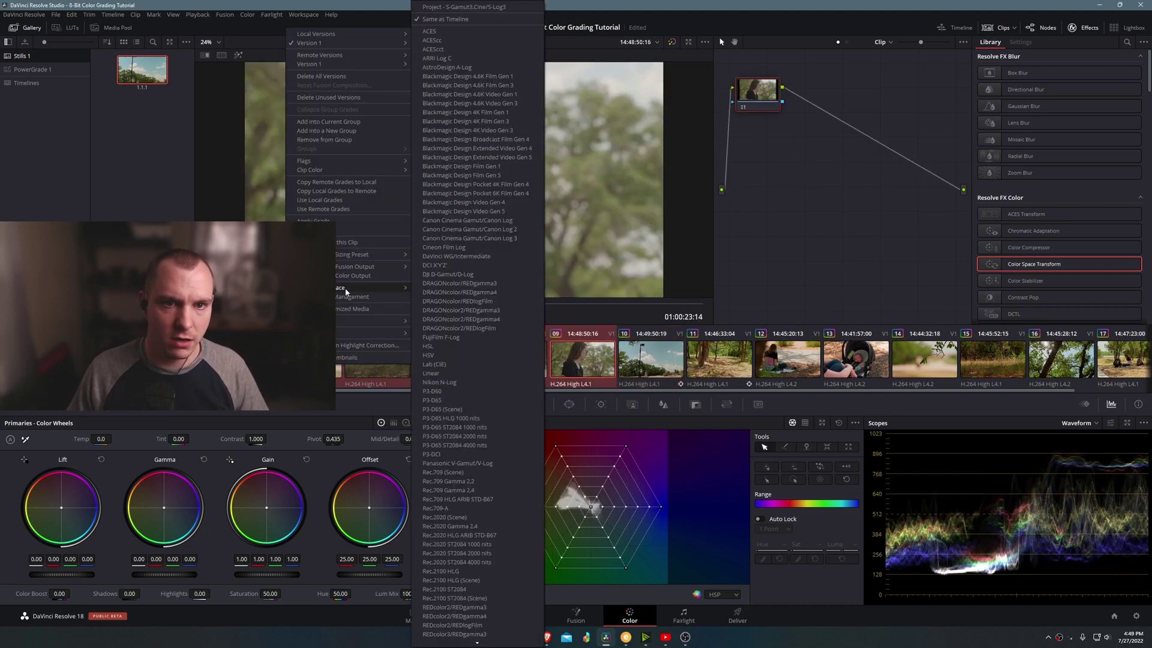
click(456, 19)
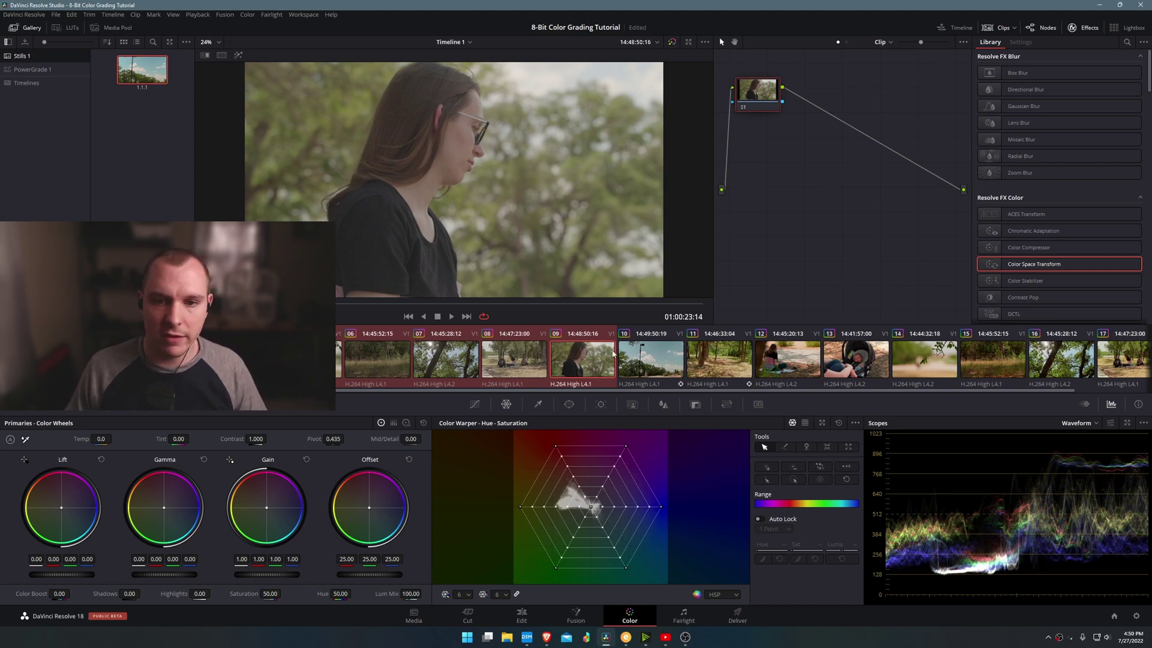
right_click(318, 358)
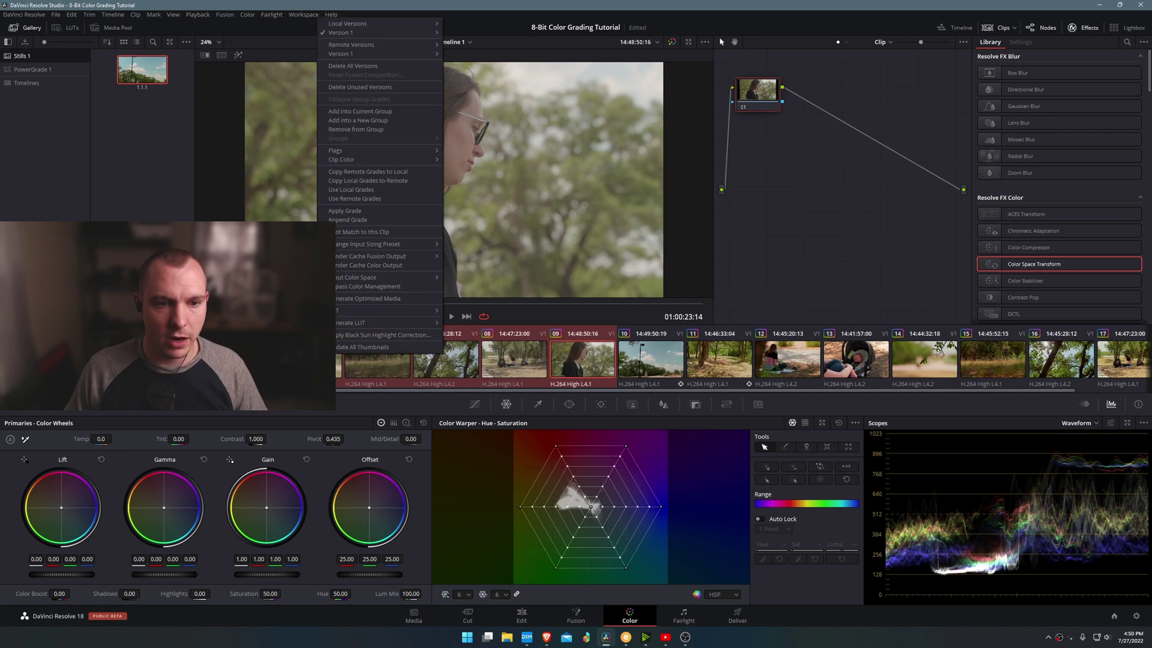
mouse_move(377, 280)
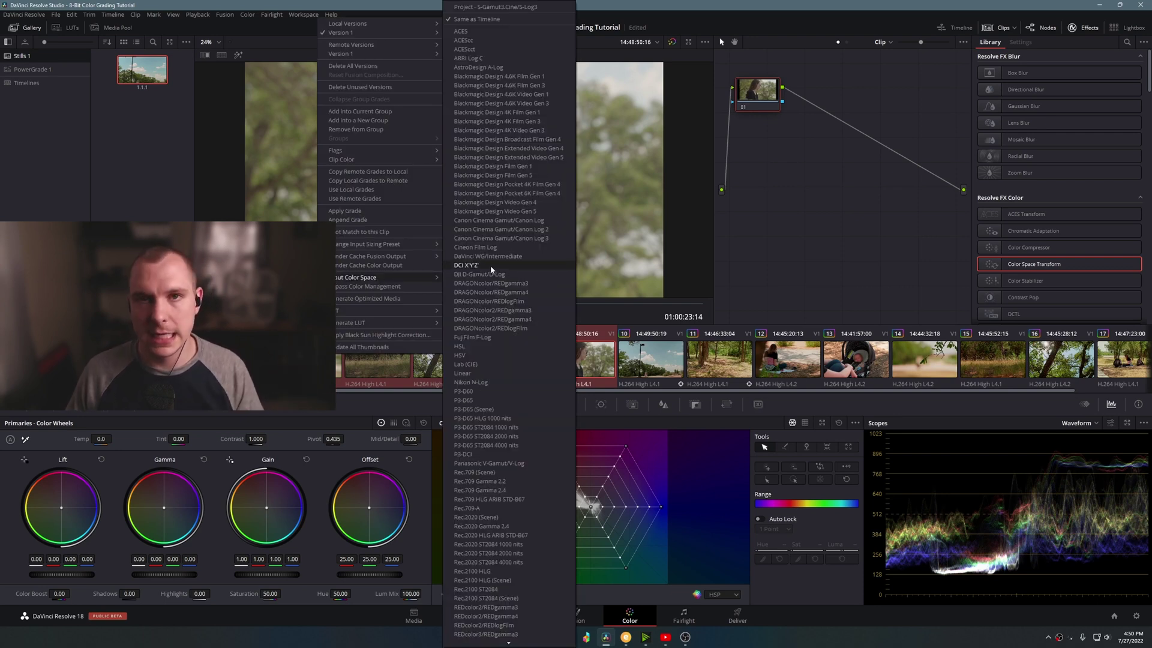
scroll(490, 266, down, 5)
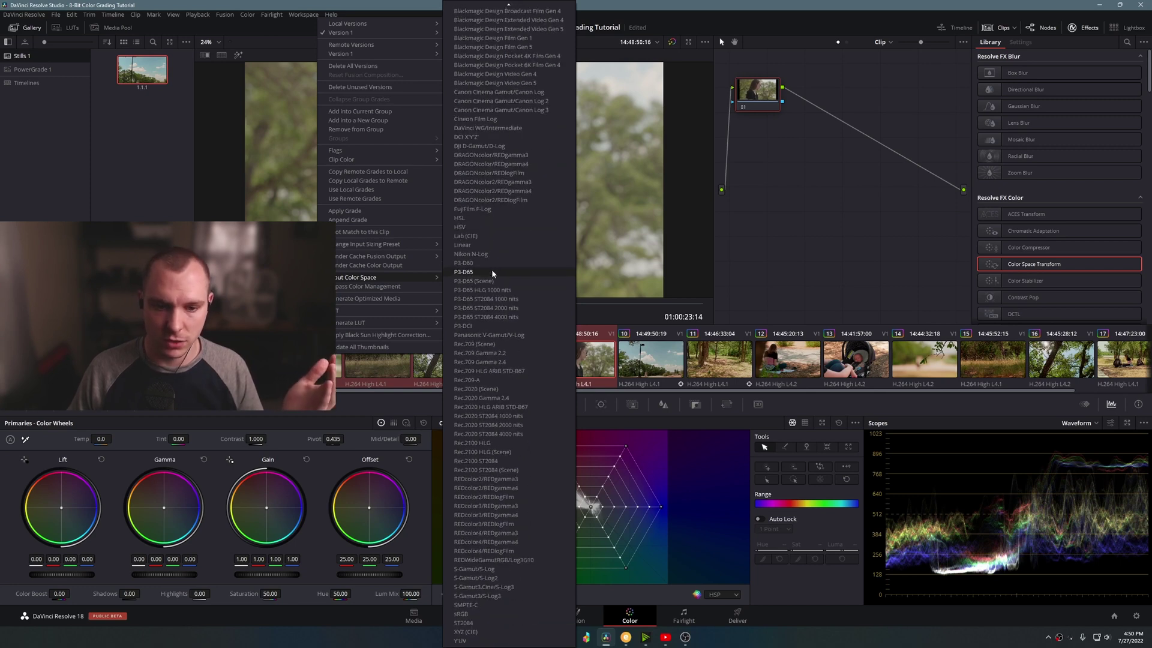
click(487, 579)
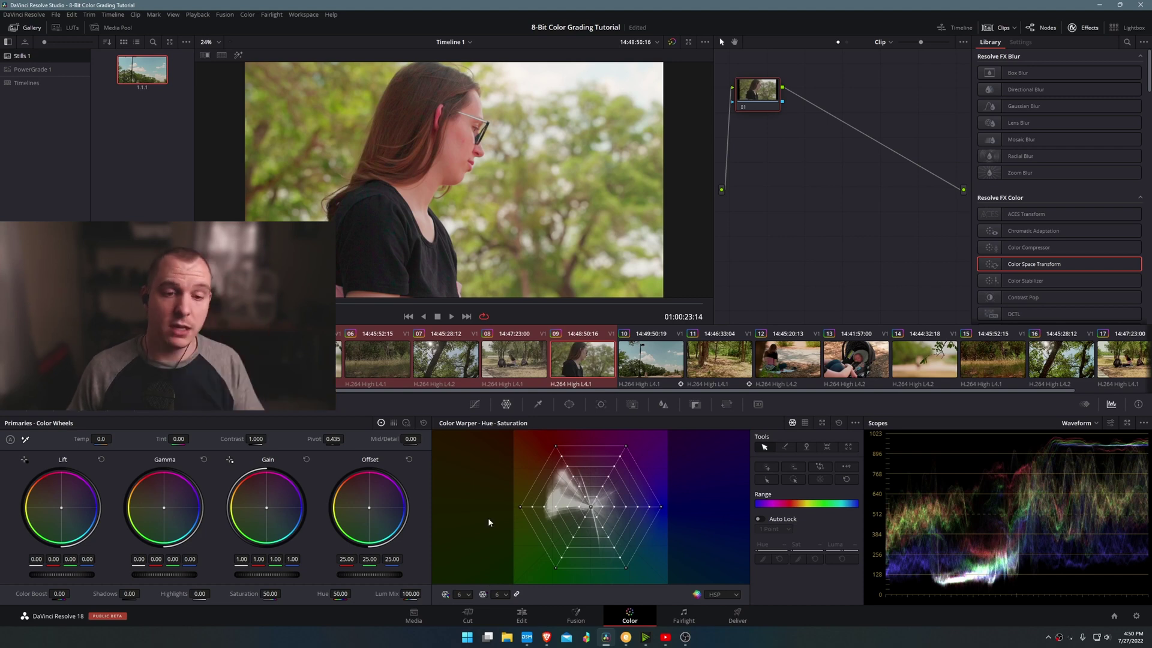
- Load baby-in-car-seat clip 13, play a few frames, and compare it against sky clip 10
click(855, 359)
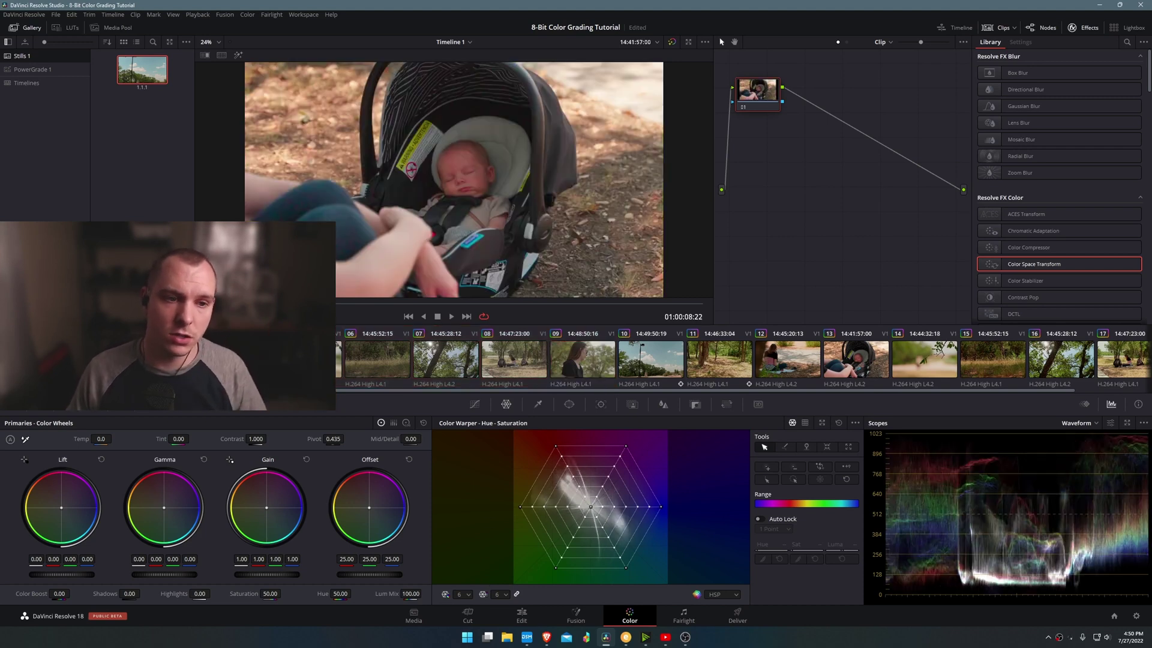
key(space)
key(space)
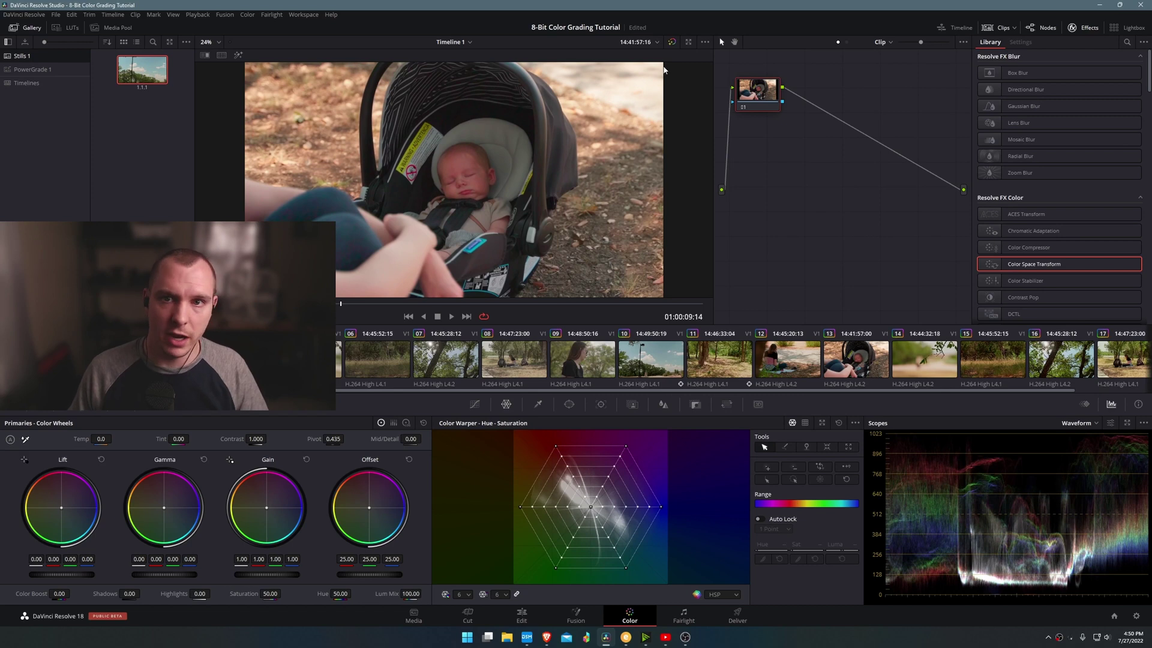
drag(762, 99, 785, 159)
key(Up)
key(Up)
key(Up)
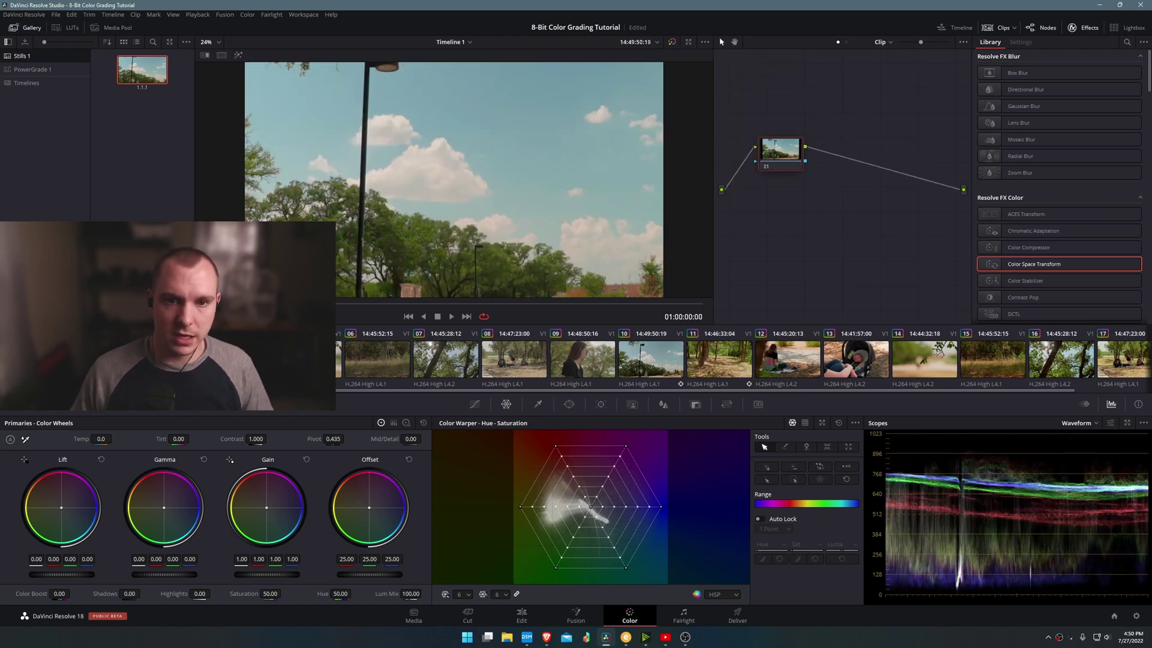
key(Down)
key(Down)
key(Down)
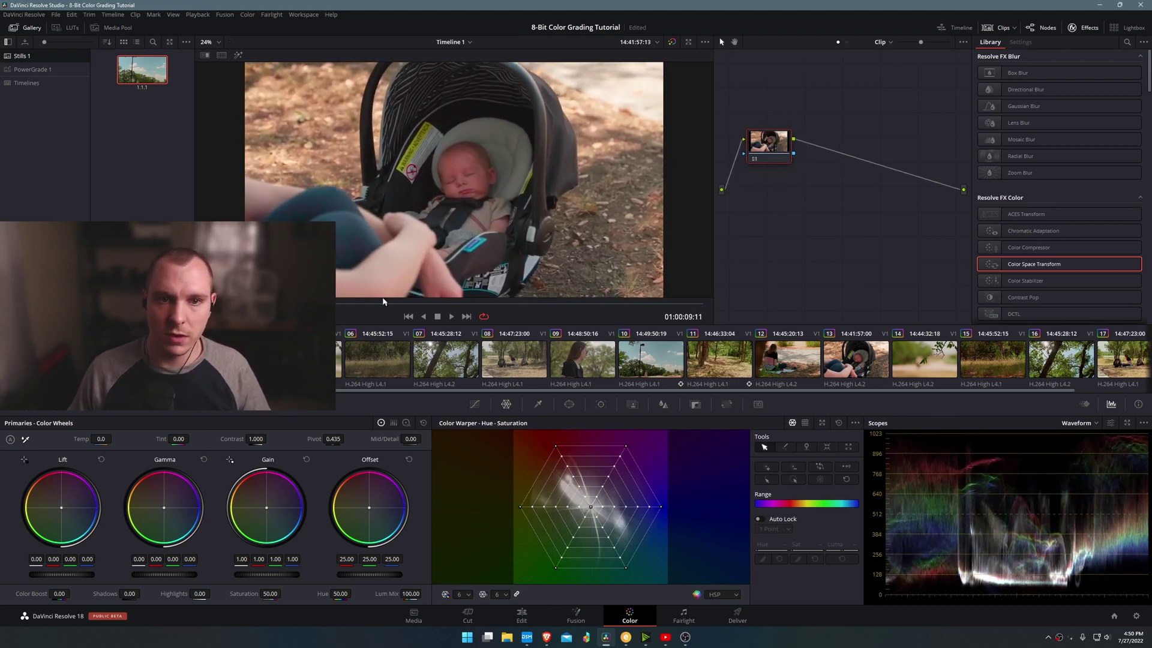
- Reposition node 01 lower, replay the baby clip, and bring up the Custom Curves palette
drag(791, 151, 785, 182)
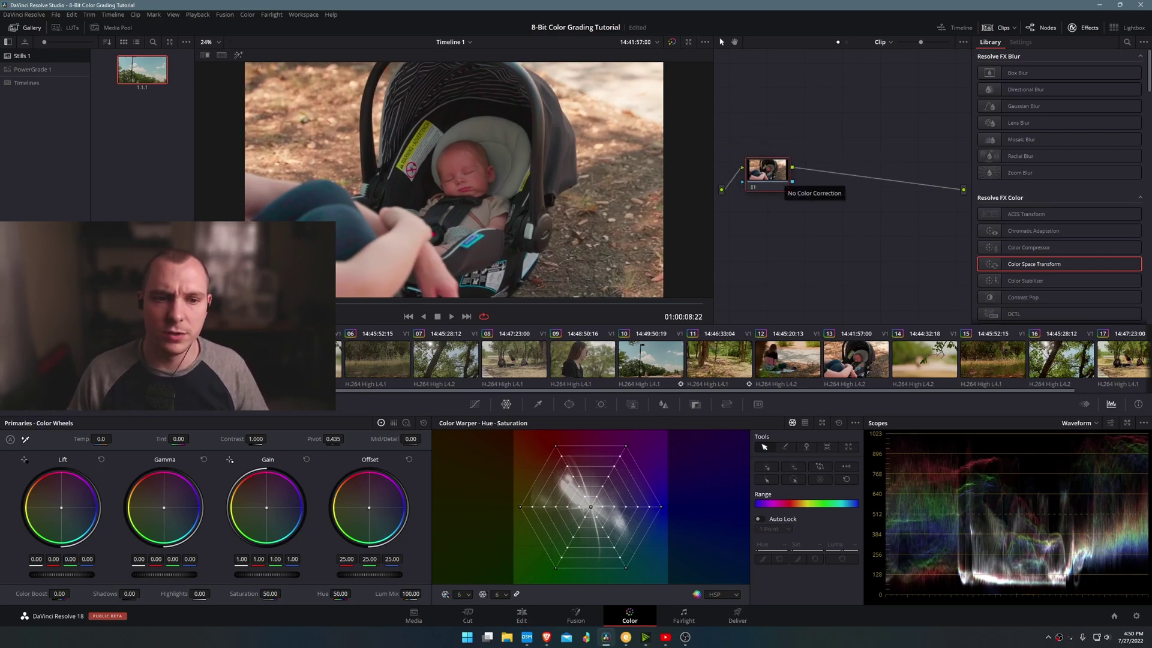
drag(786, 167, 781, 191)
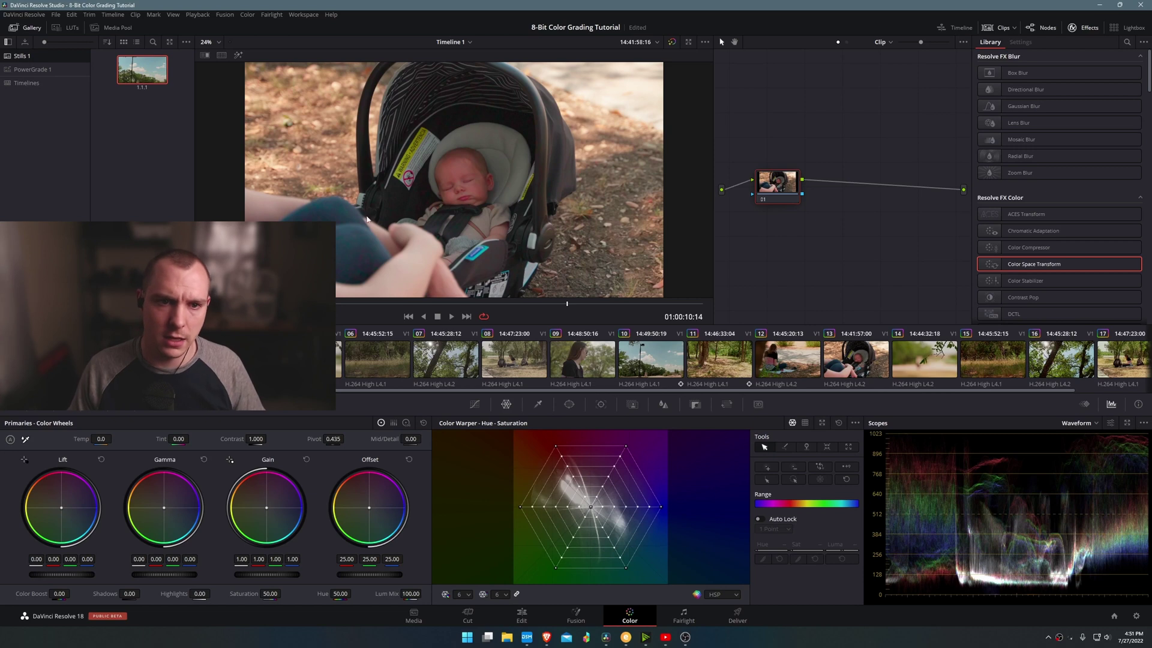
key(space)
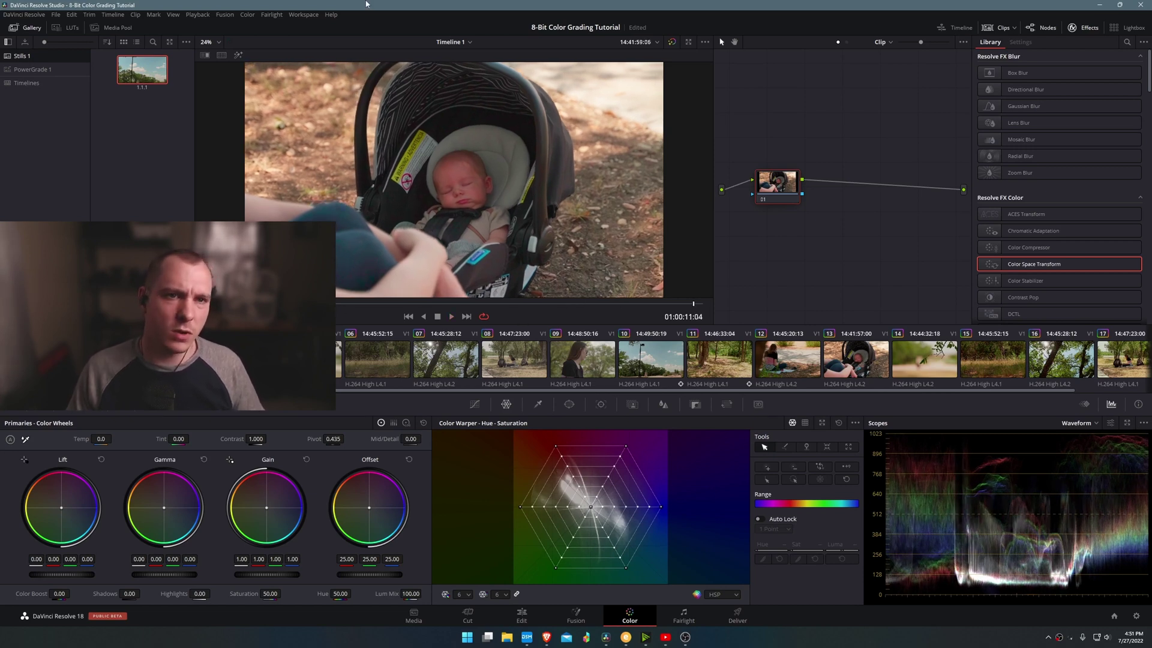
click(475, 404)
- Enable editable splines, pull the curve's midpoint down, and reshape the top point's Bezier handle
click(854, 423)
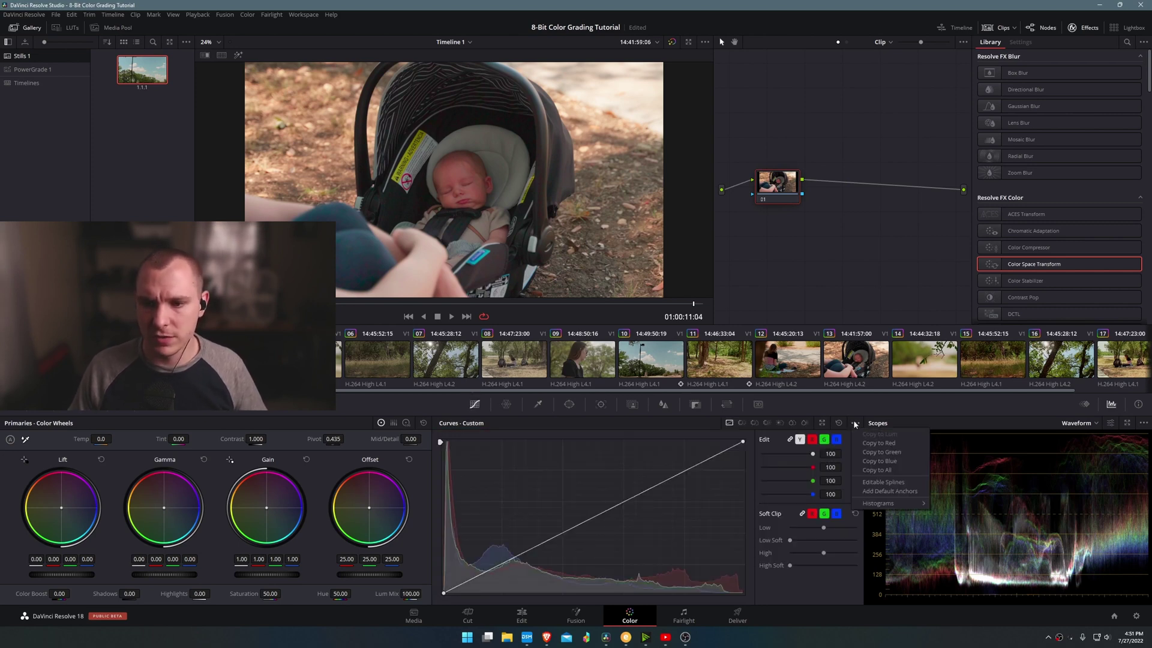
click(882, 482)
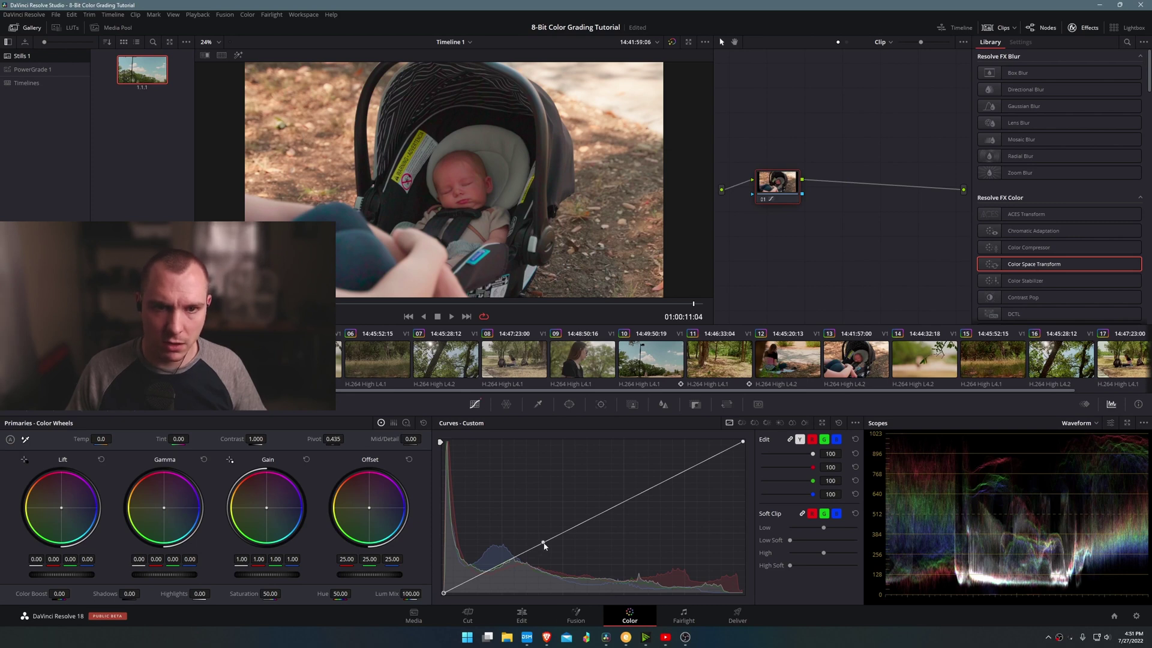
drag(543, 543, 563, 565)
click(743, 442)
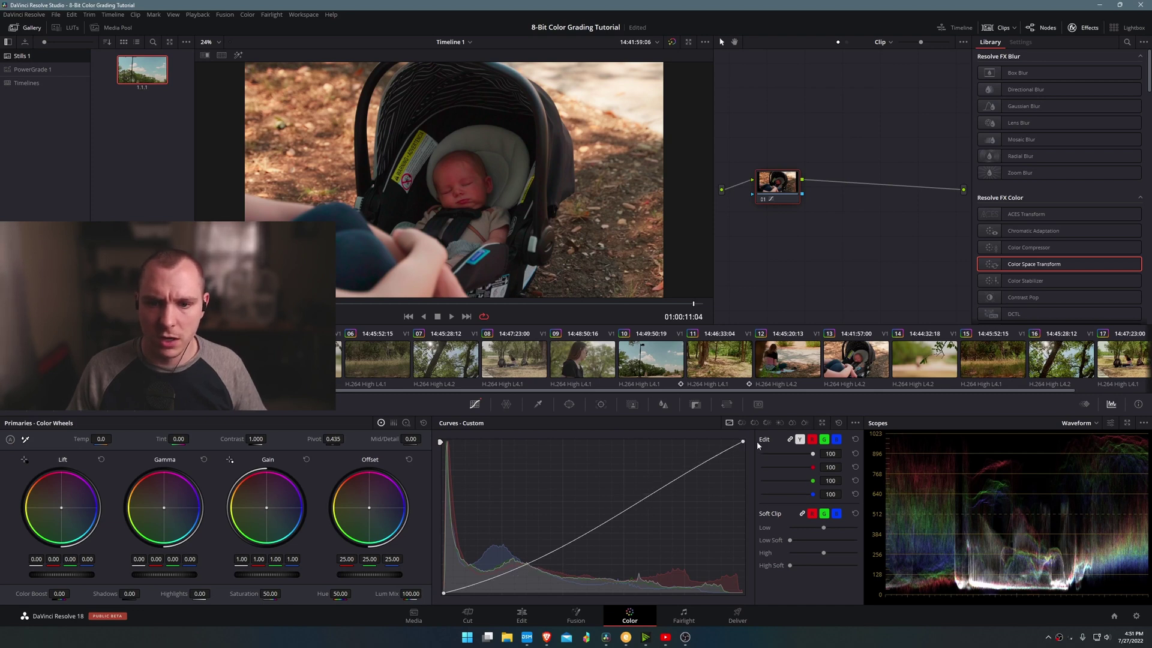
mouse_move(748, 442)
drag(647, 494, 559, 530)
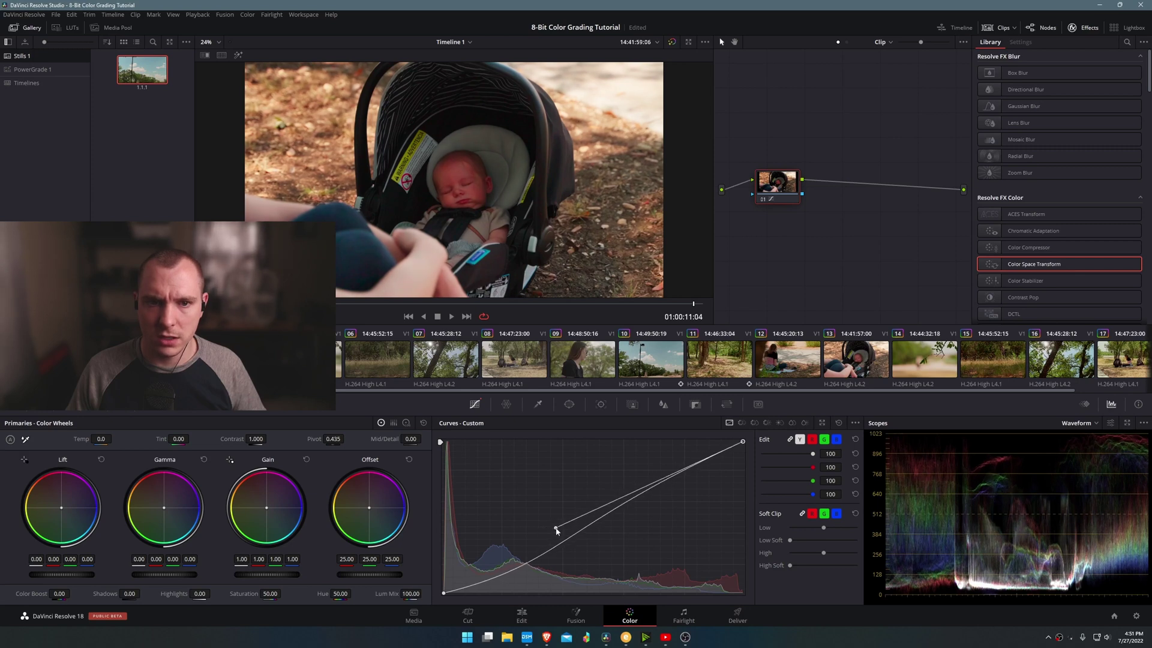
- Compare the curve grade against the ungraded image, then return to the Hue–Saturation Color Warper
click(671, 42)
click(672, 42)
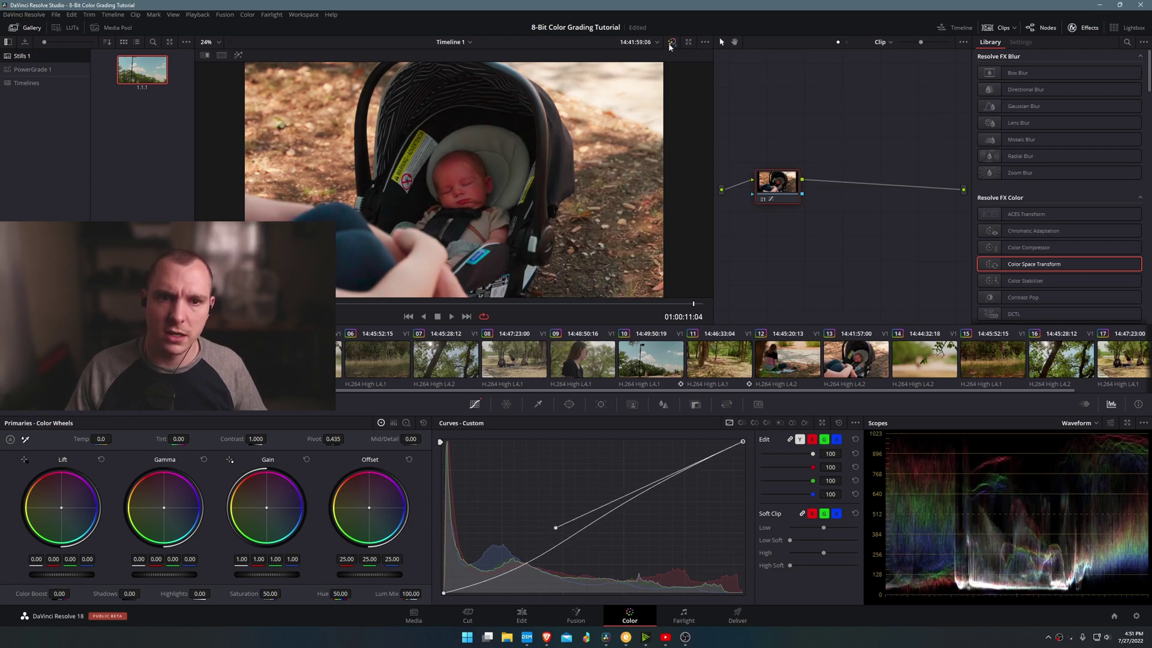
click(671, 42)
click(672, 42)
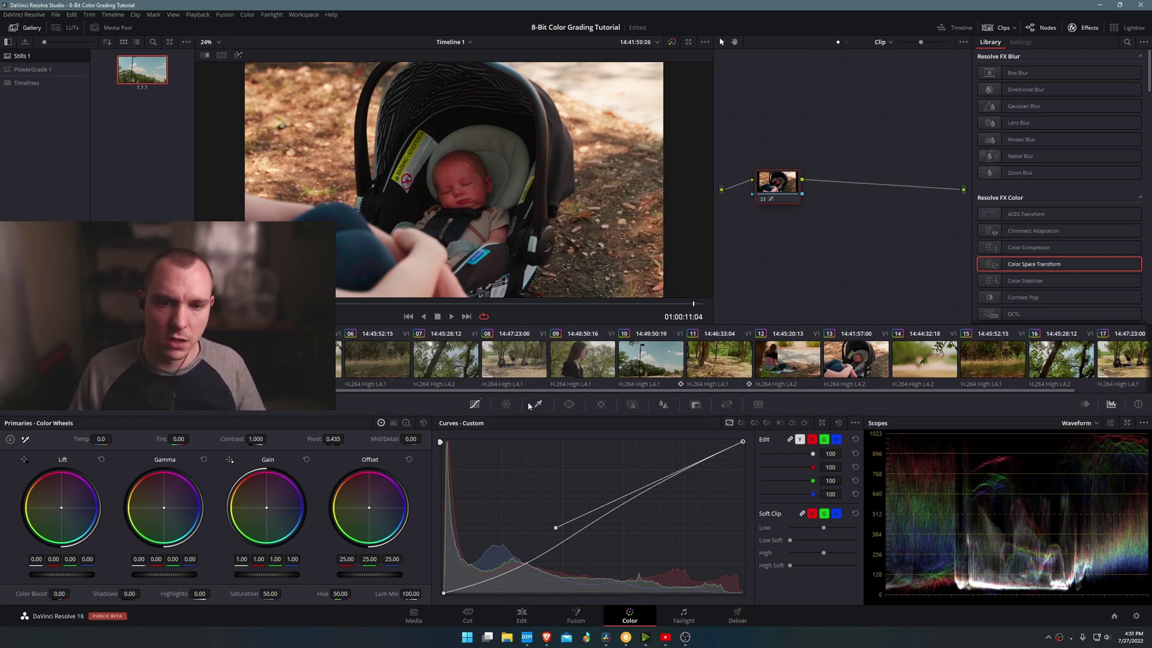
click(512, 406)
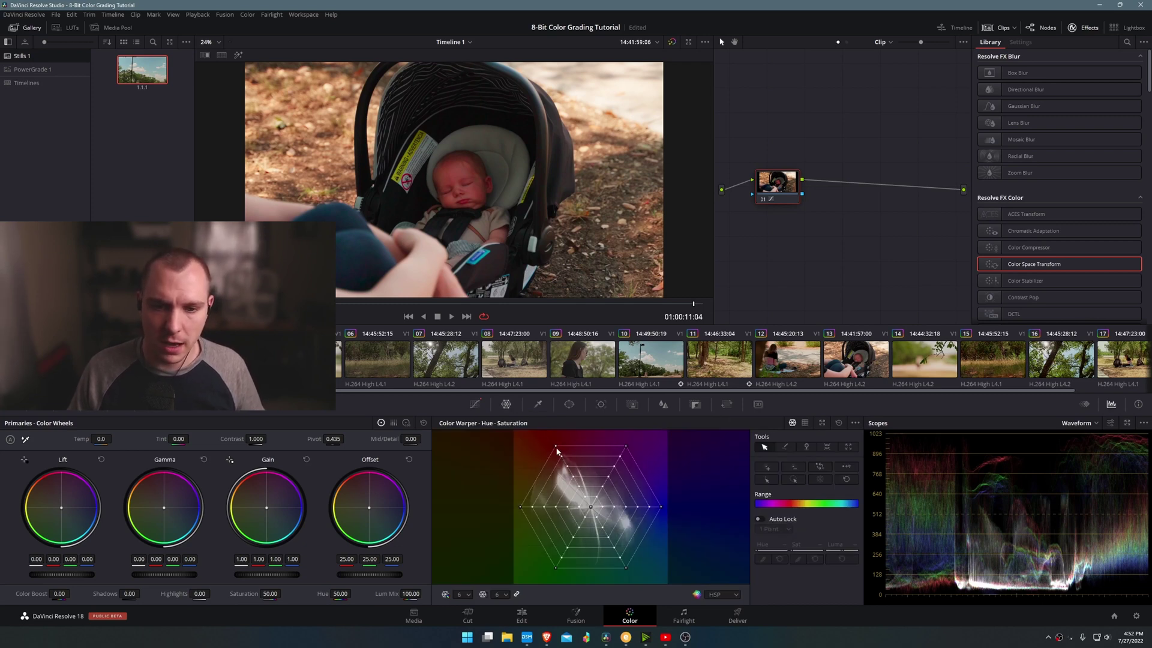
- Push the warm-tone warper vertex out to Sat 1.06, compare against the original, and play the clip
drag(556, 450, 560, 459)
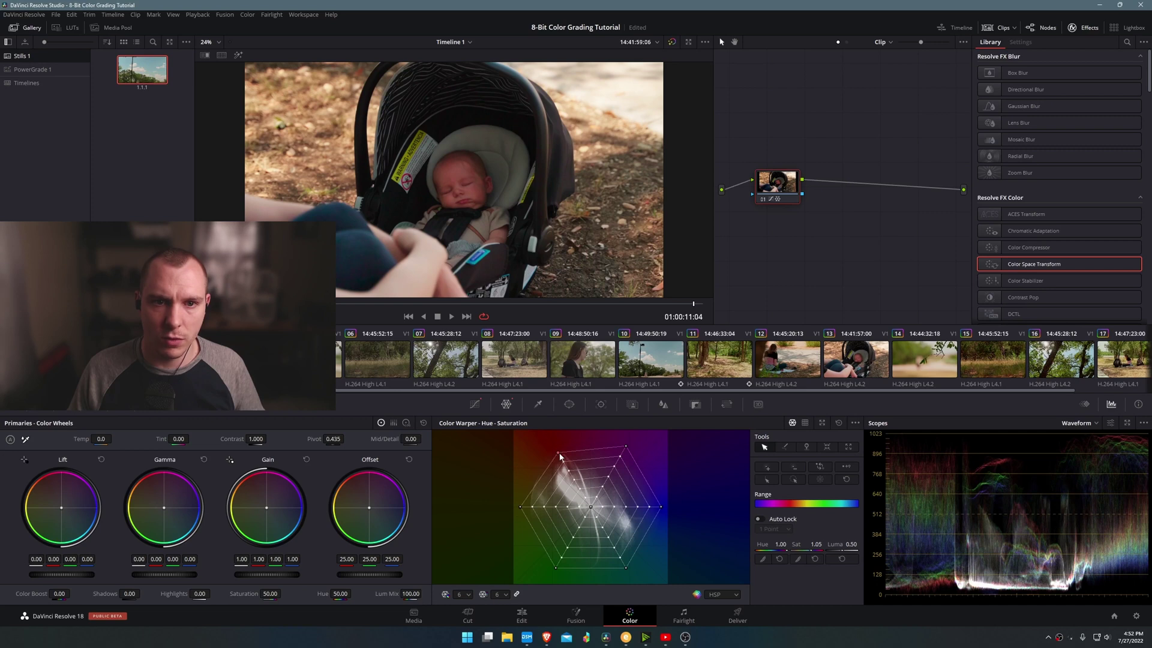
drag(559, 456, 559, 454)
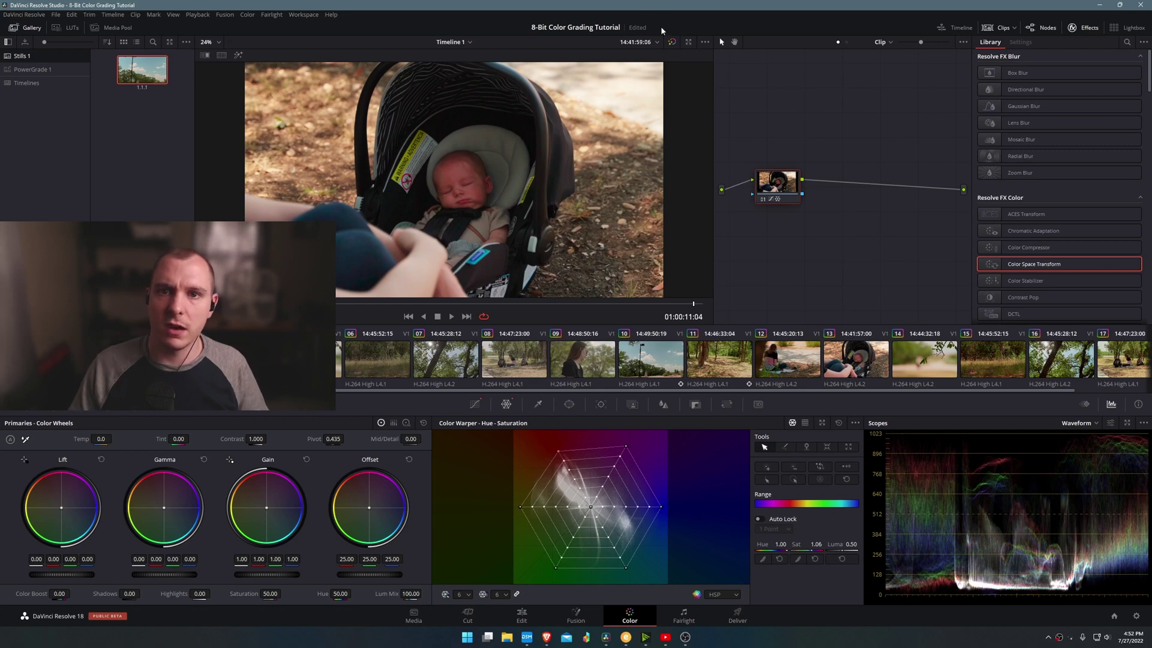
click(672, 42)
click(671, 42)
click(672, 42)
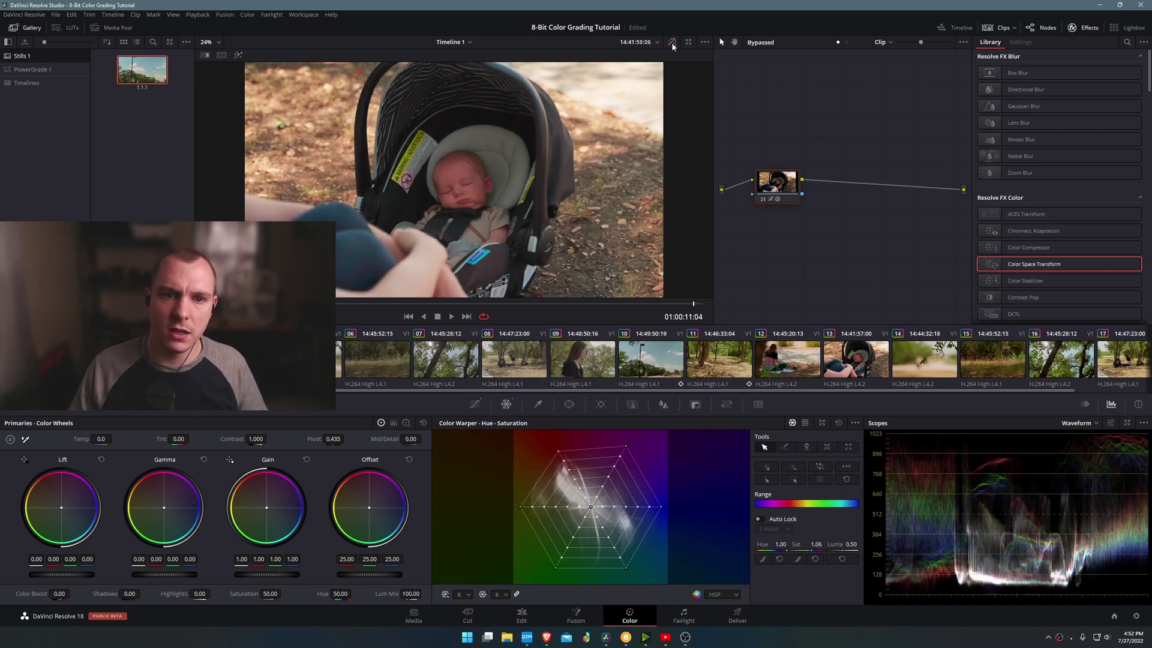
click(671, 42)
click(671, 42)
click(671, 42)
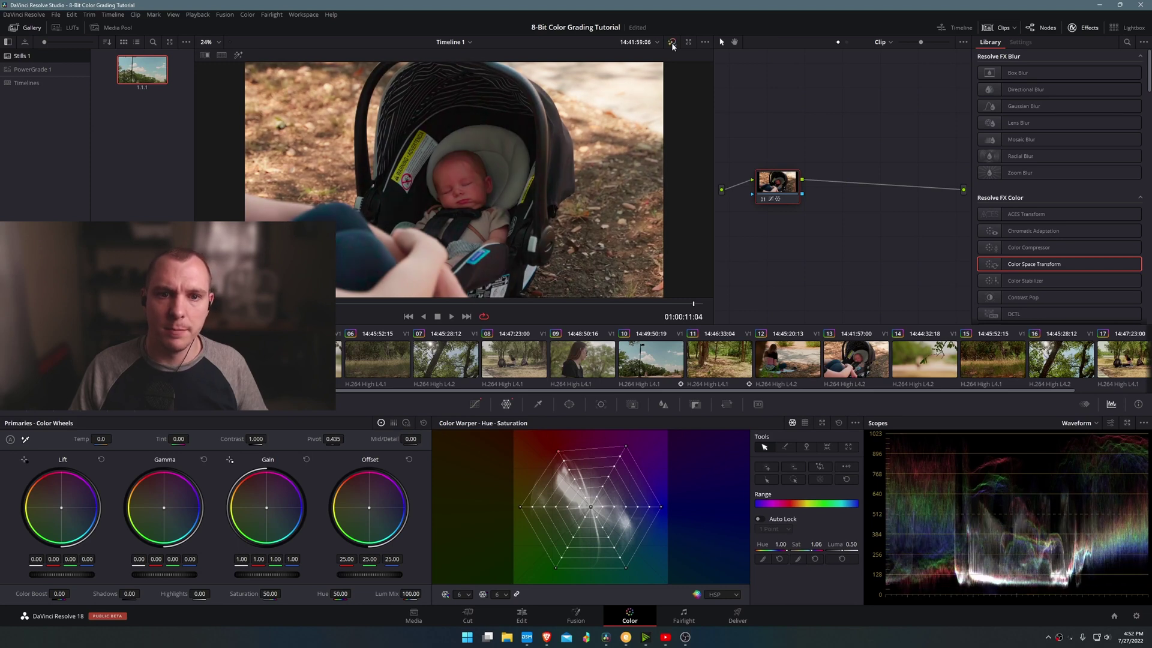
key(space)
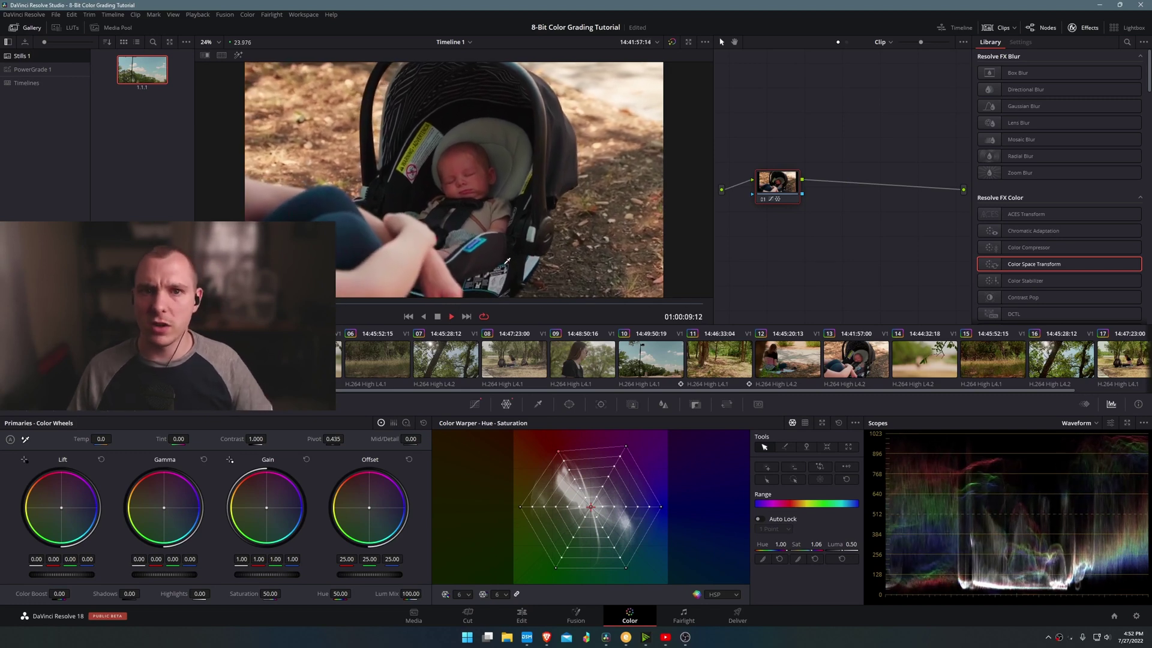
- Lower the baby clip's Highlights to -38.50 and compare against the ungraded image
key(space)
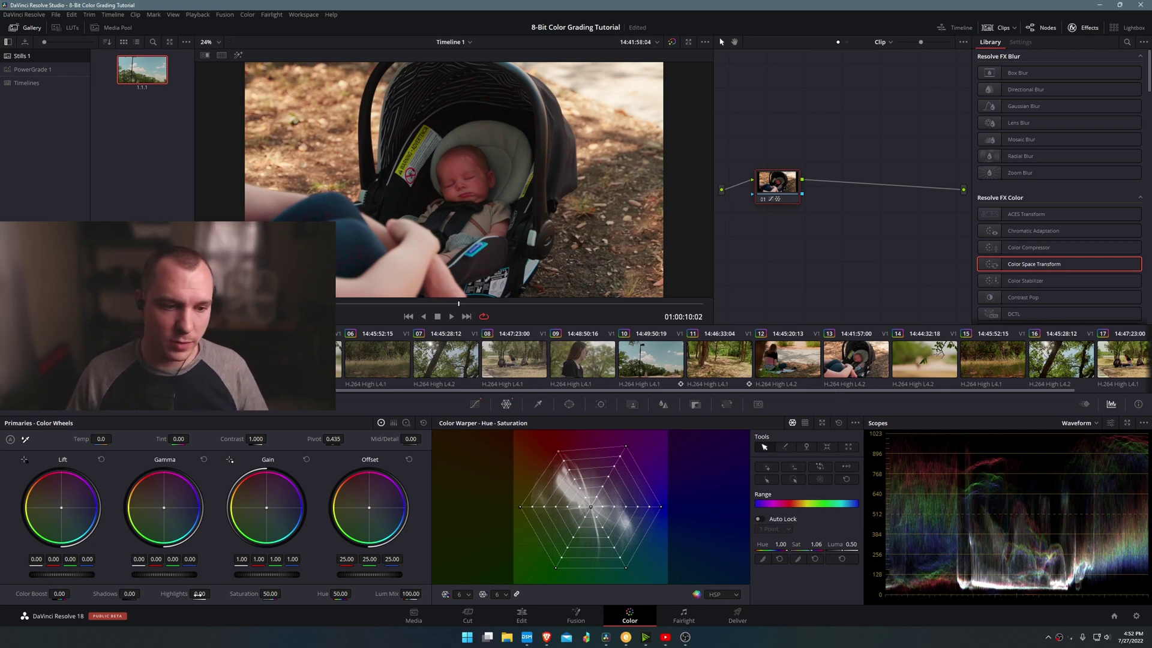
drag(199, 594, 225, 594)
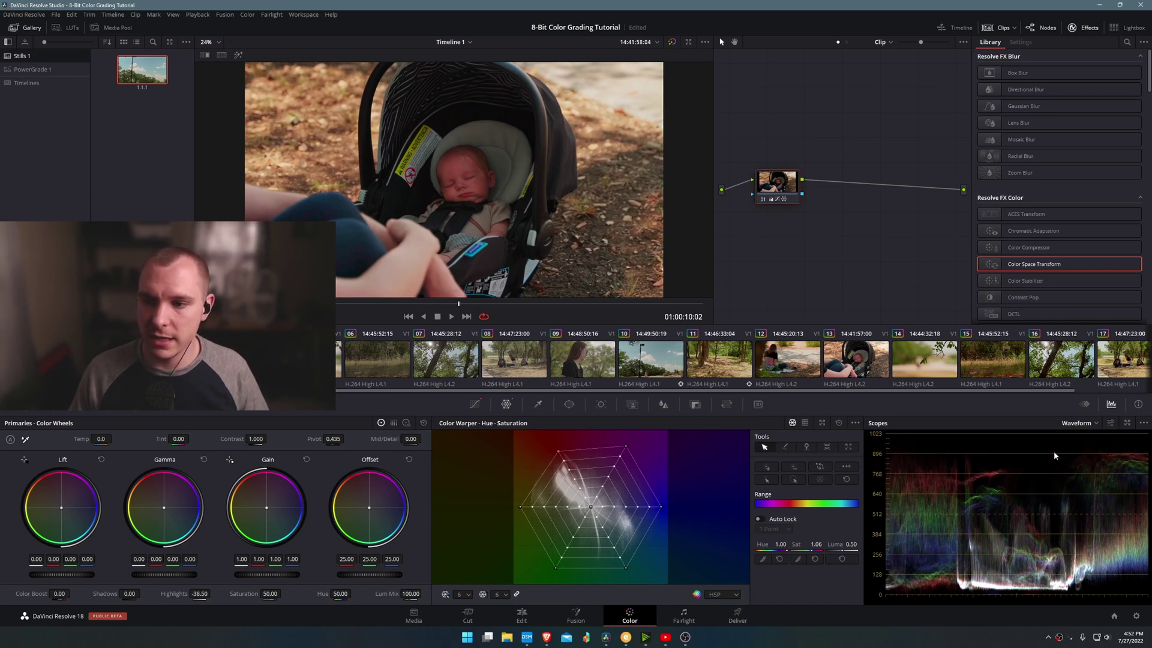
click(671, 42)
click(671, 42)
click(672, 42)
click(672, 42)
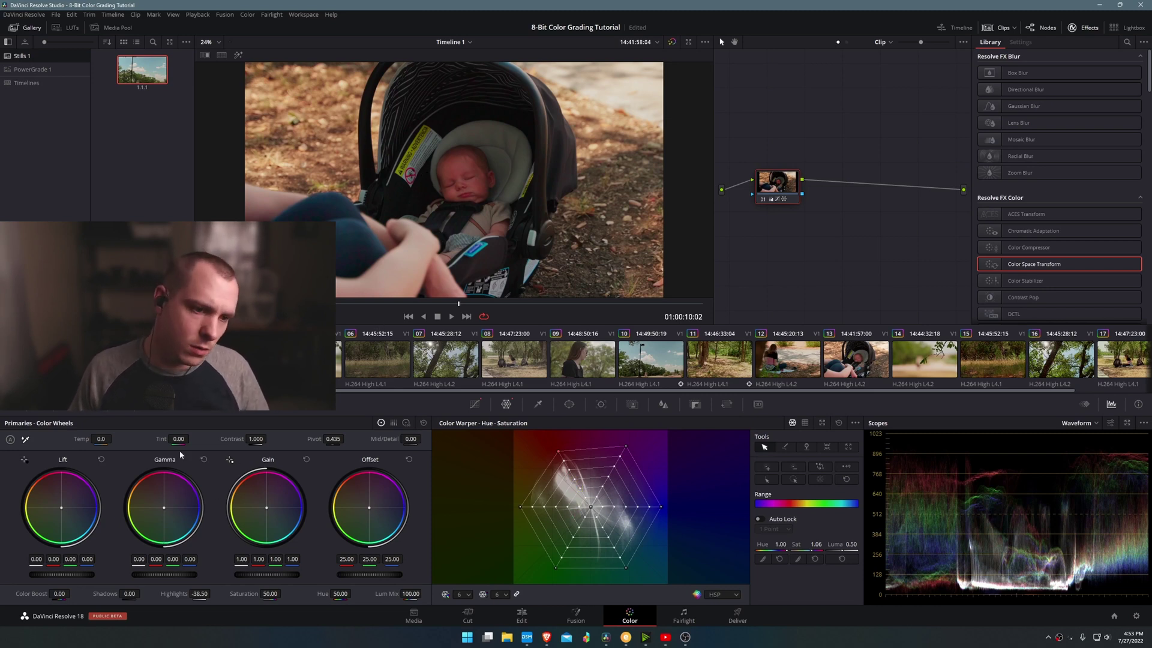
- Lift the Gamma master wheel to 0.01 and compare graded and ungraded views
drag(164, 575, 170, 574)
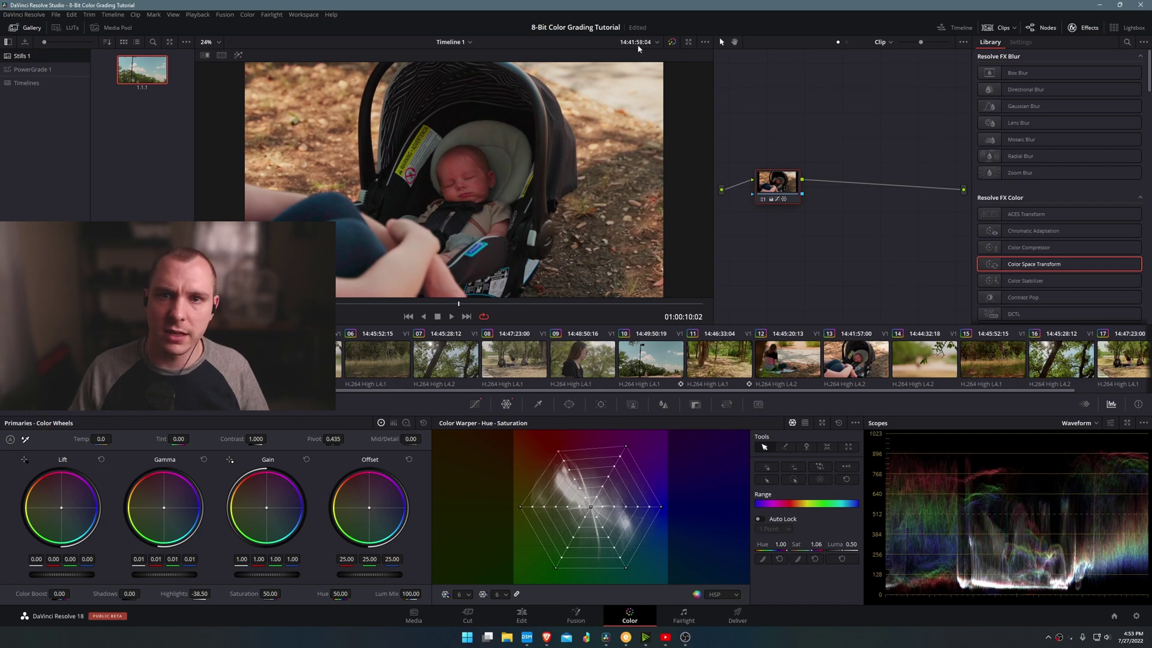
click(672, 42)
click(672, 42)
click(673, 42)
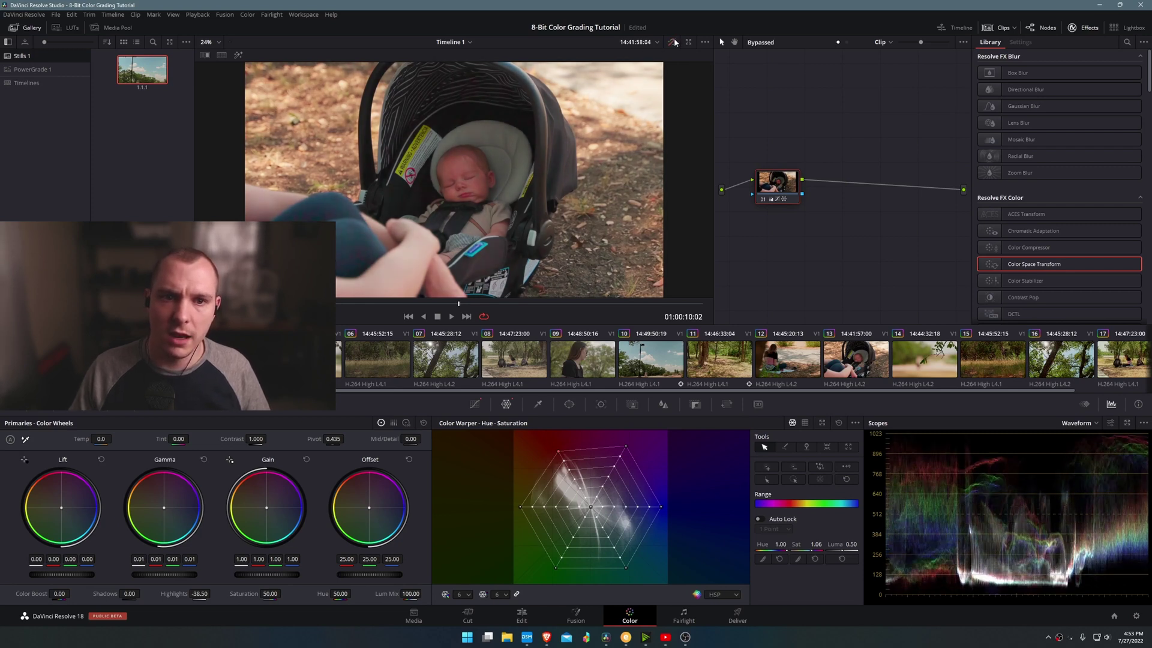
click(675, 42)
click(674, 42)
click(674, 42)
click(674, 43)
click(673, 43)
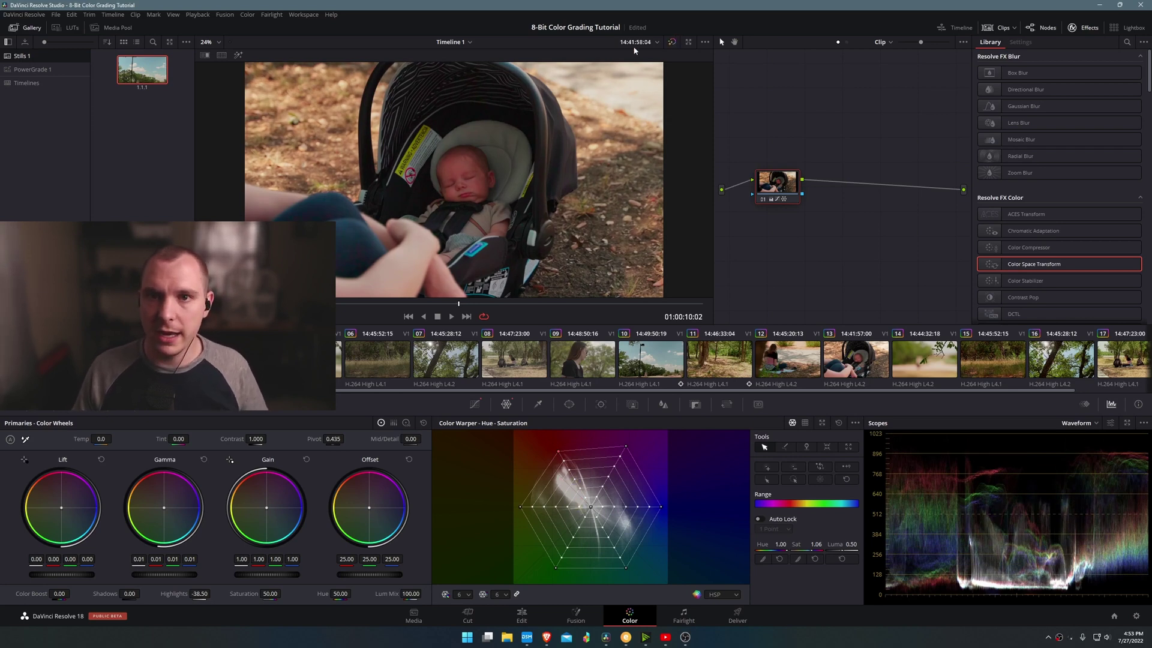
right_click(470, 163)
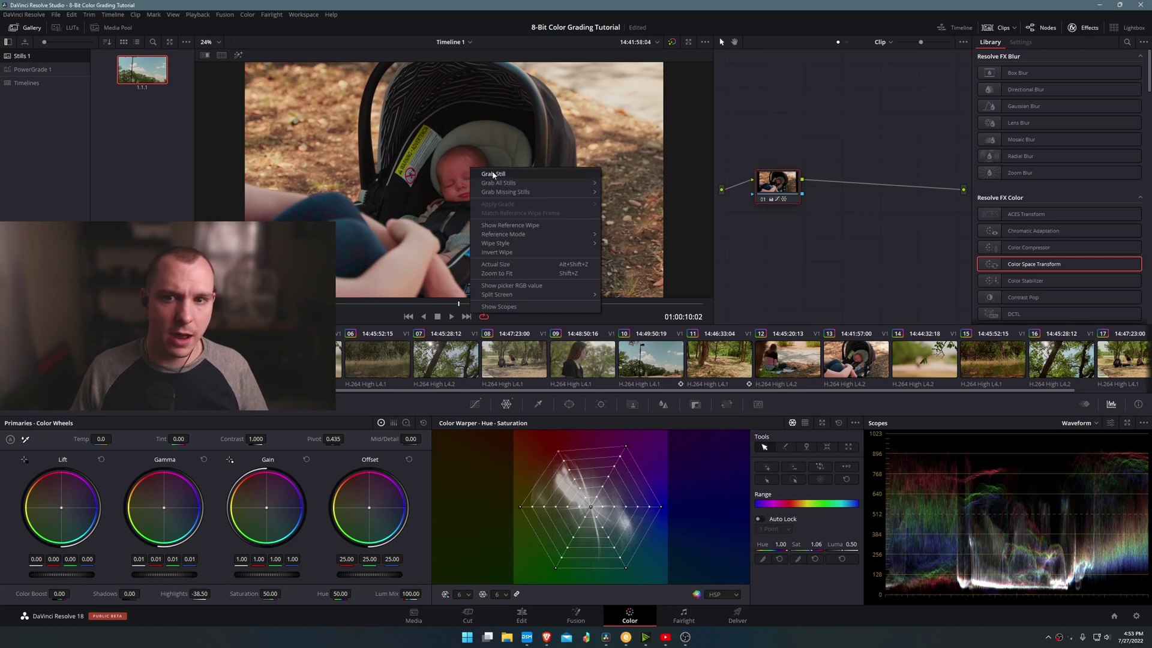
- Grab the baby-seat grade as still 1.4.1 and append its node graph to sky clip 10
click(495, 171)
click(144, 161)
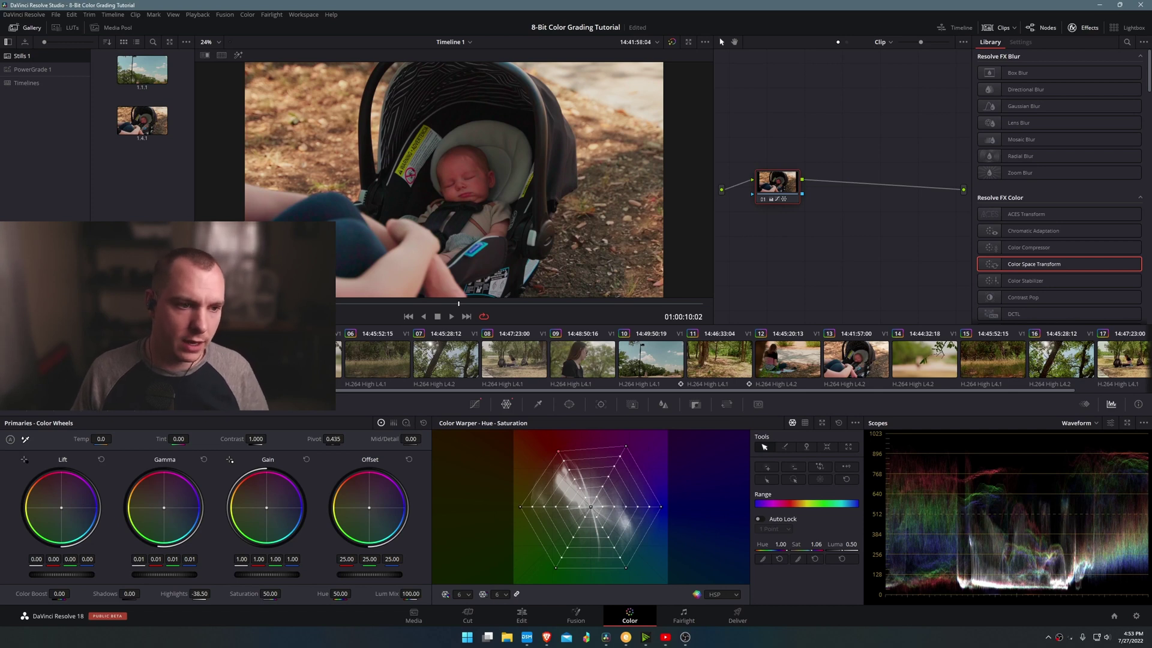
key(Up)
key(Up)
key(Up)
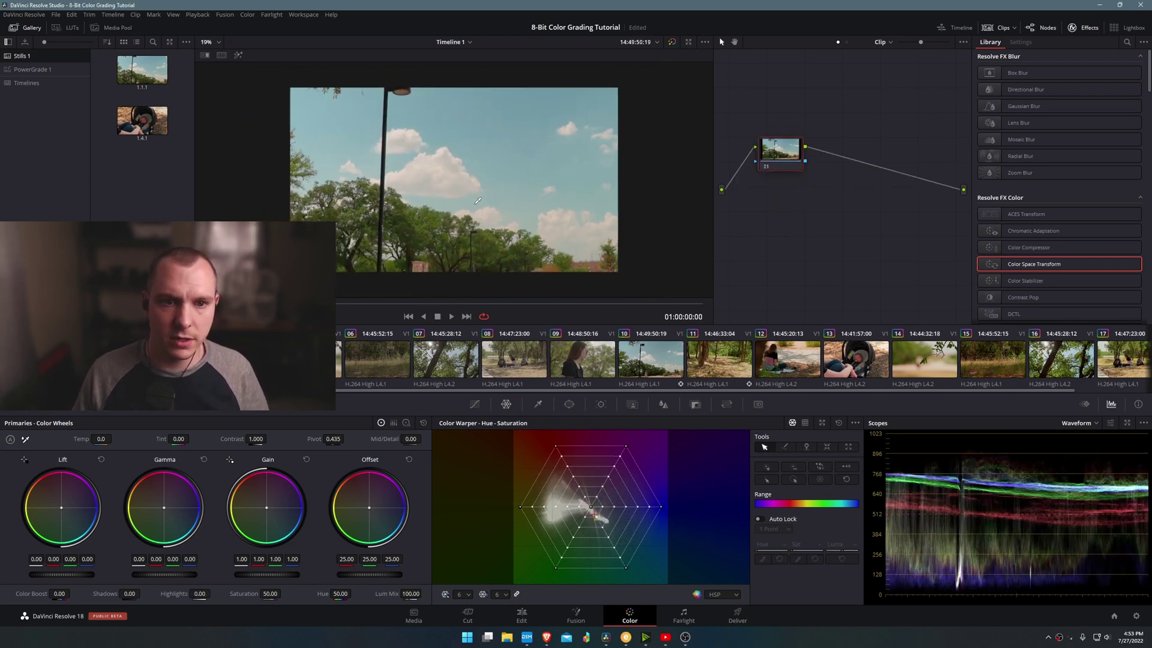
right_click(142, 124)
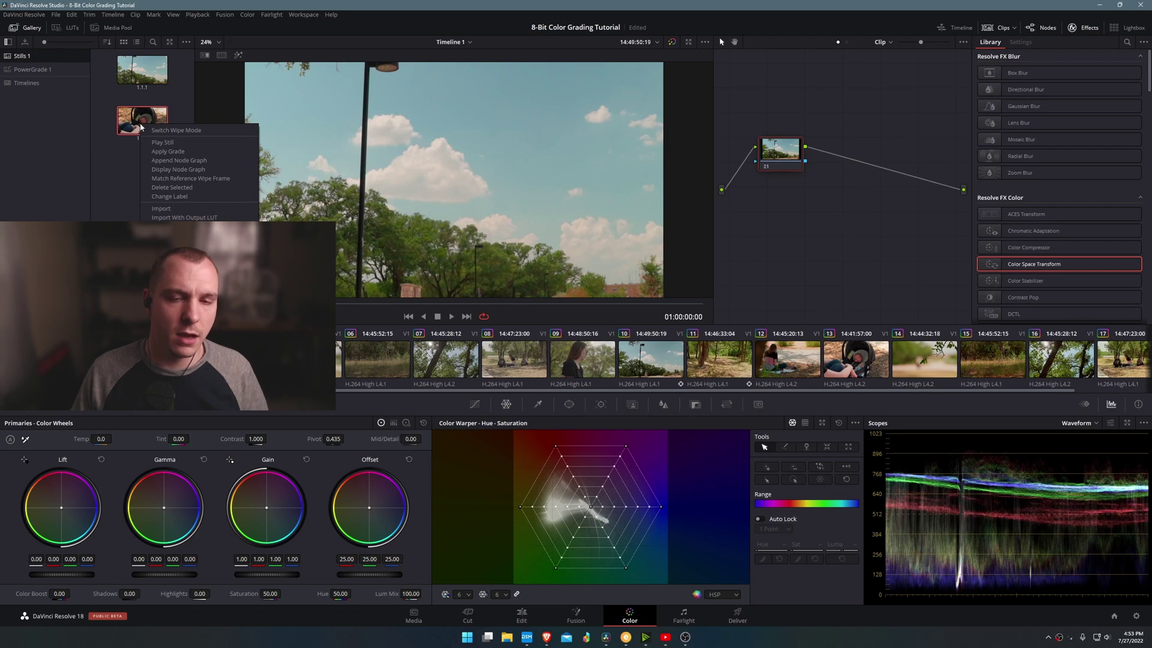
click(176, 160)
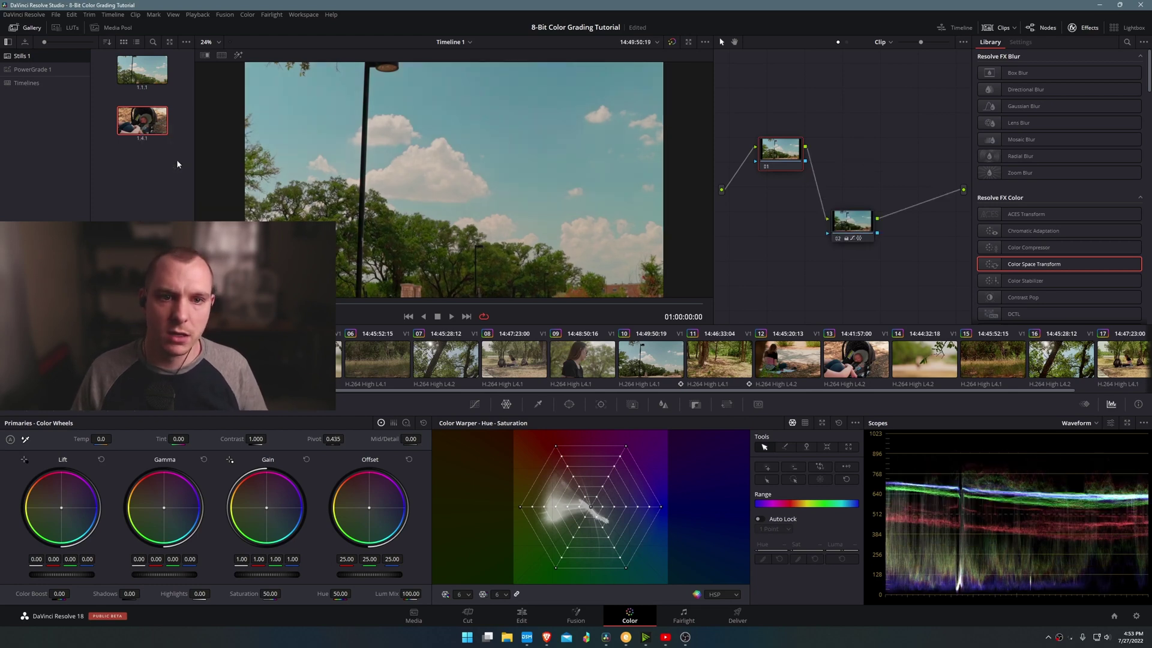
- Play clip 10 with the appended grade, compare it against bypass, and reposition node 02
key(space)
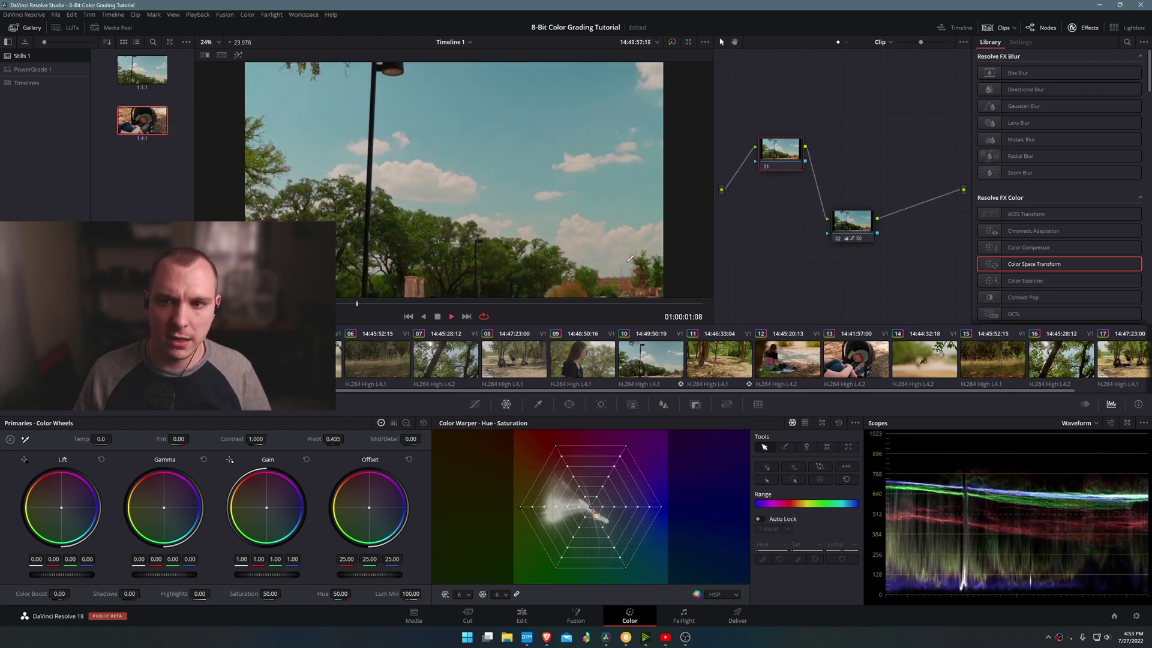
key(space)
click(672, 42)
click(672, 42)
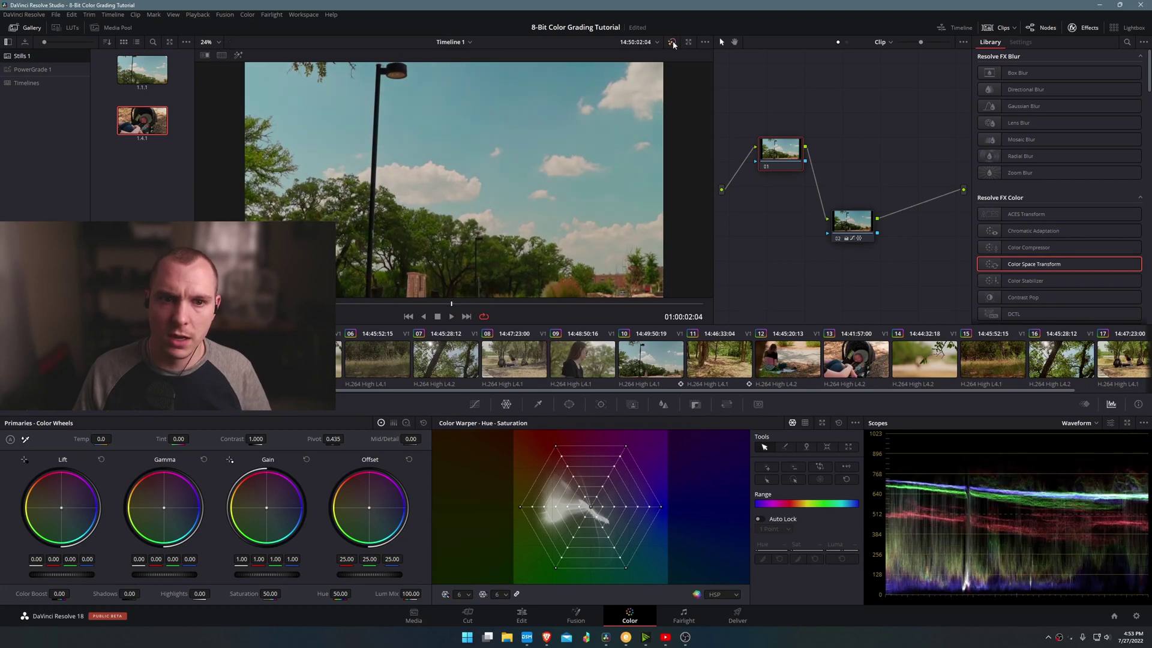
key(space)
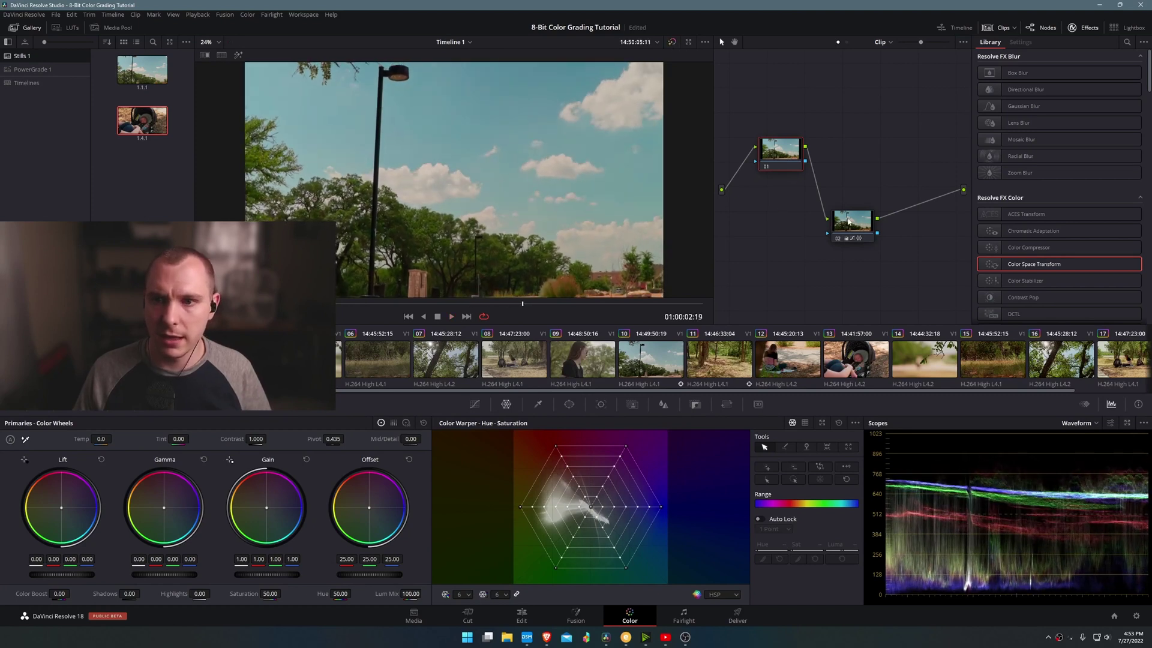
drag(848, 220, 864, 196)
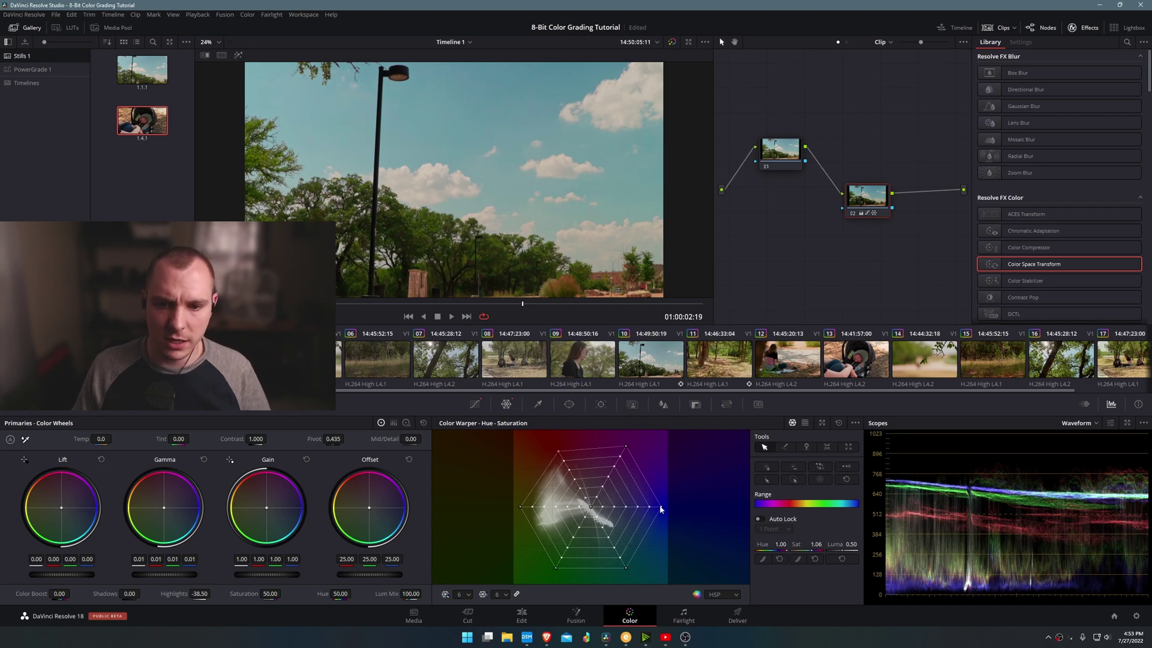
- Desaturate the sky hue in the Color Warper to Sat 0.85, review playback, then go to forest clip 11
drag(660, 508, 650, 512)
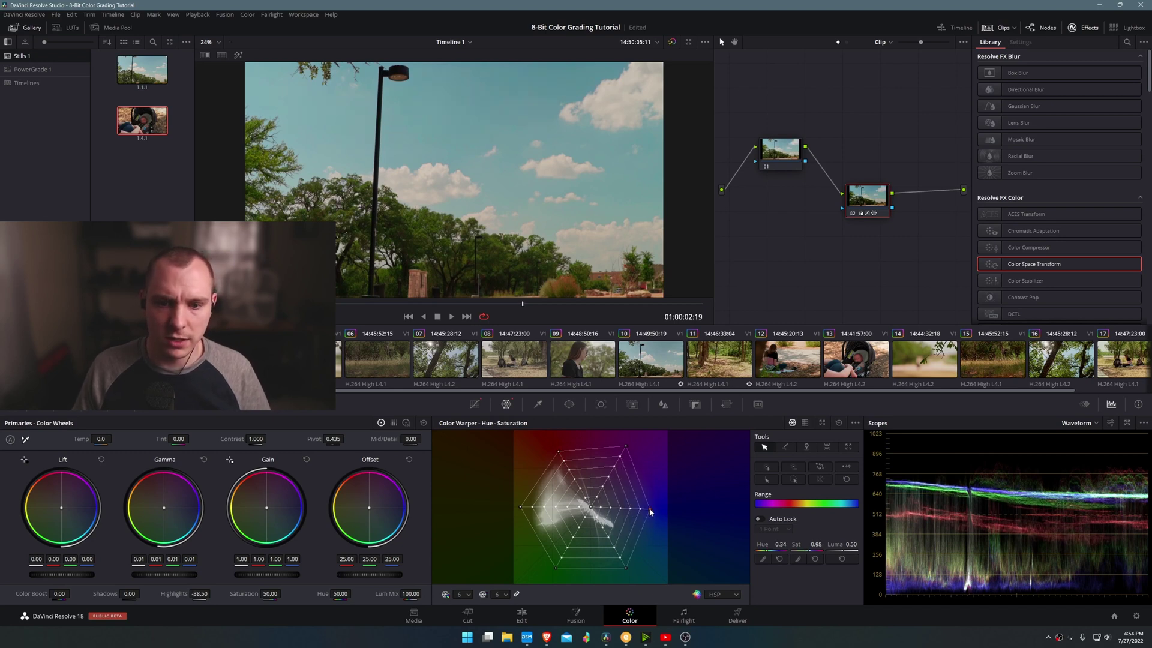
key(ctrl+z)
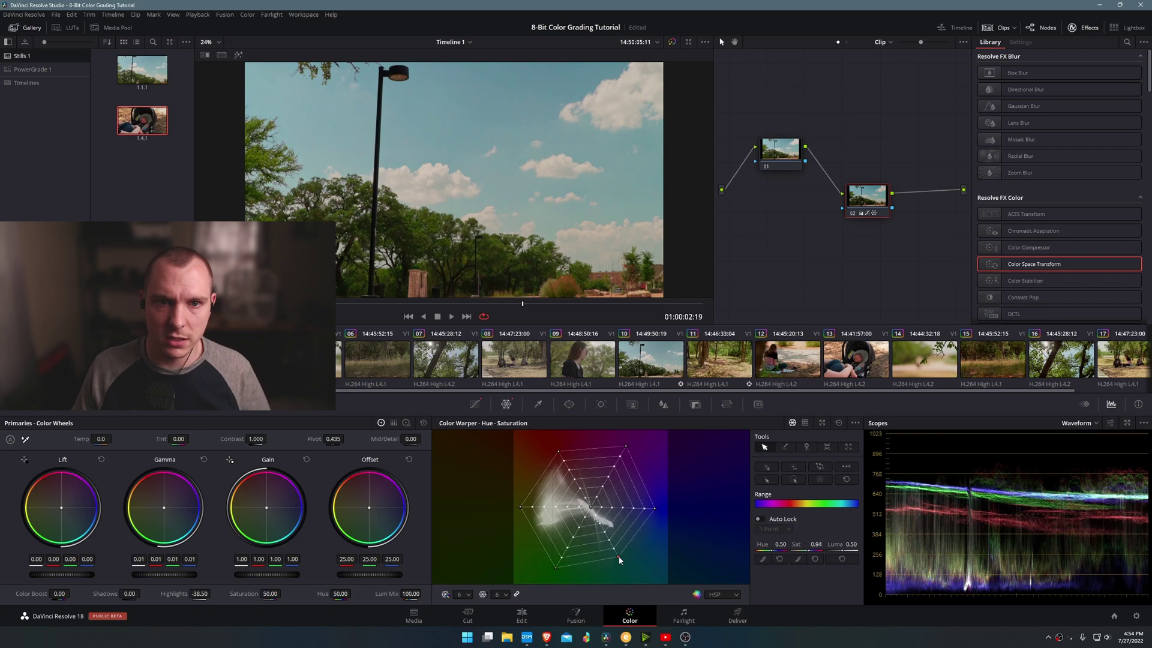
drag(628, 572, 611, 550)
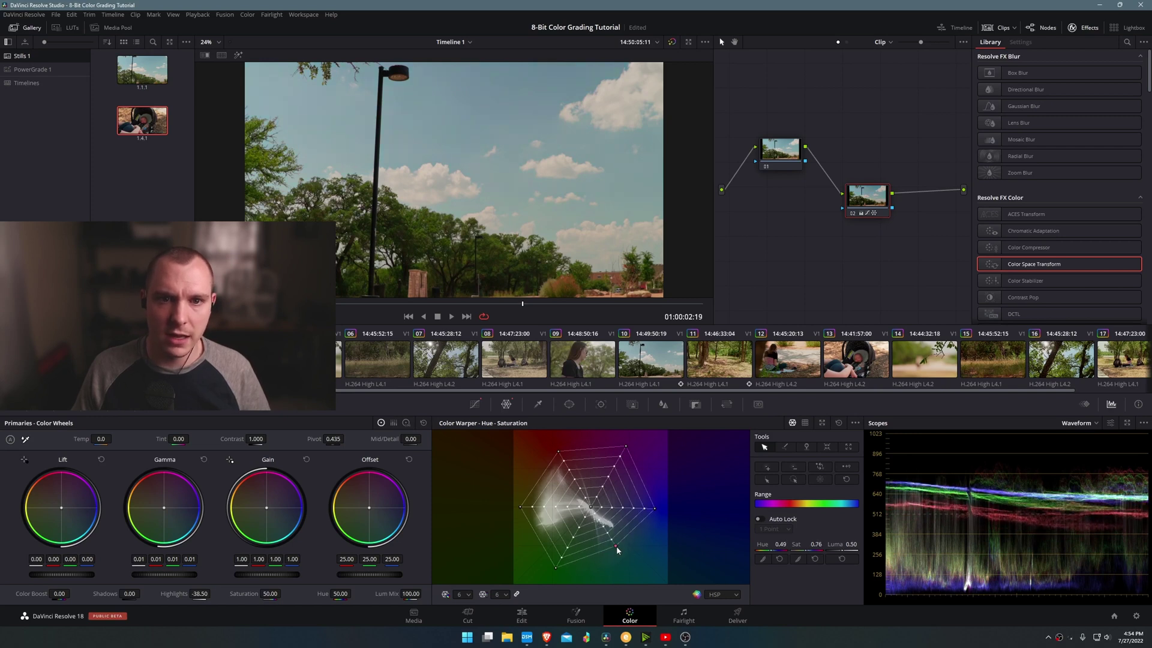
drag(613, 547, 621, 550)
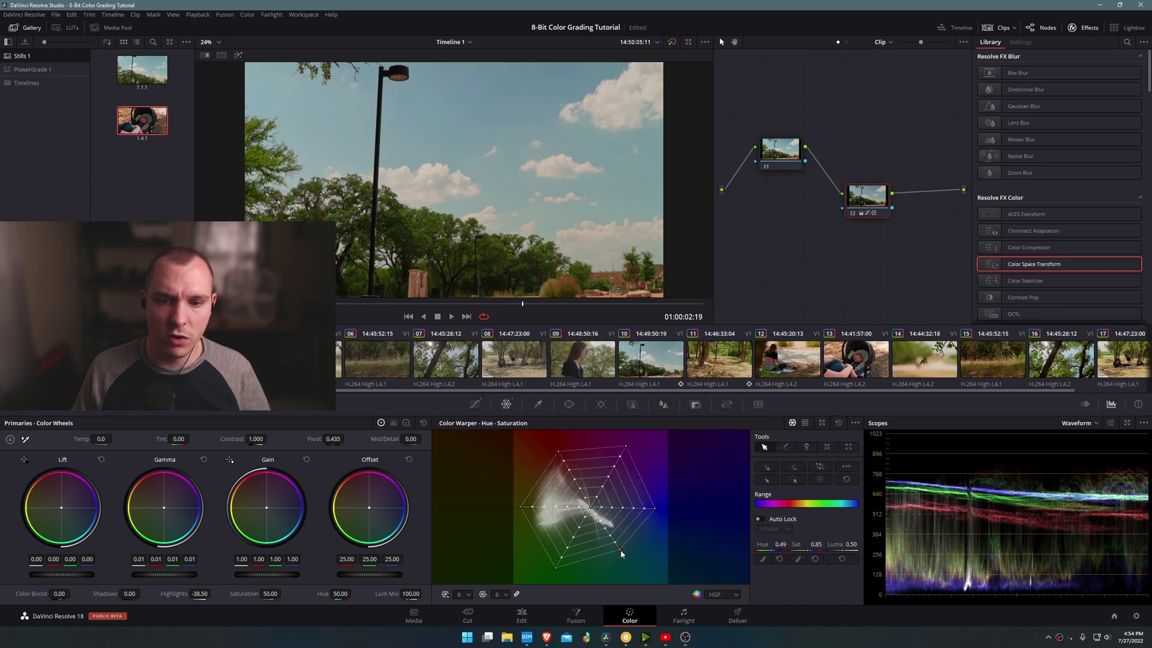
key(shift+d)
key(shift+d)
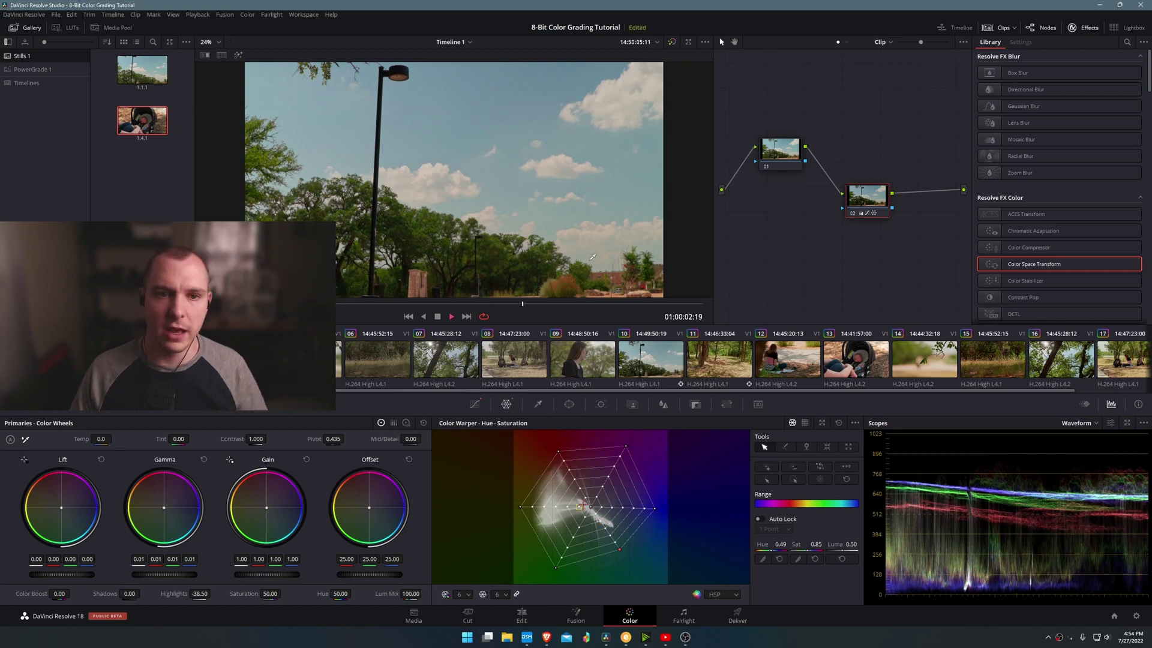
key(space)
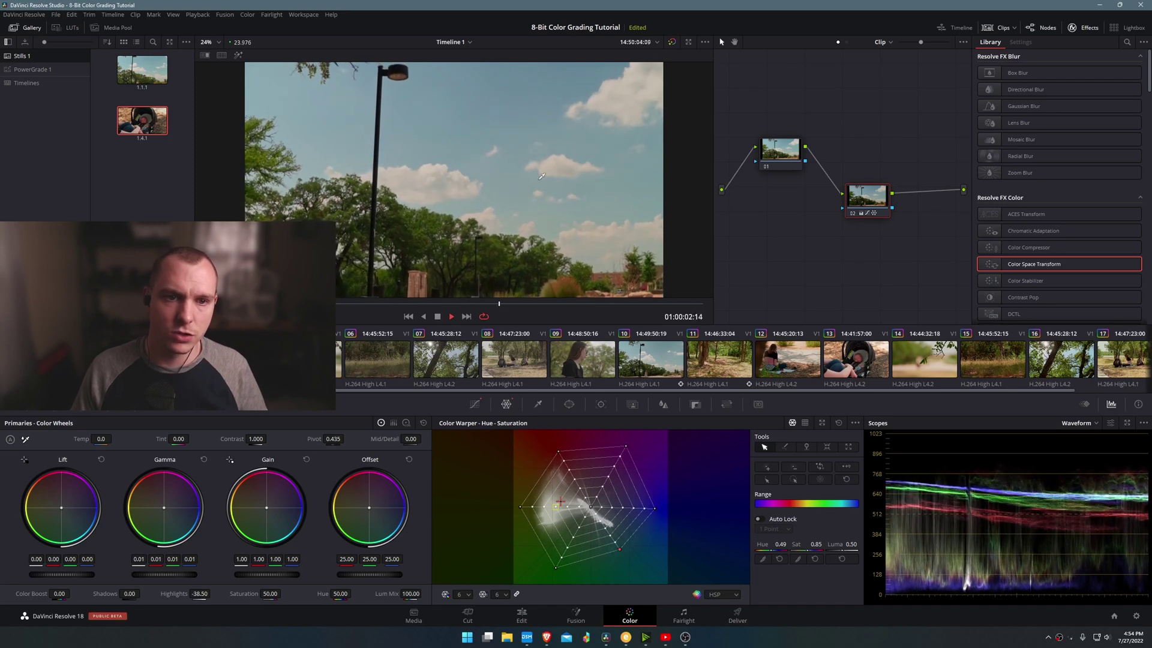
key(space)
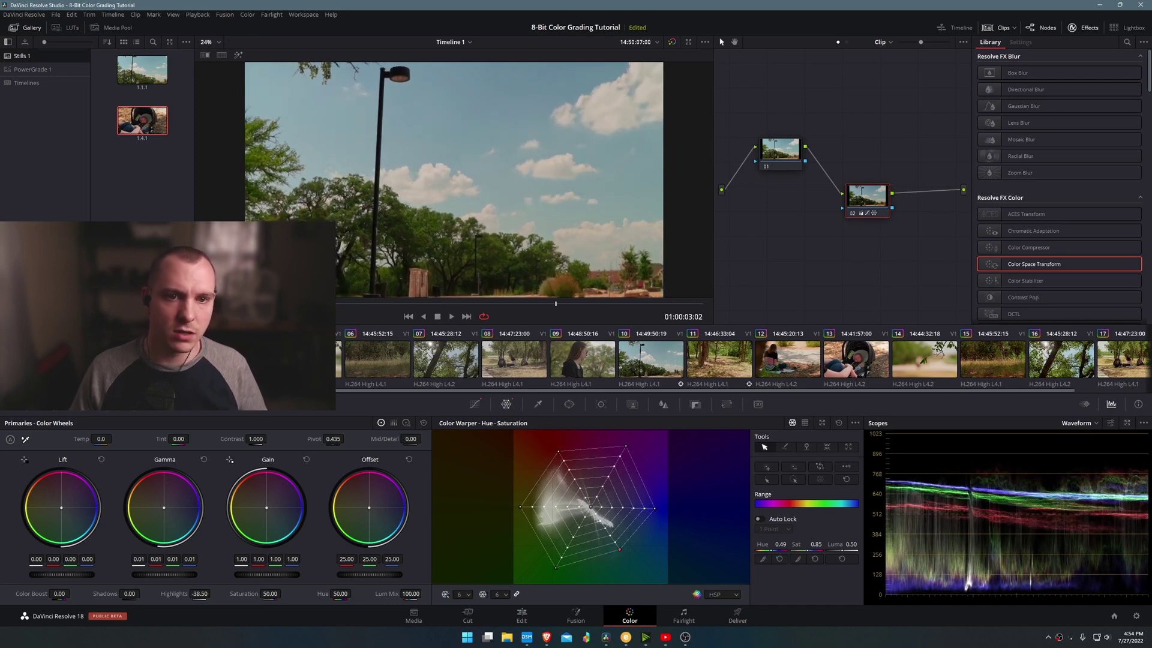
key(Down)
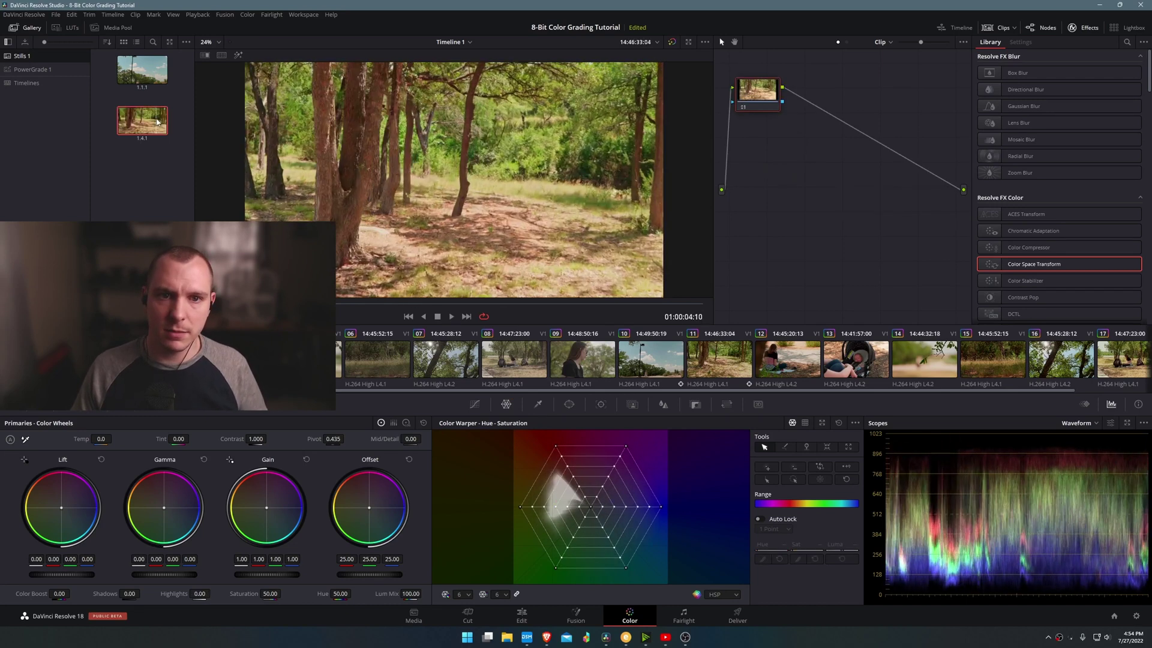
- Append the saved 1.4.1 grade to the forest clip and compare it with the original
right_click(143, 126)
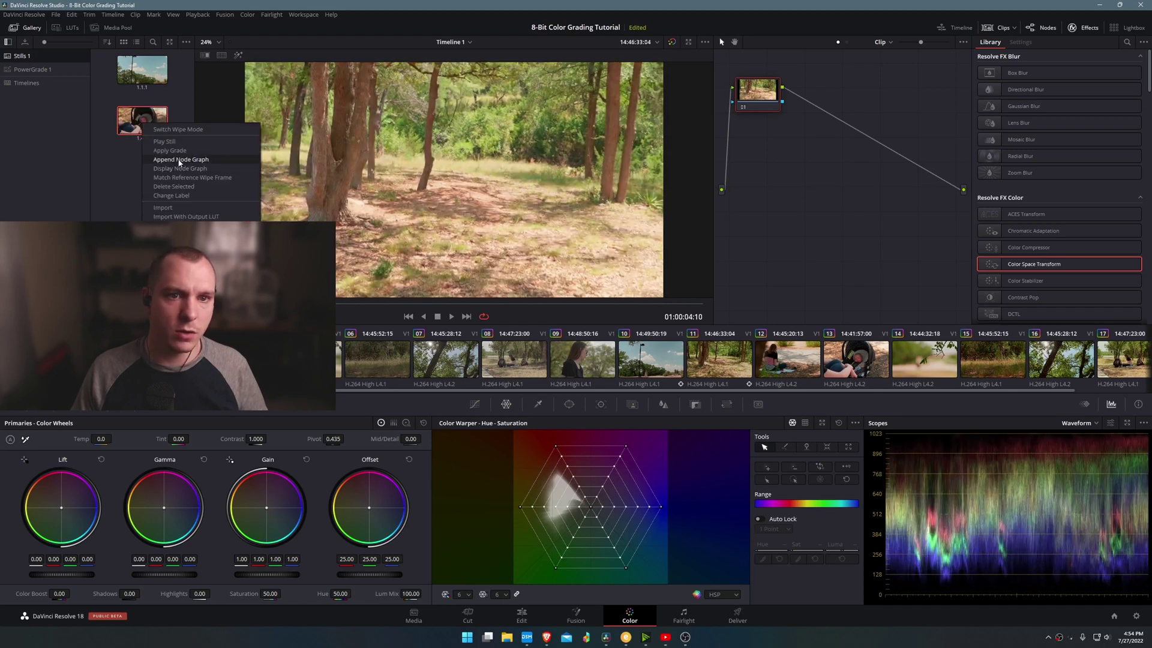
click(178, 164)
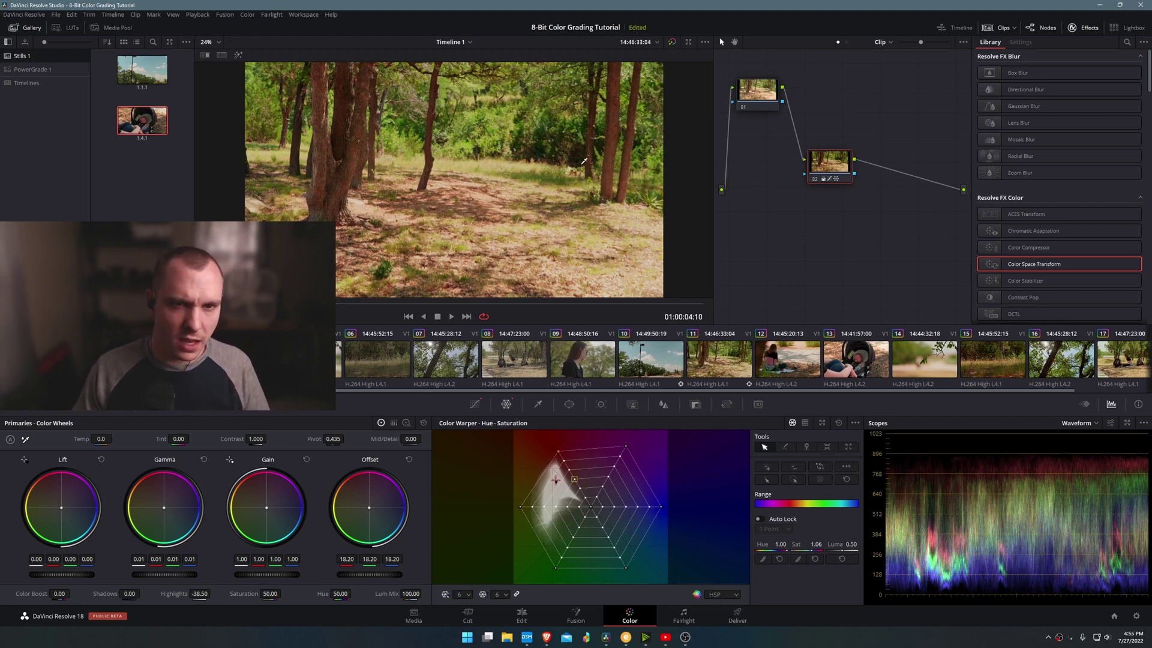
click(672, 42)
click(673, 42)
click(673, 42)
click(672, 42)
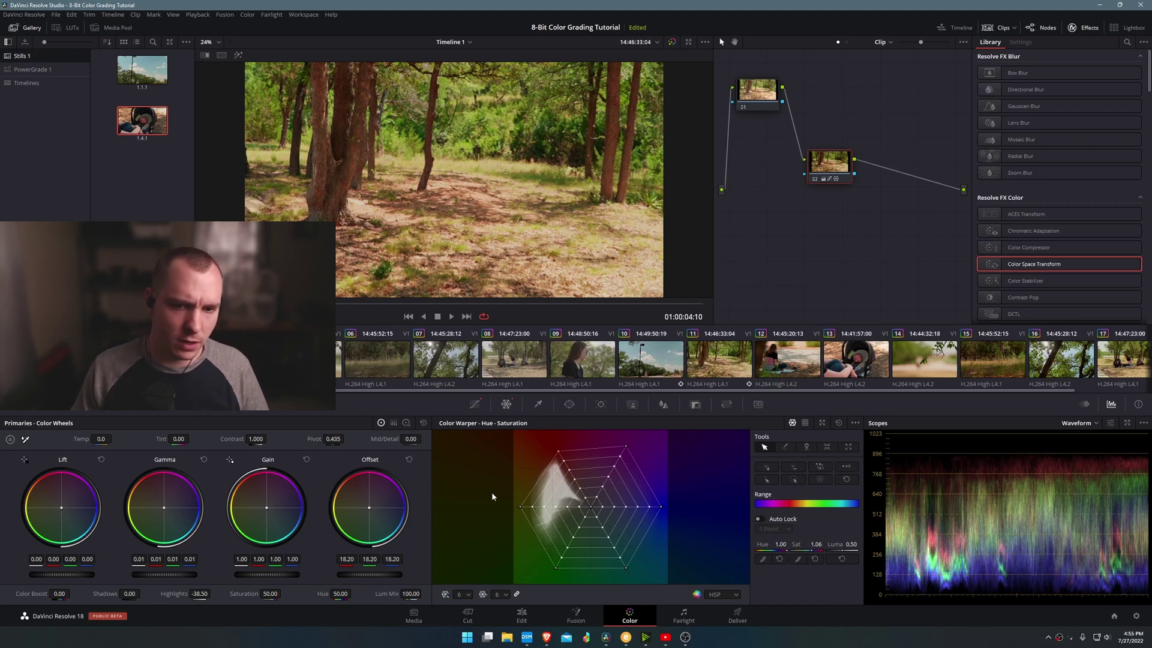
- On node 01, shift a warper colour point and darken Shadows, compare, then go to blanket clip 12
drag(757, 90, 757, 111)
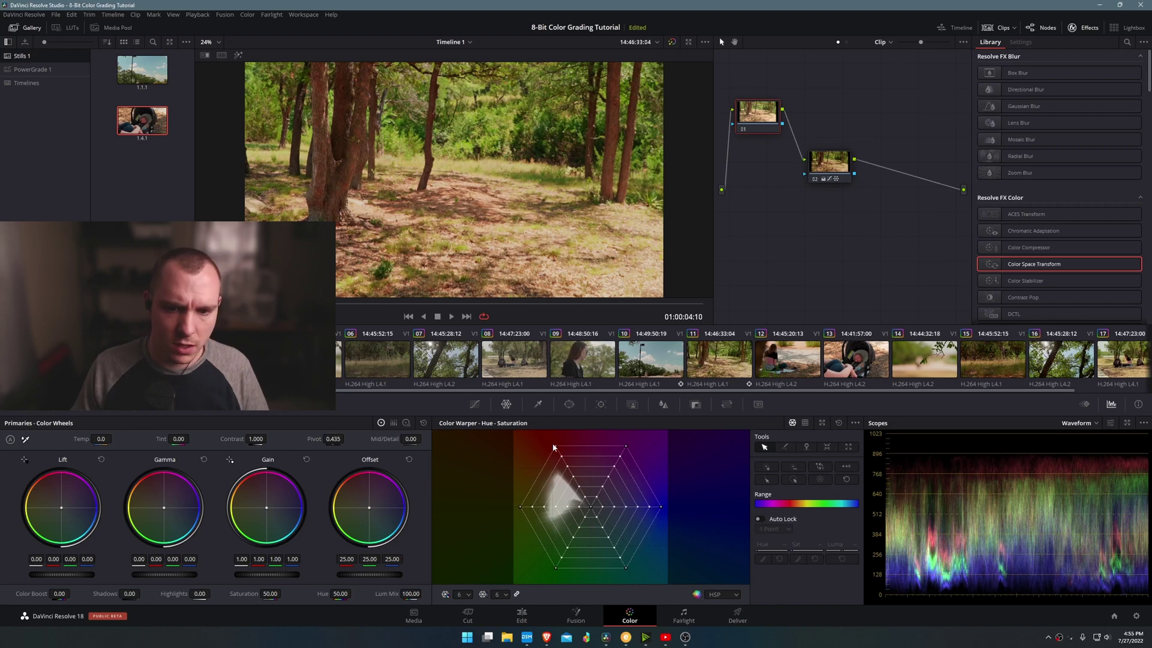
drag(555, 447, 558, 458)
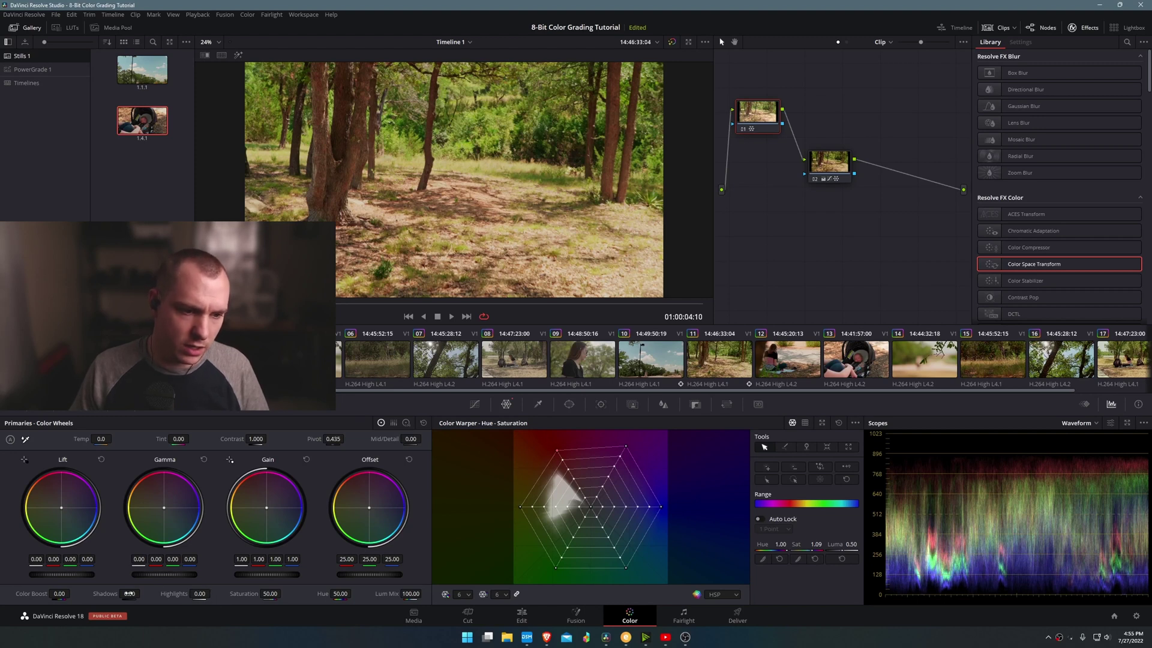
drag(142, 593, 142, 594)
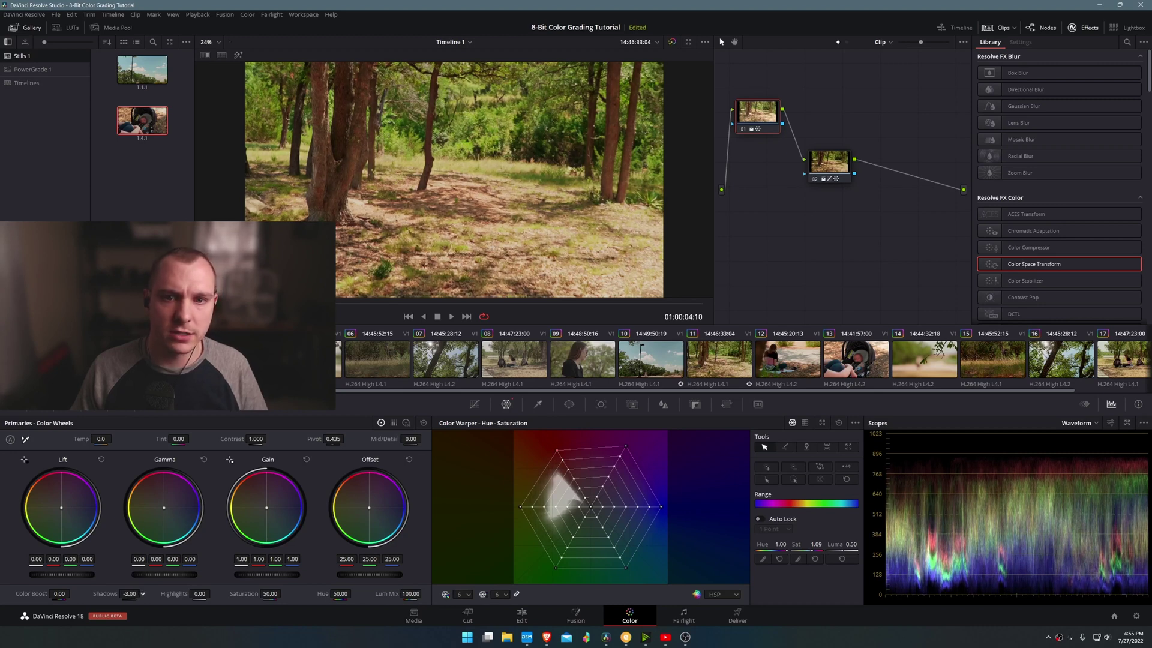
click(673, 42)
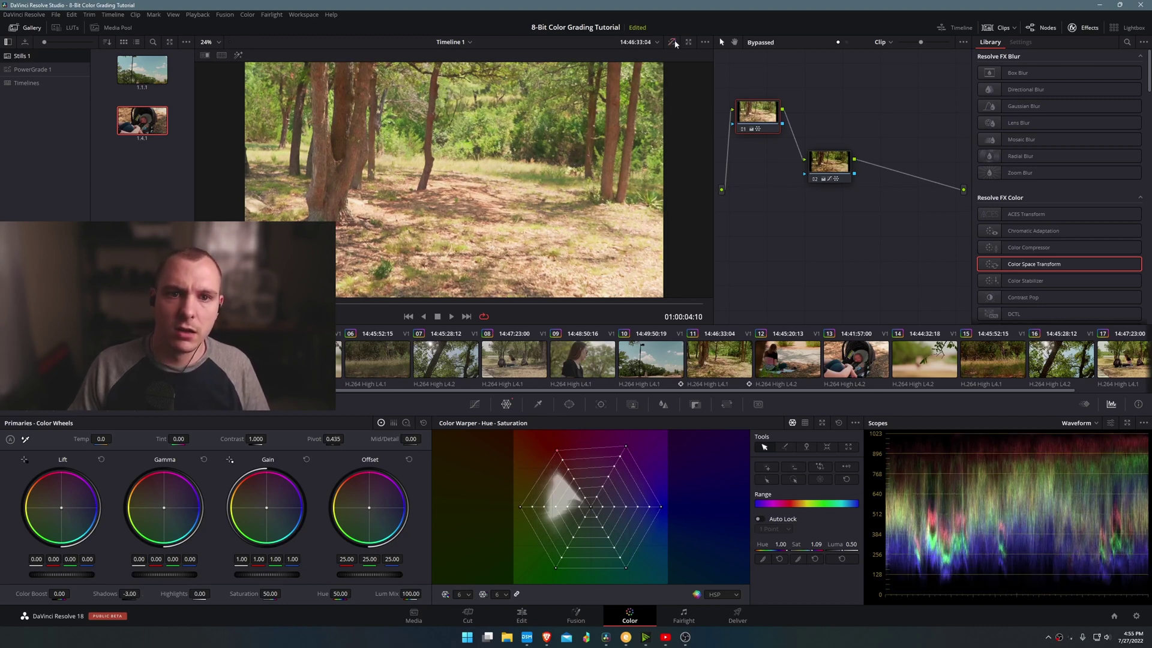
click(673, 42)
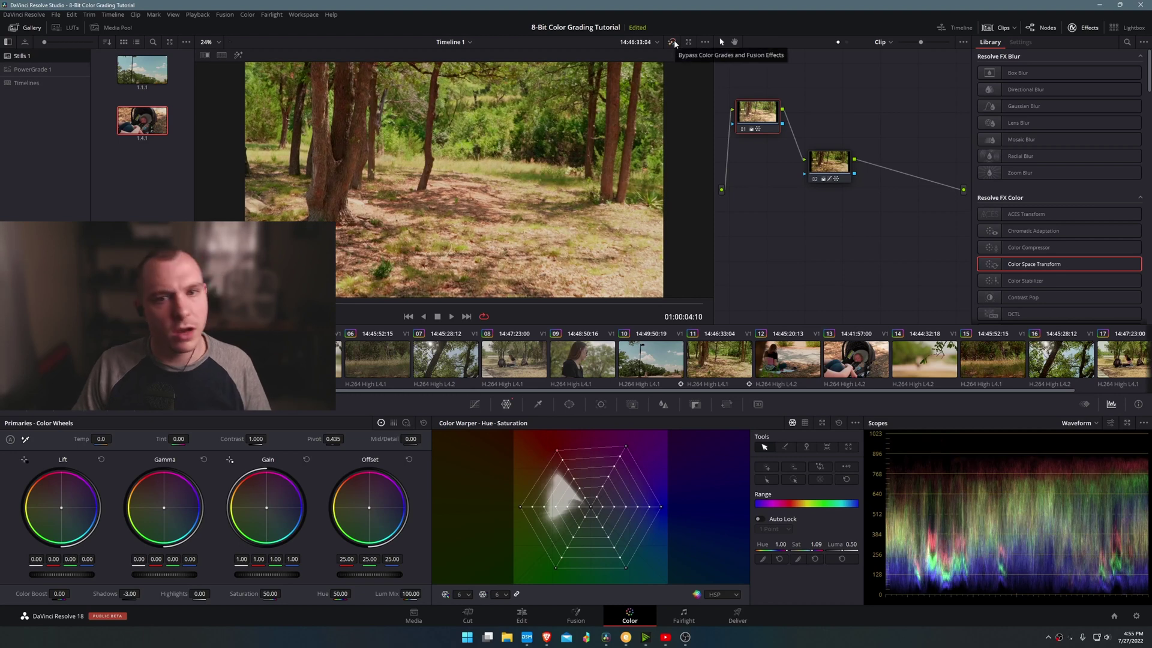
click(675, 40)
click(675, 39)
click(674, 40)
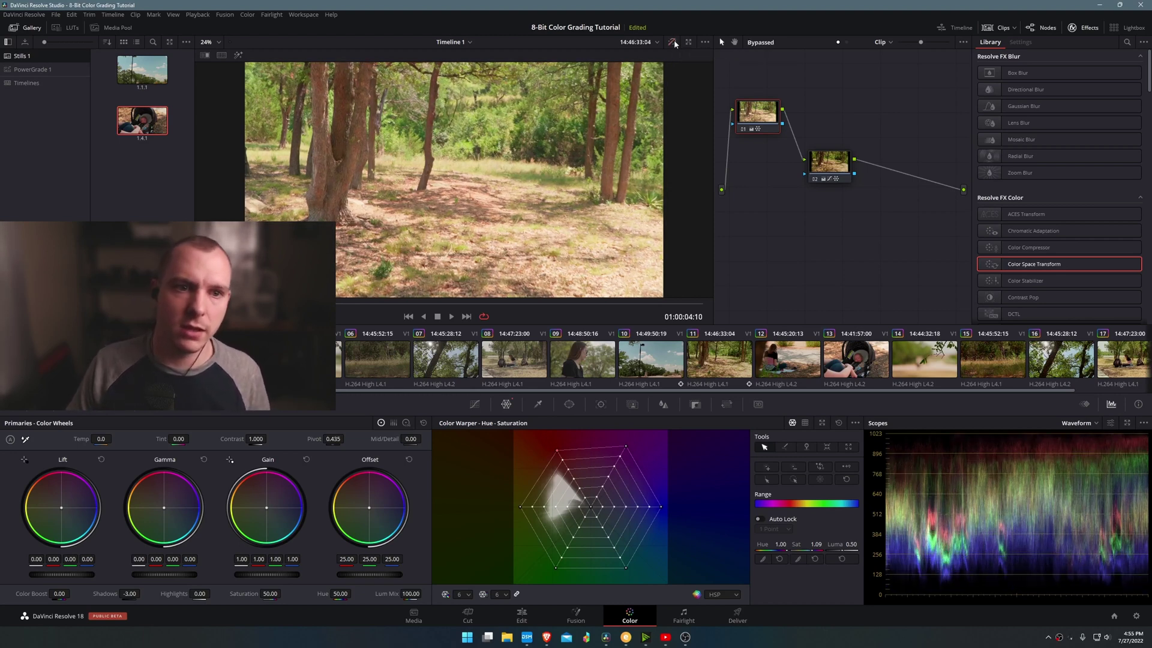
click(674, 39)
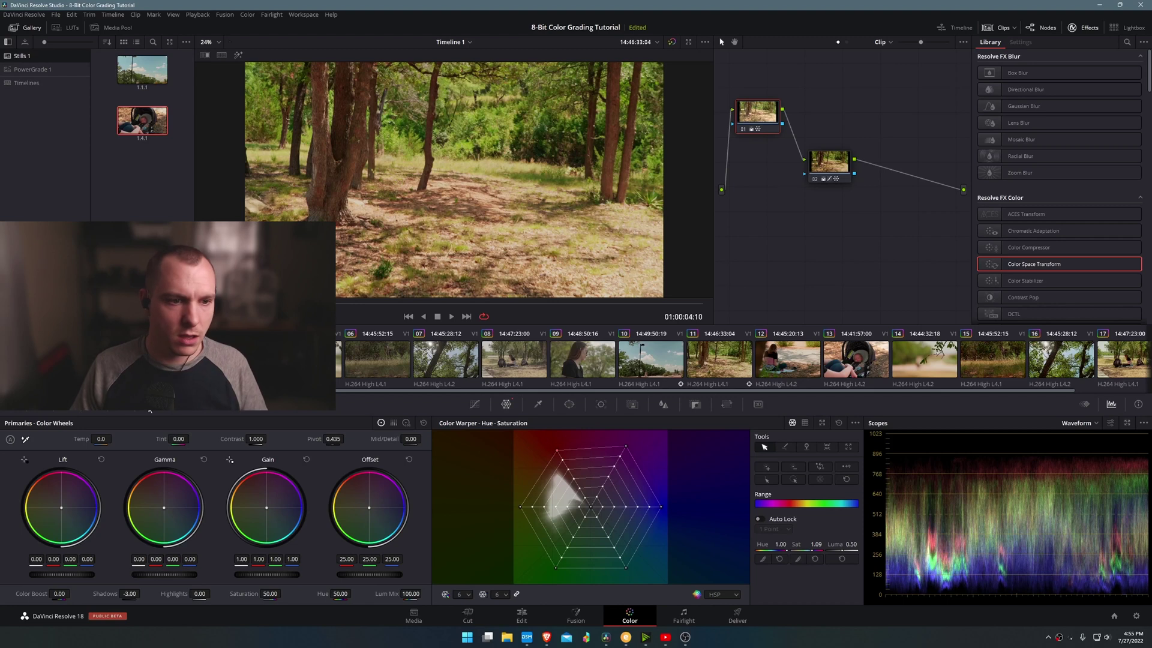
key(Down)
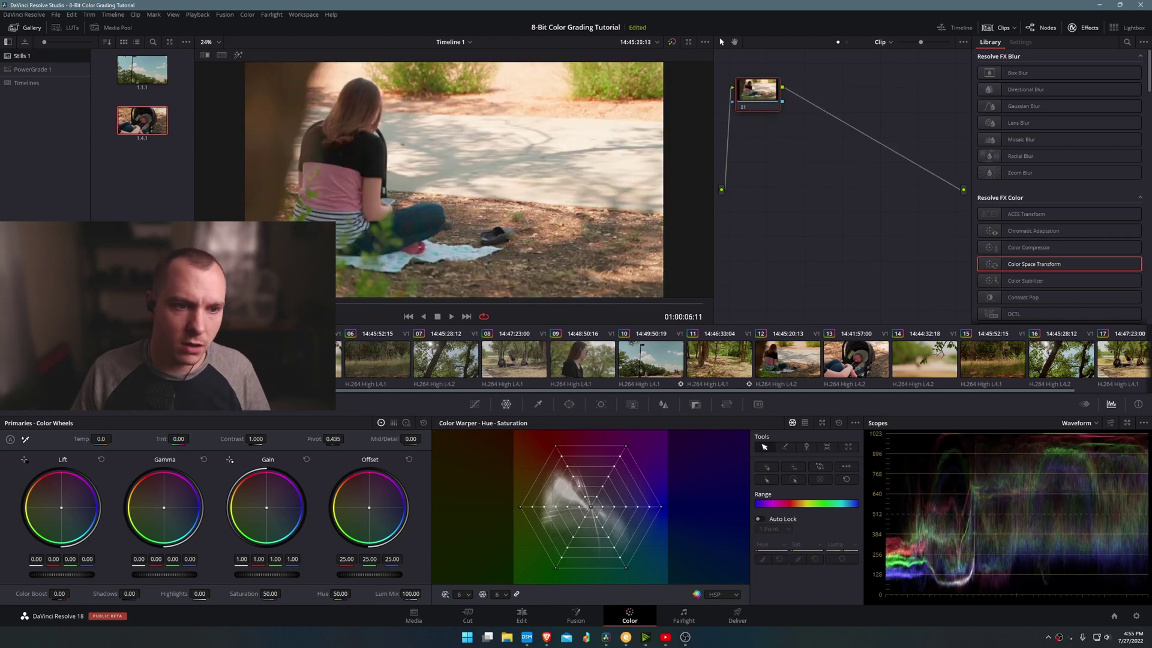
- Append the saved 1.4.1 grade to the blanket clip and play through it
mouse_move(336, 305)
mouse_down()
mouse_move(460, 309)
mouse_move(357, 305)
mouse_up()
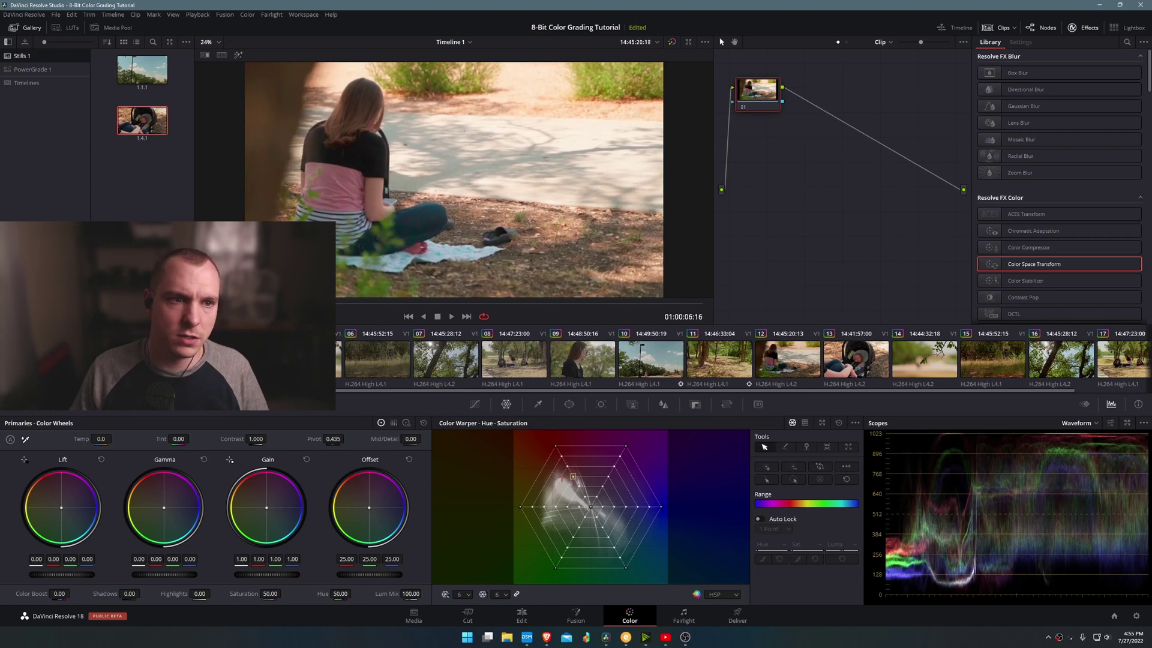
right_click(161, 124)
click(201, 161)
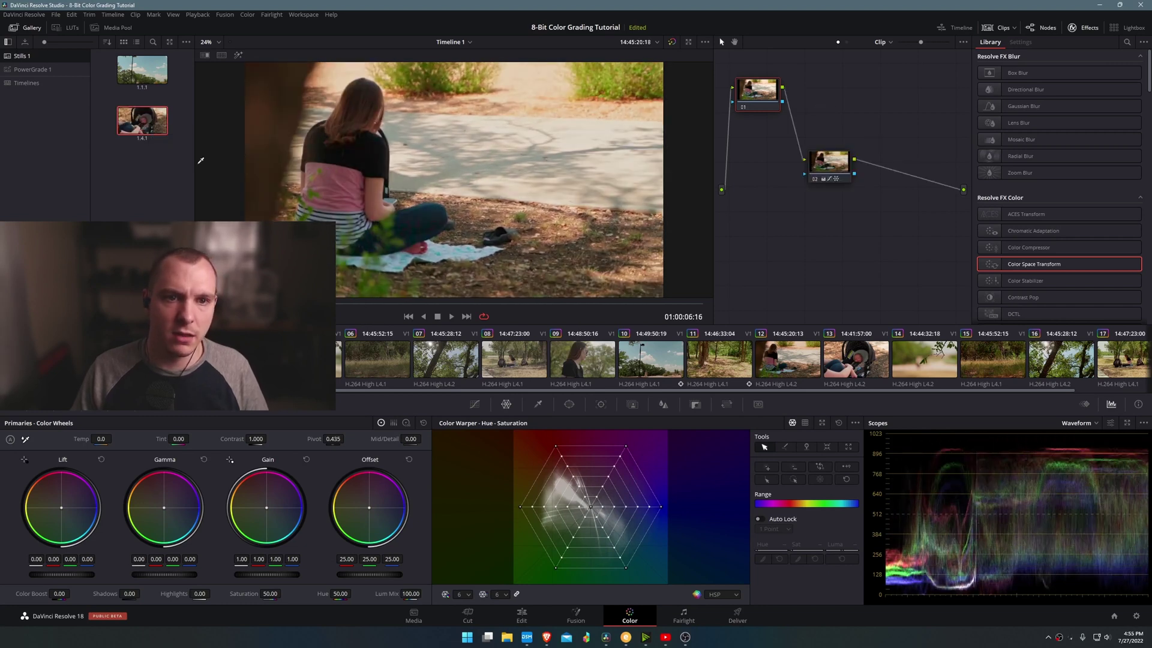
key(space)
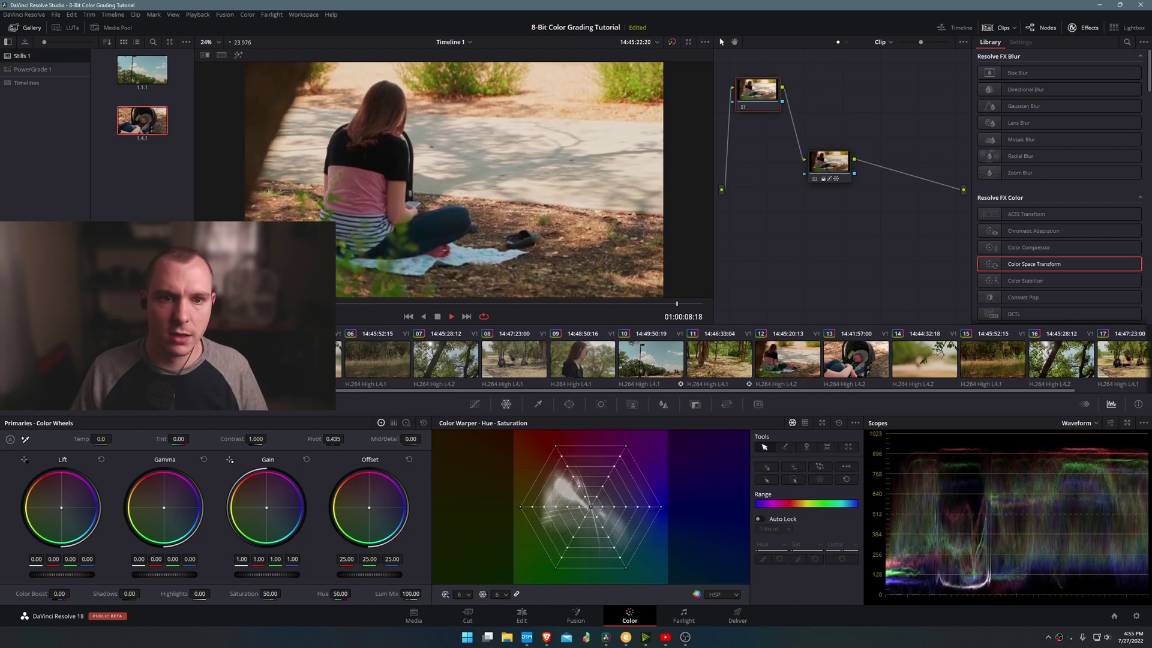
key(space)
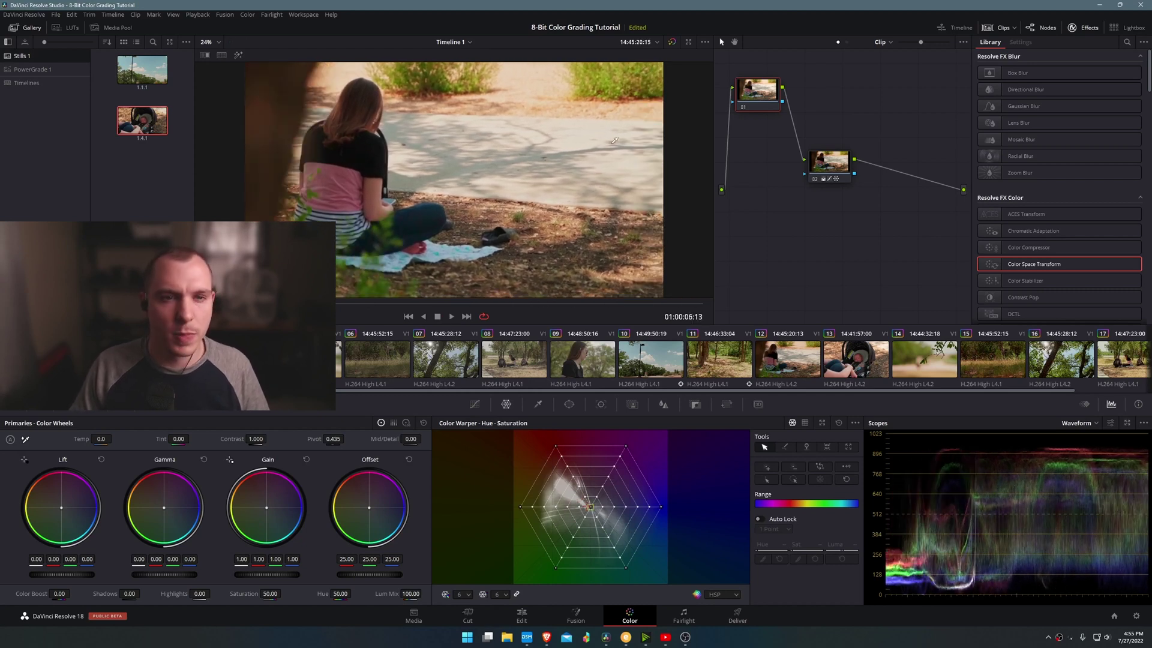
key(space)
key(space)
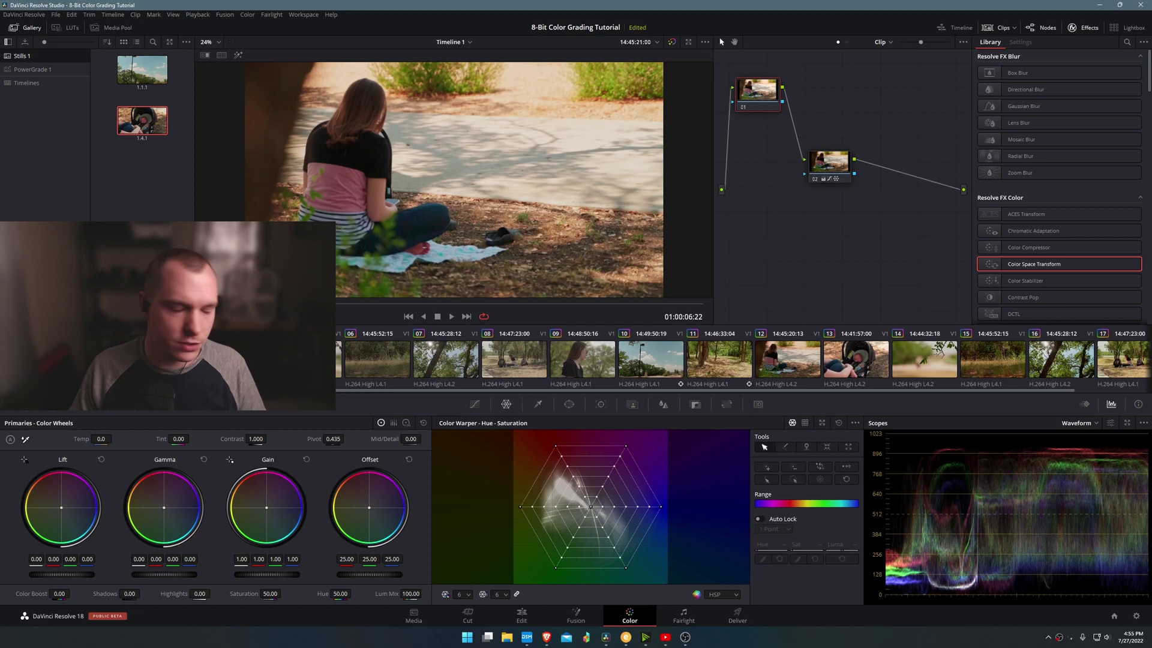
key(space)
key(space)
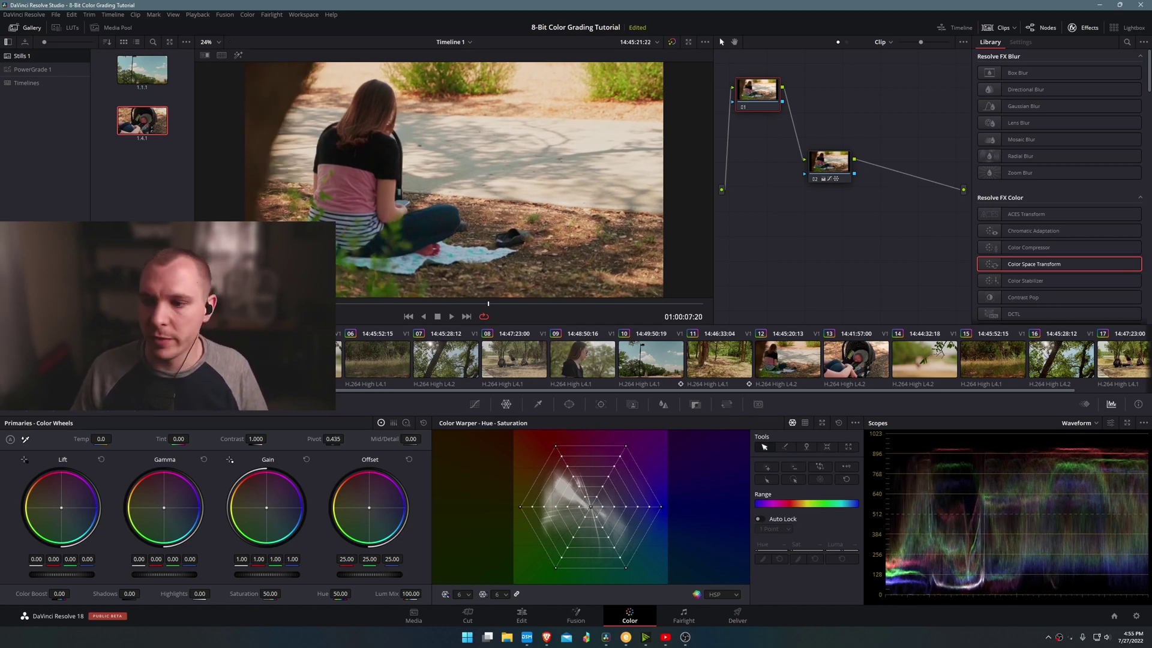
- Lower the blanket clip's Highlights, then compare and play back the graded result
drag(200, 593, 209, 594)
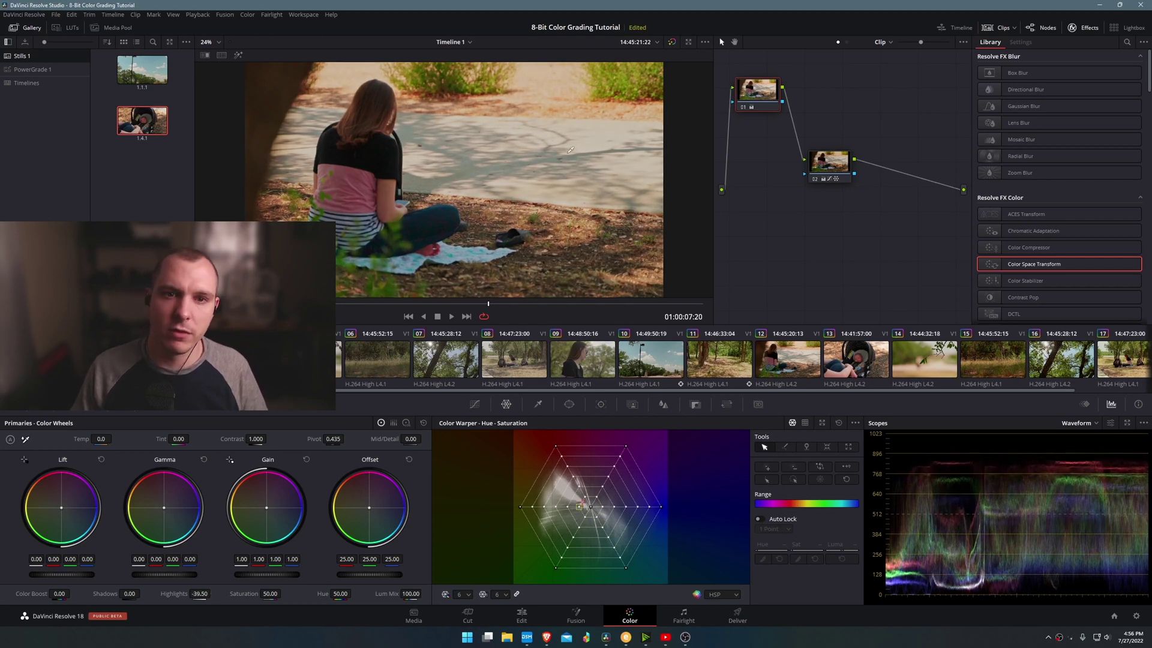
click(672, 44)
click(672, 44)
click(671, 44)
click(671, 44)
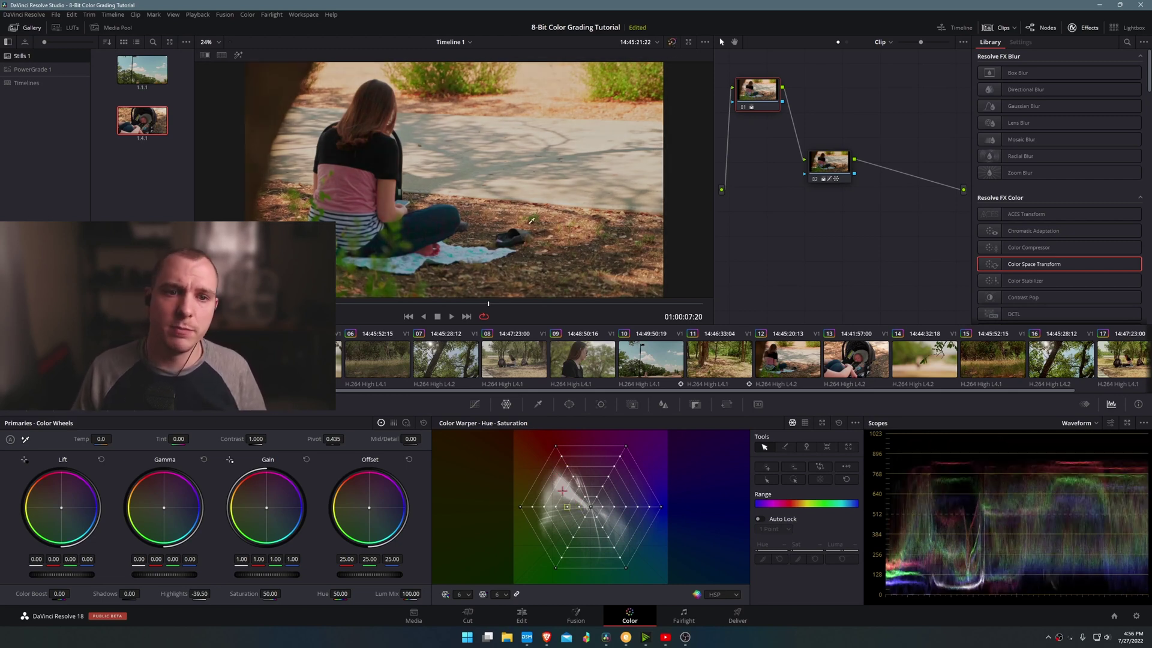
key(space)
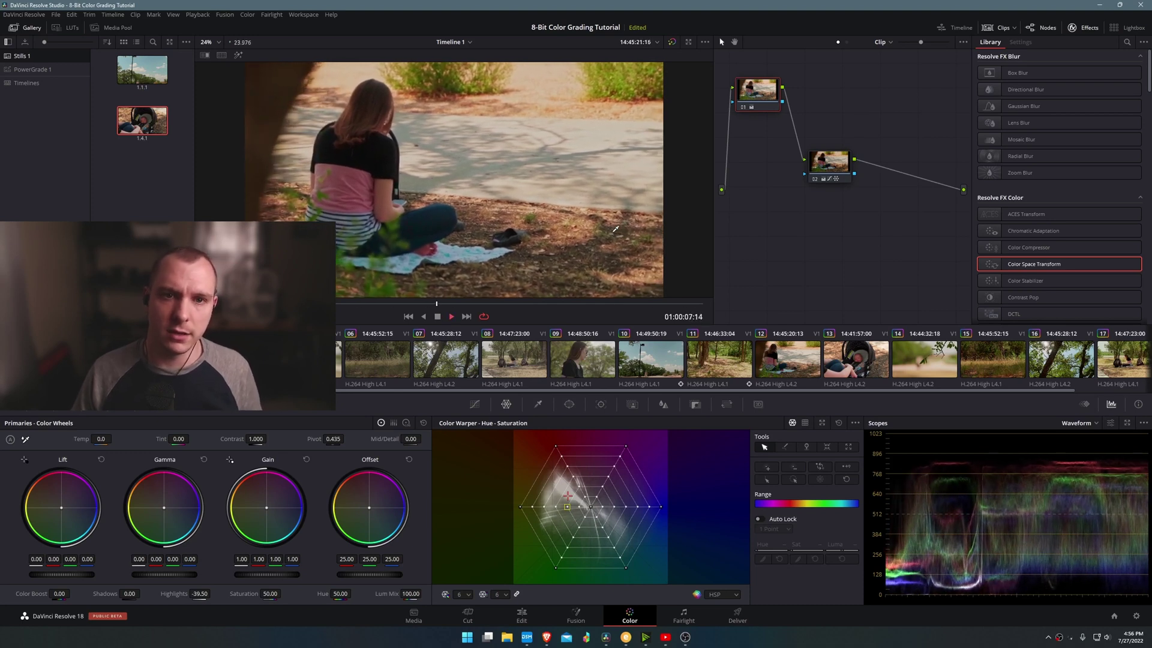
key(space)
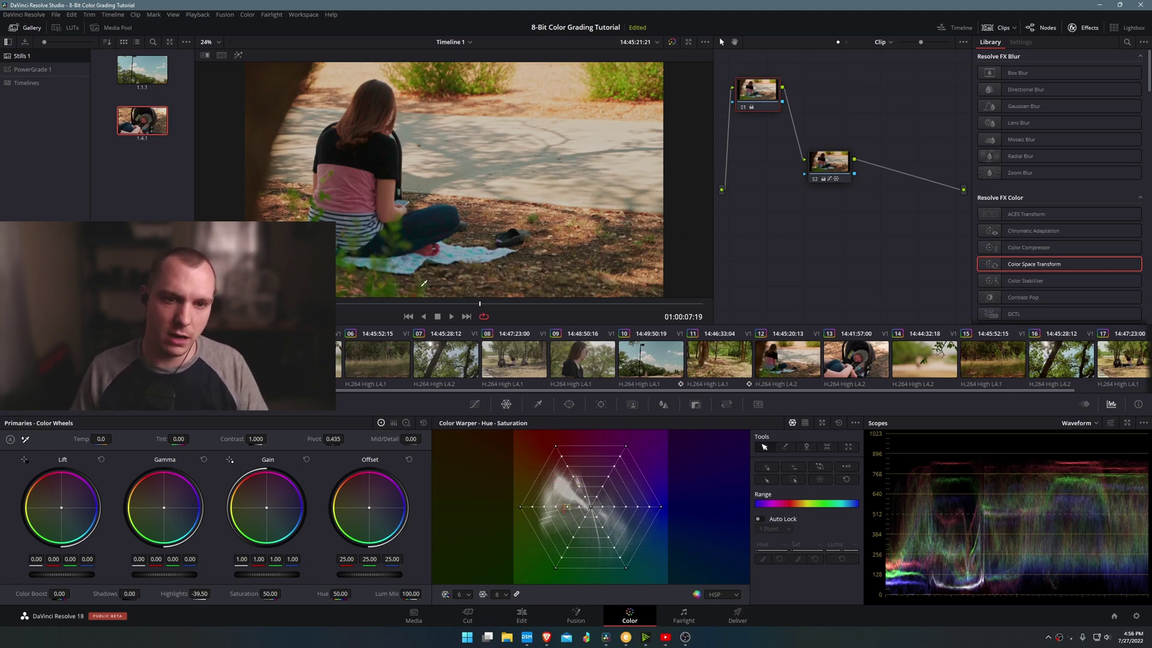
- Toggle Bypass Color Grades repeatedly to compare the blanket clip's grade with the original
click(673, 41)
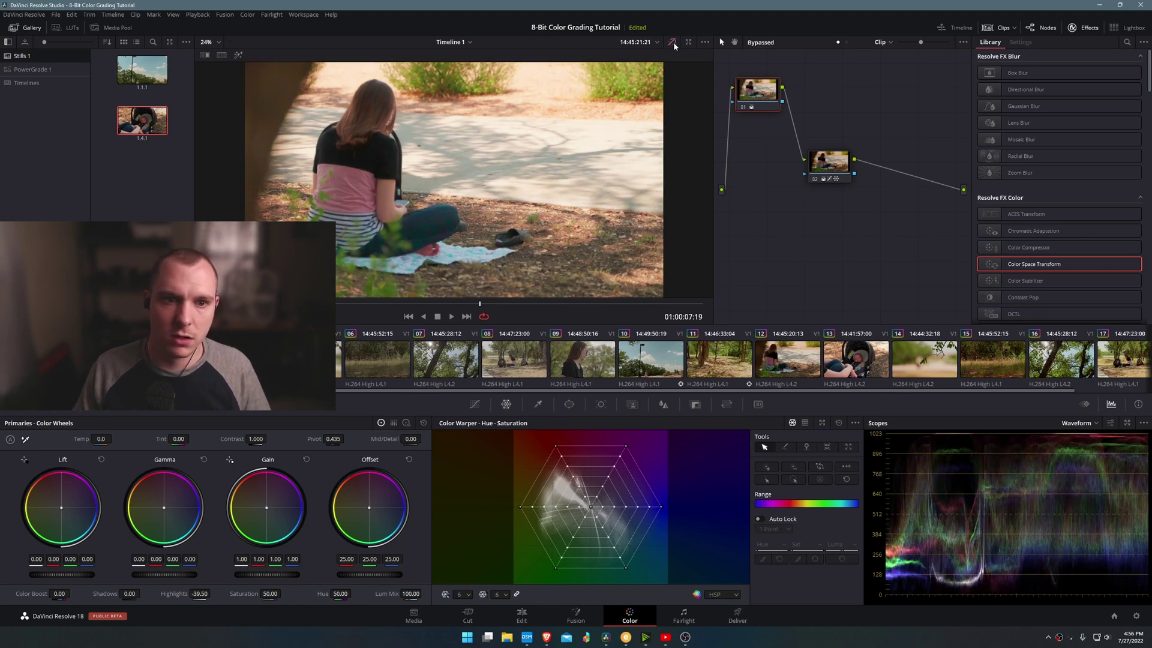
click(673, 42)
click(673, 42)
click(673, 42)
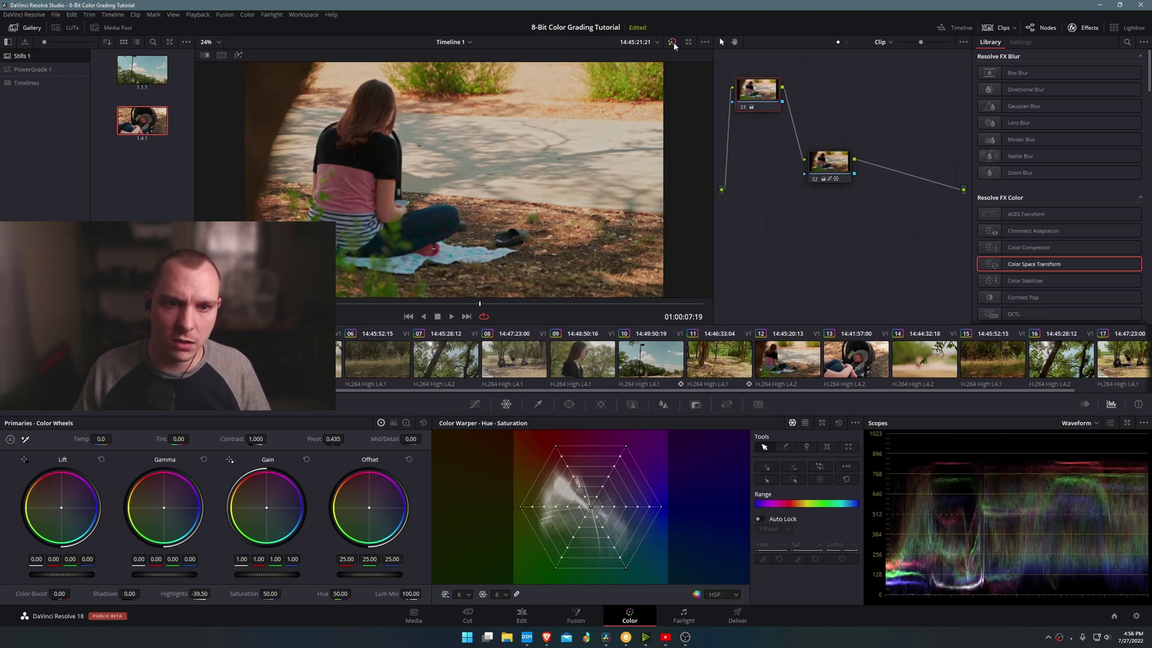
click(673, 42)
click(673, 42)
click(673, 42)
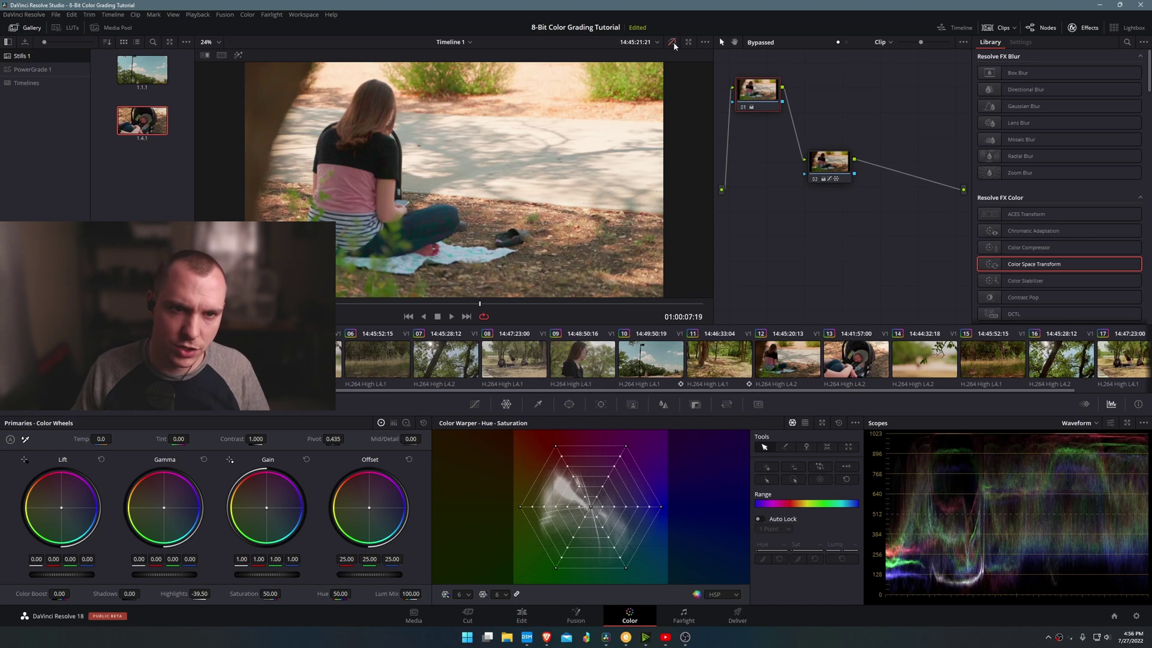
click(673, 42)
- Play through the leaves clip, then switch to grass clip 06
key(Down)
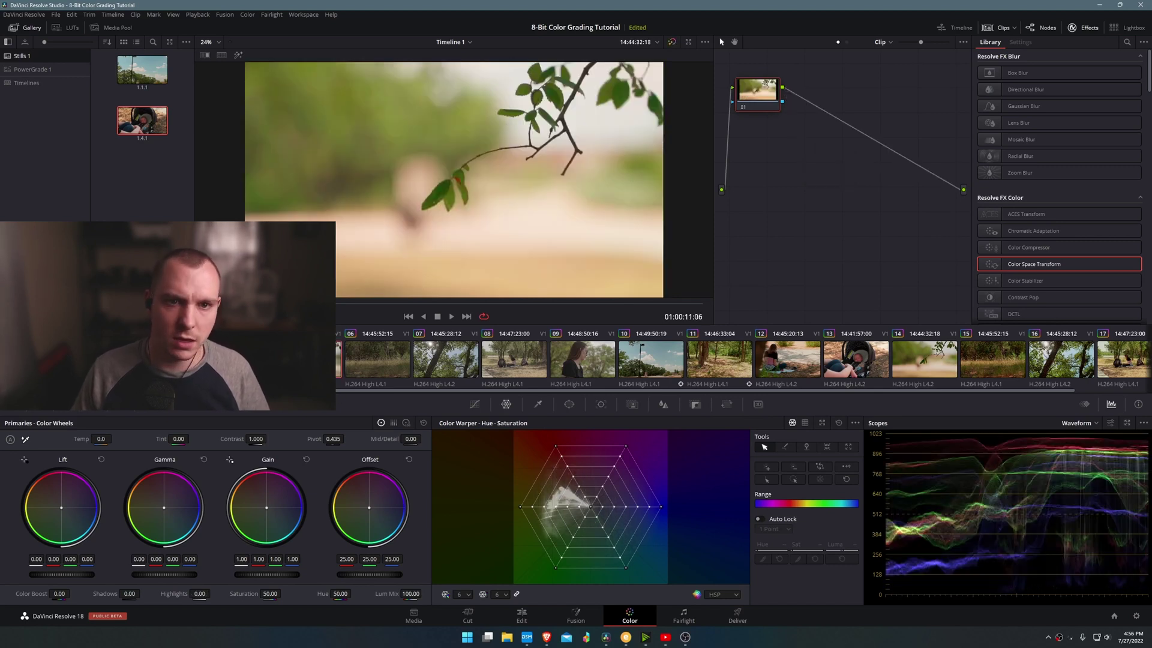
key(space)
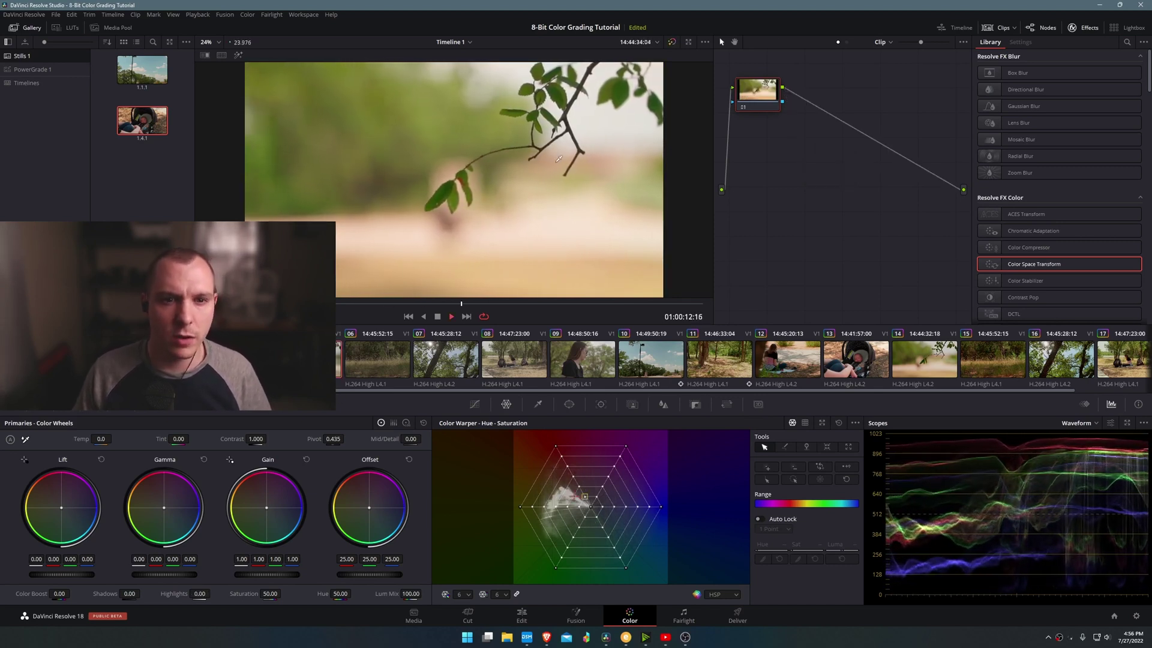
click(394, 356)
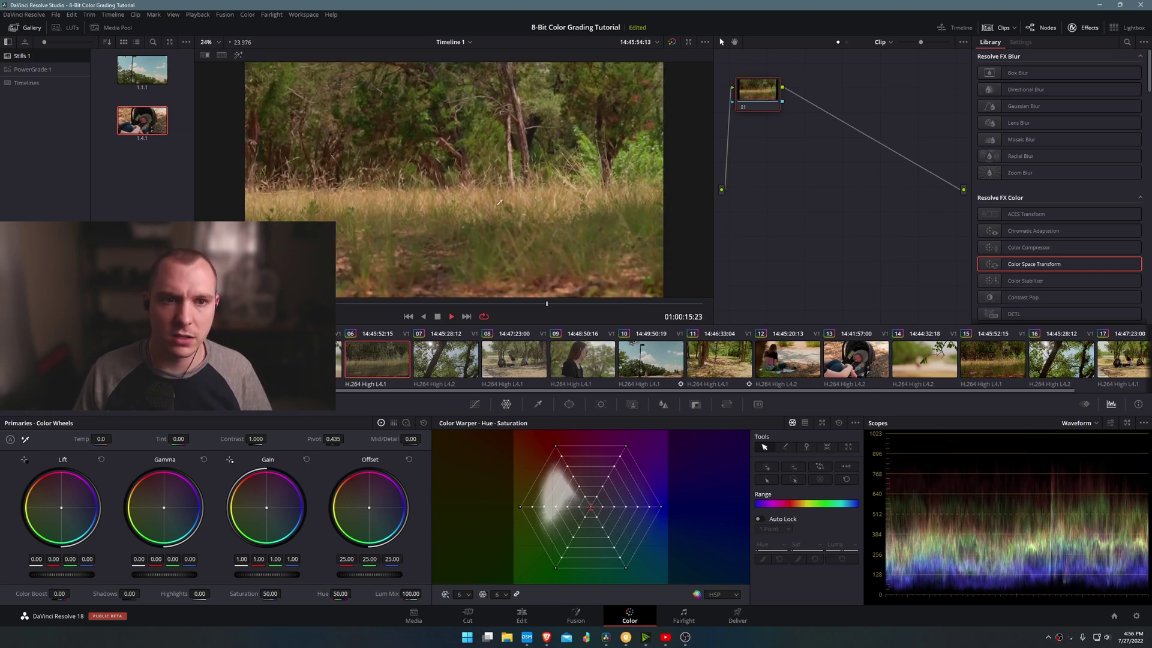
key(space)
- Append the saved 1.4.1 grade to the grass clip and play it back
mouse_move(143, 122)
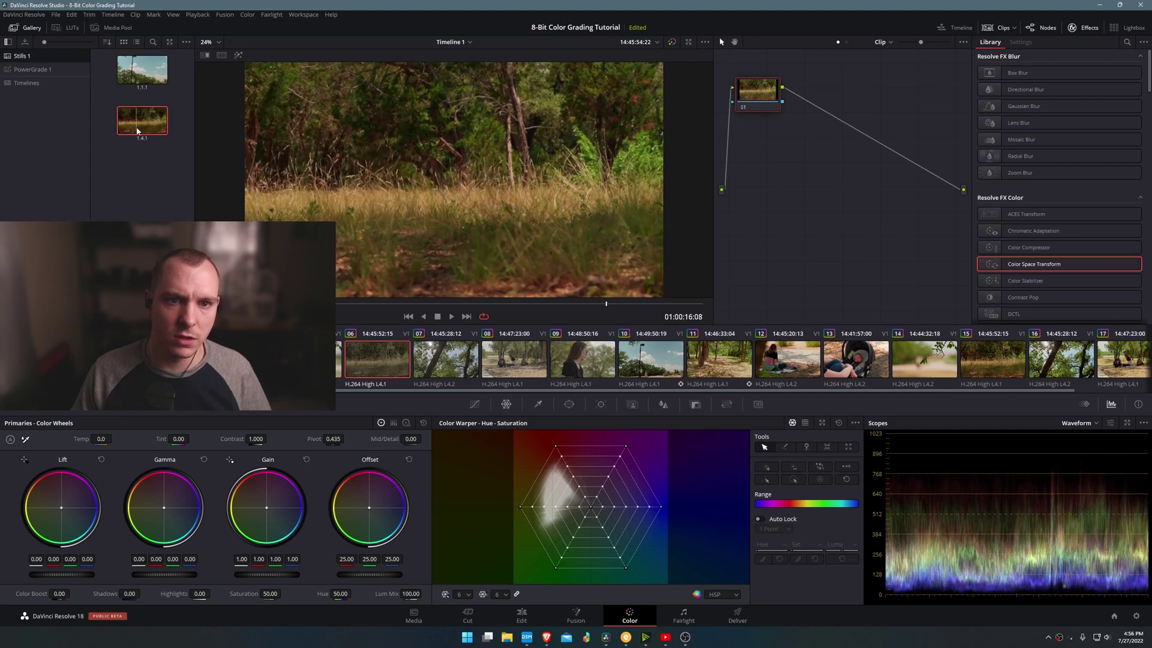
right_click(148, 132)
click(198, 173)
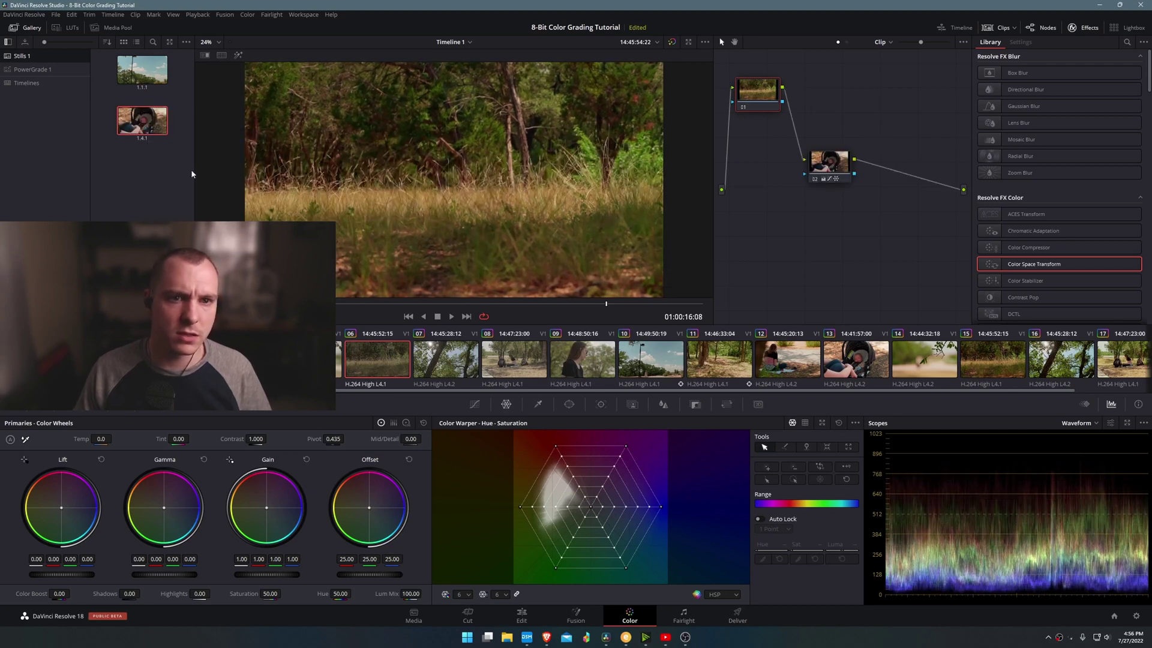
key(space)
- Cool node 02's grade on the grass clip to a Temp of -690
key(space)
click(829, 163)
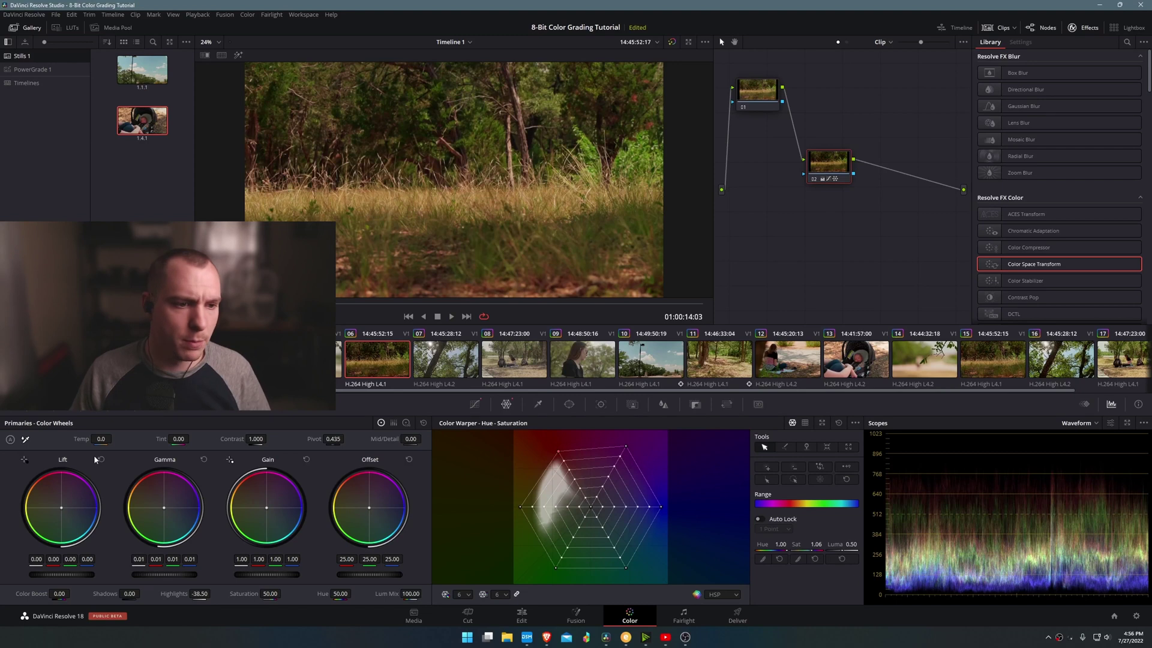
drag(99, 439, 174, 420)
key(space)
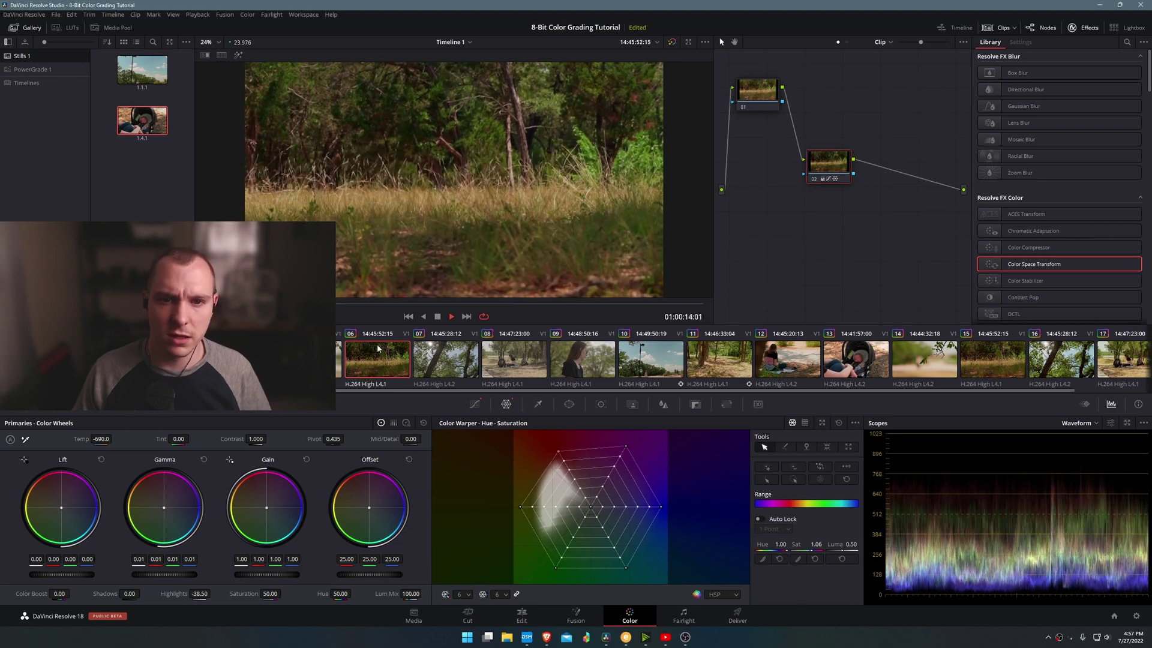
click(458, 360)
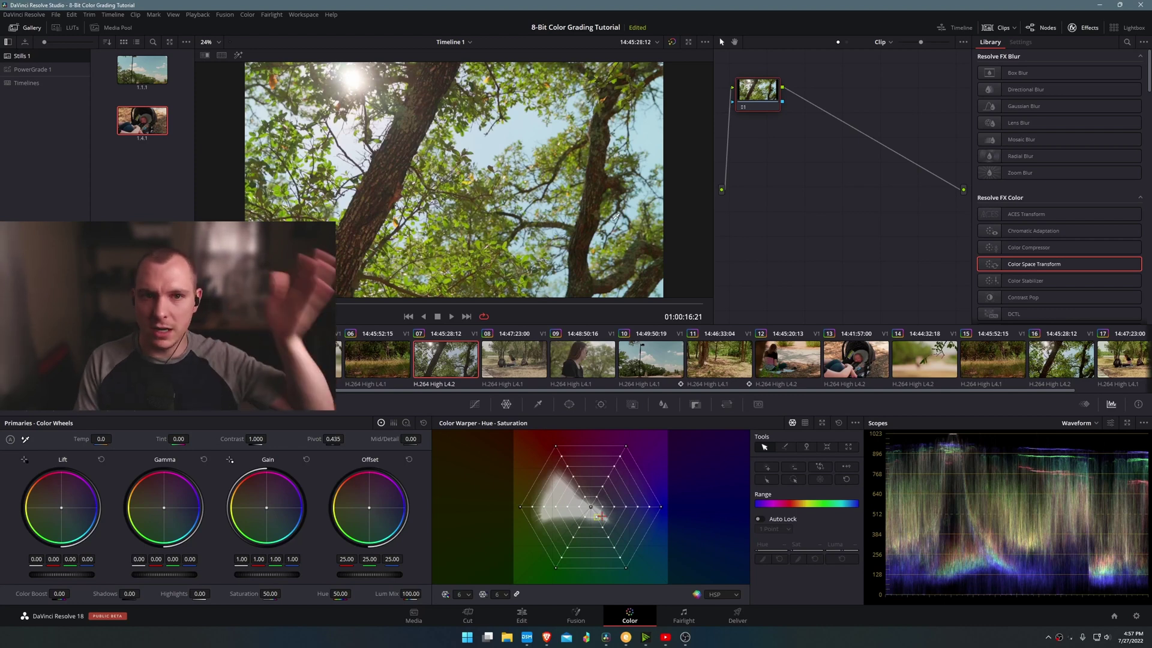
- Review tree clip 07, append saved still 1.4.1's node graph, and play the result
key(space)
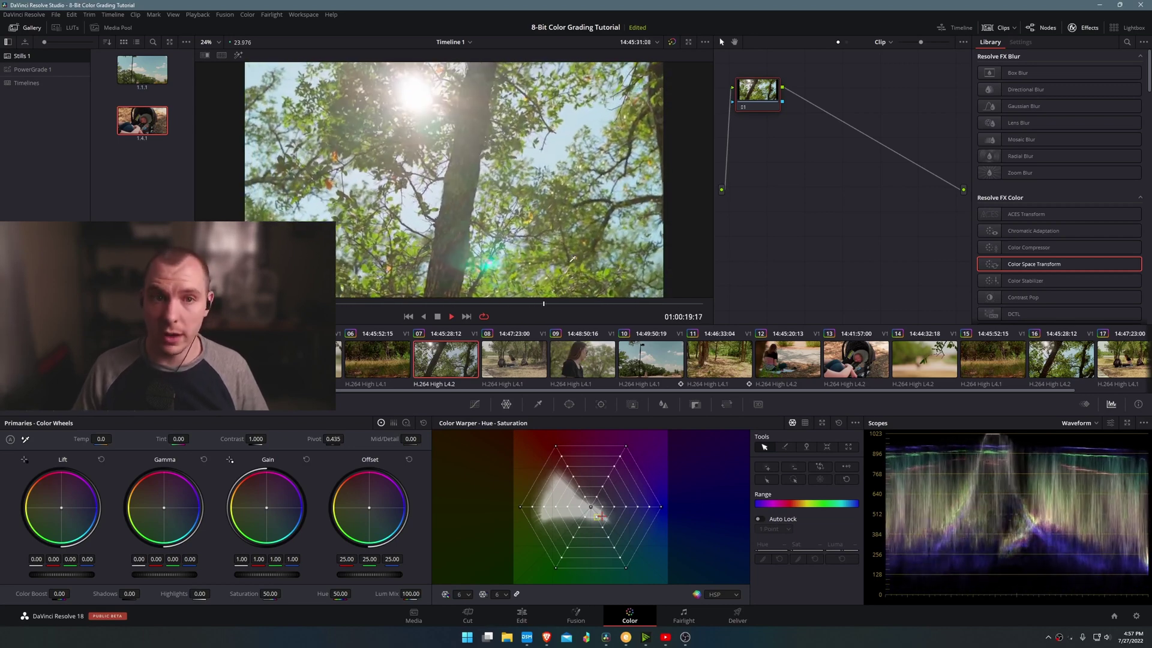
key(space)
right_click(147, 123)
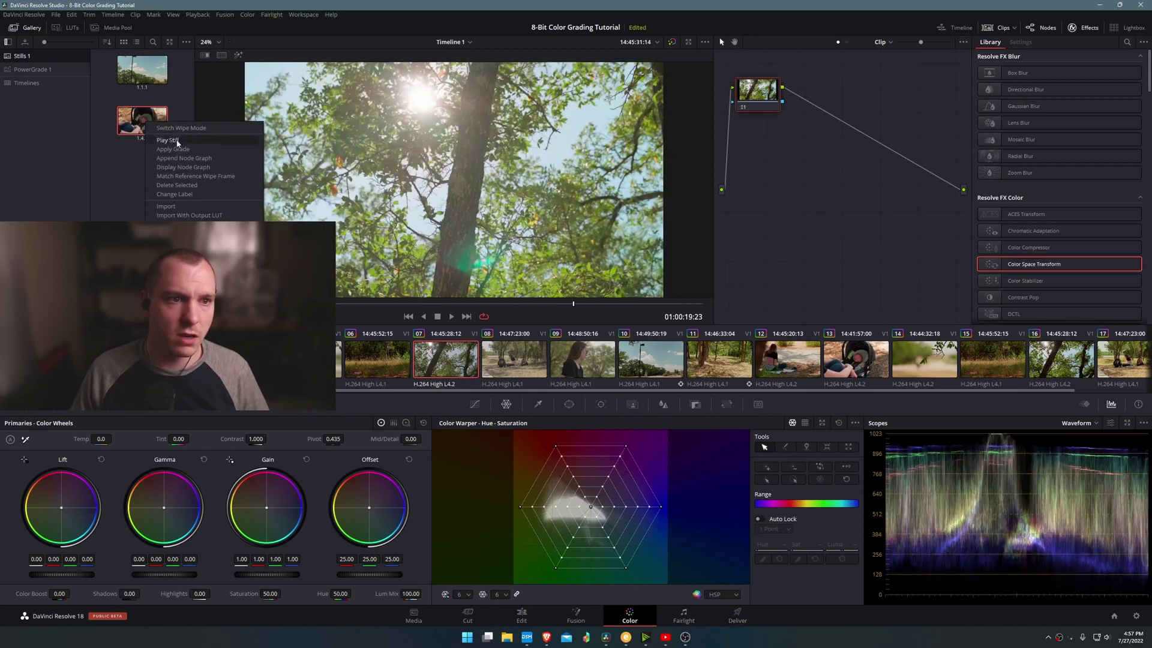
click(187, 159)
key(space)
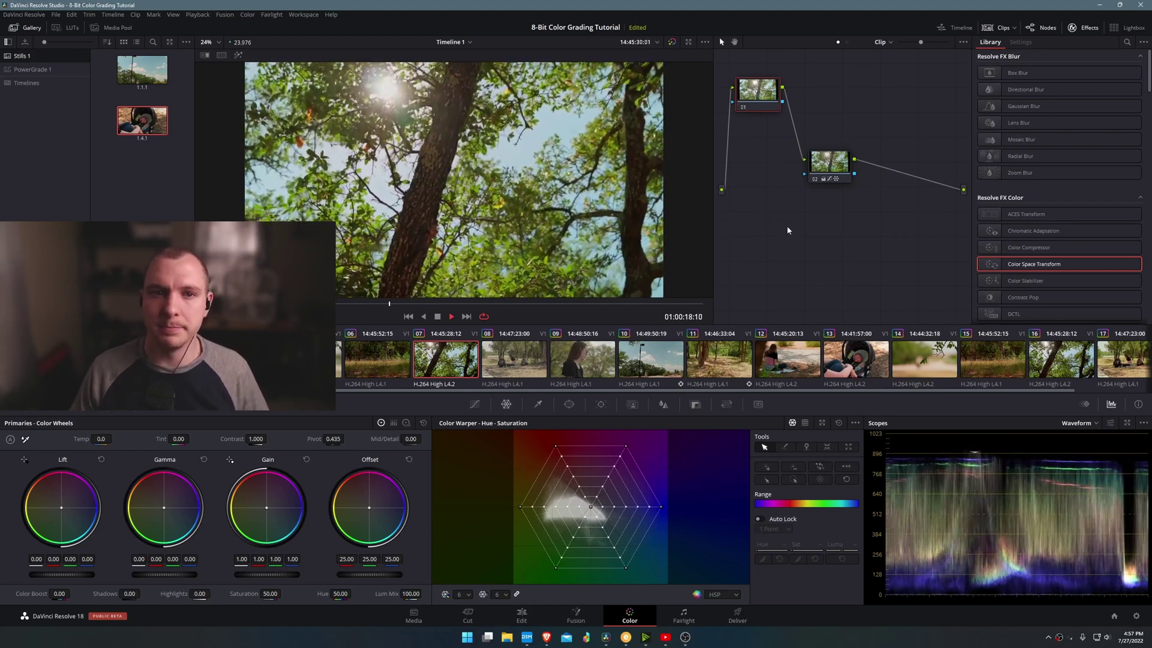
key(space)
- Ease node 02's Color Warper point to Hue 0.44, Sat 1.06, comparing against the ungraded image
click(829, 162)
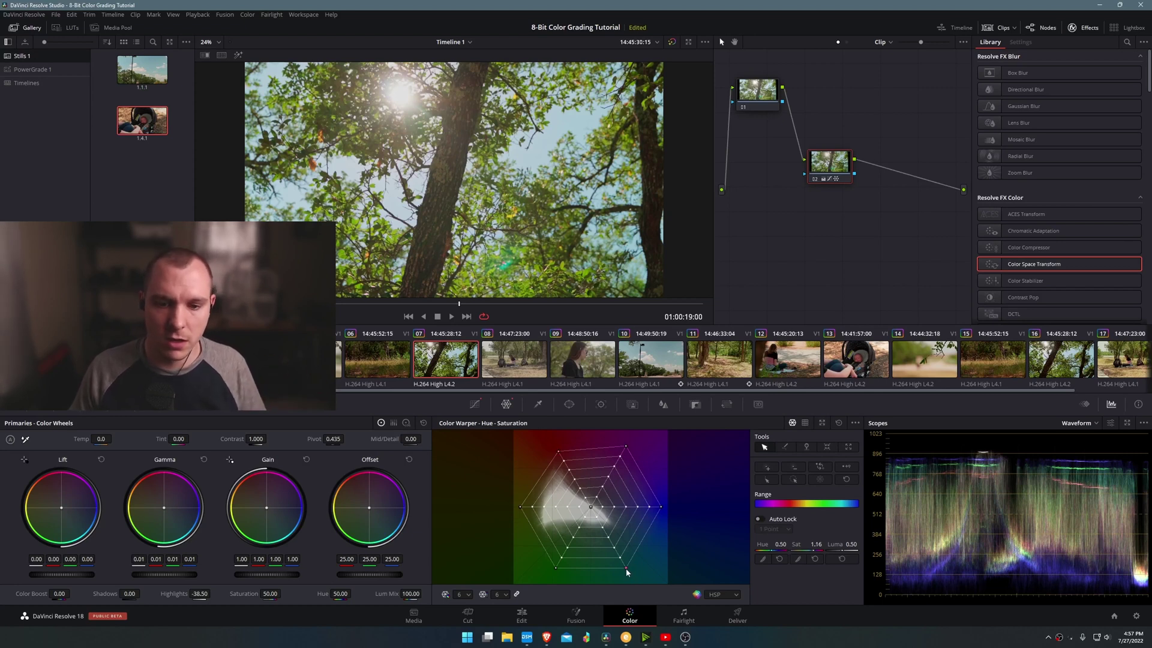
drag(627, 572, 642, 549)
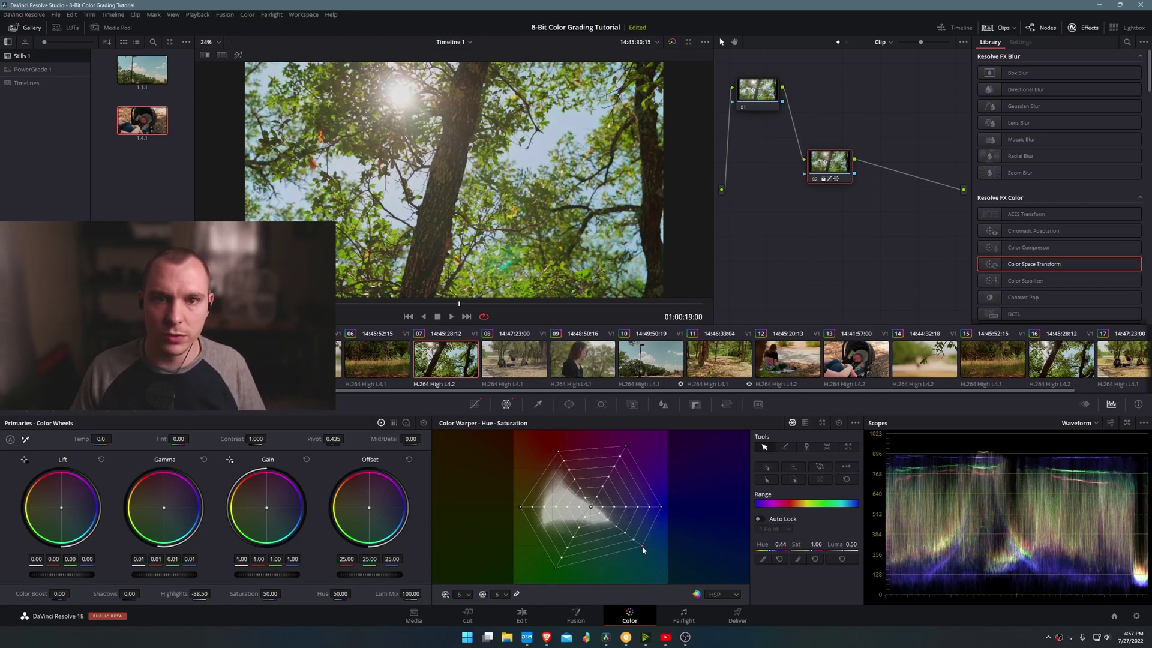
click(674, 43)
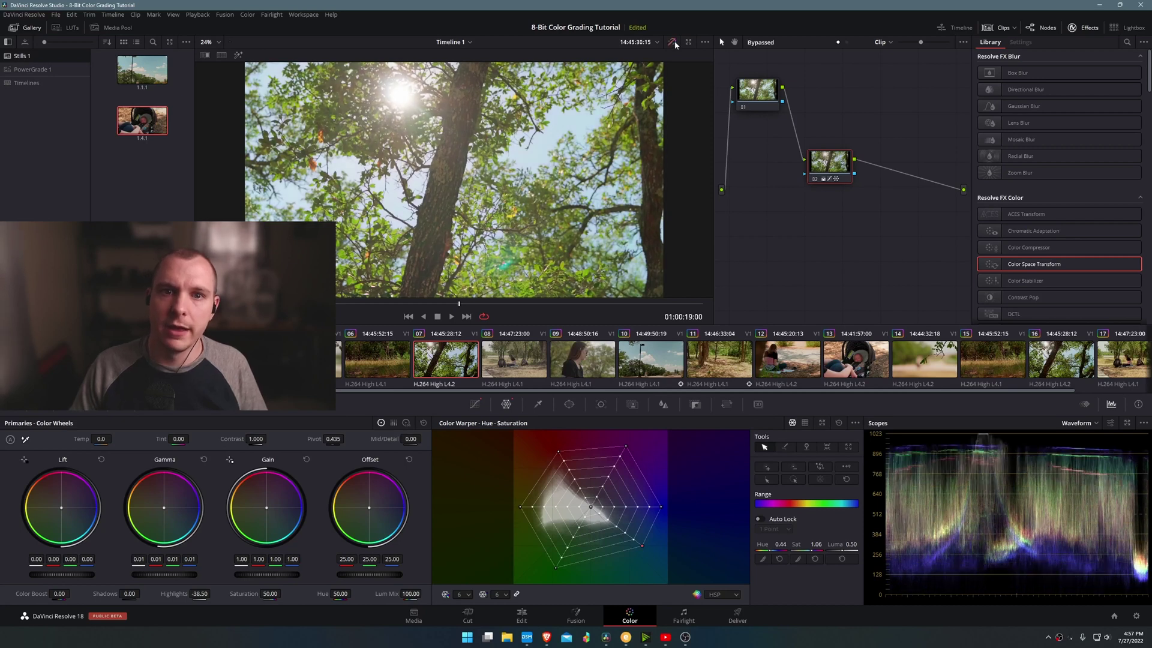
click(674, 43)
click(674, 43)
click(674, 43)
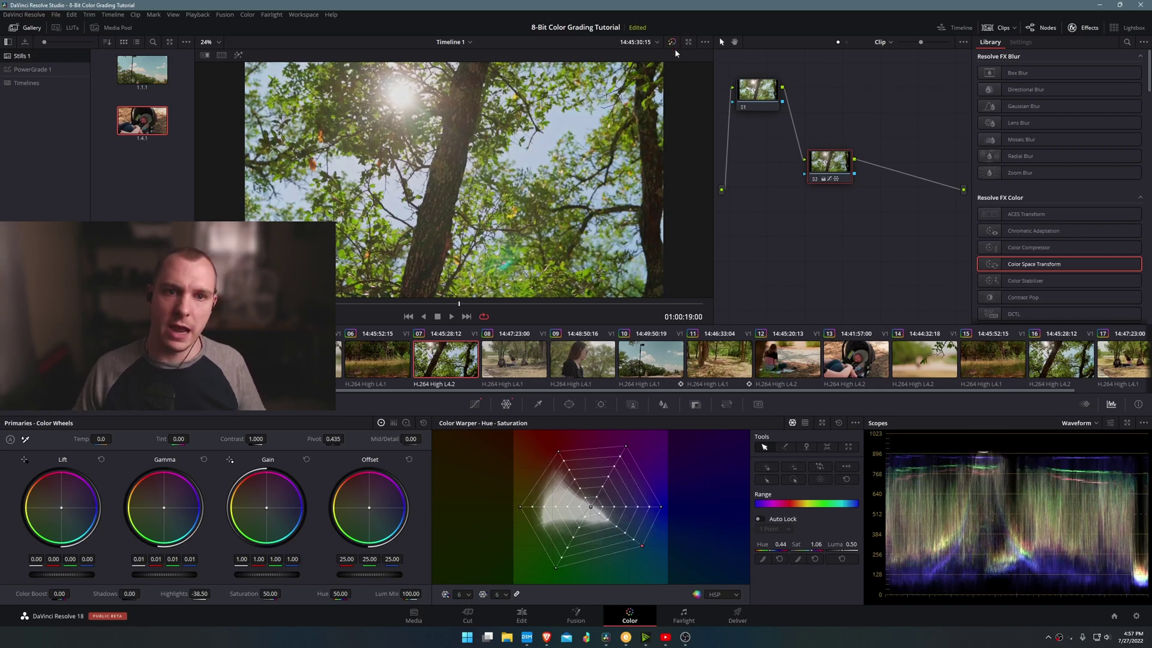
key(space)
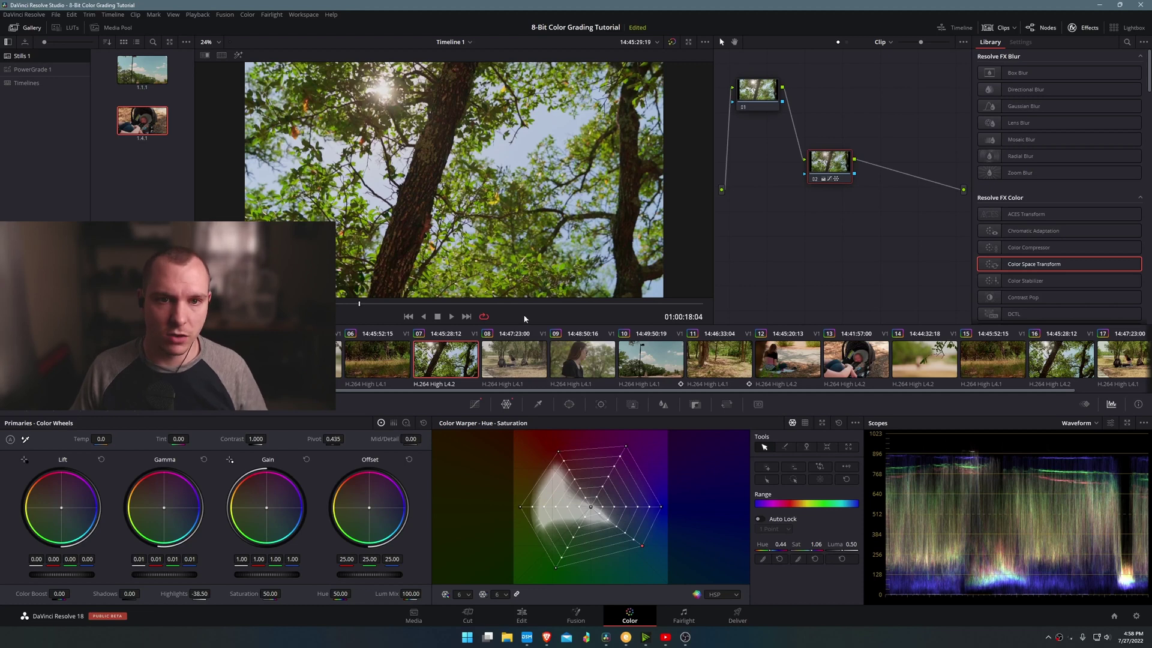
key(space)
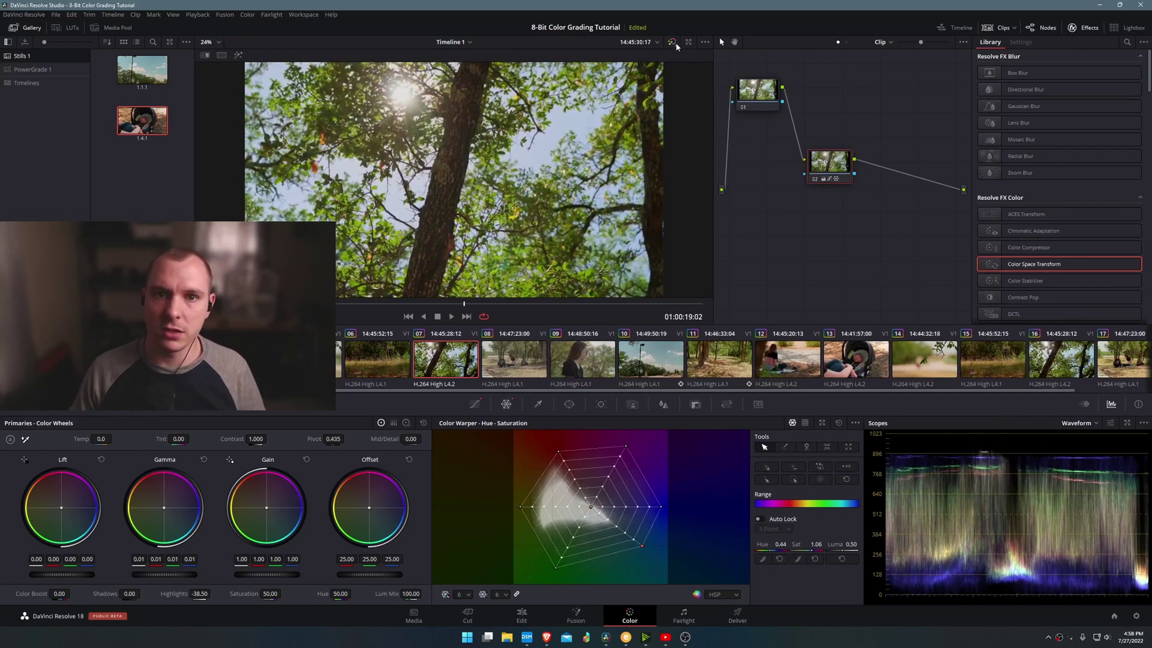
key(space)
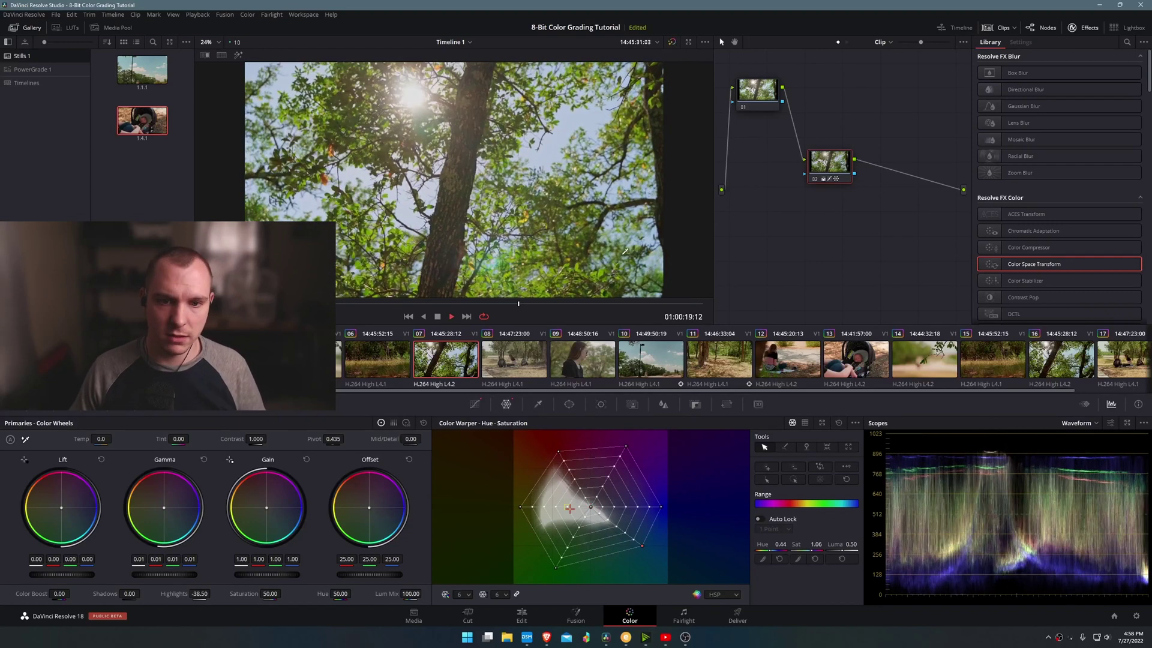
- Switch to picnic clip 08 and append the saved 1.4.1 grade as a new node
click(543, 357)
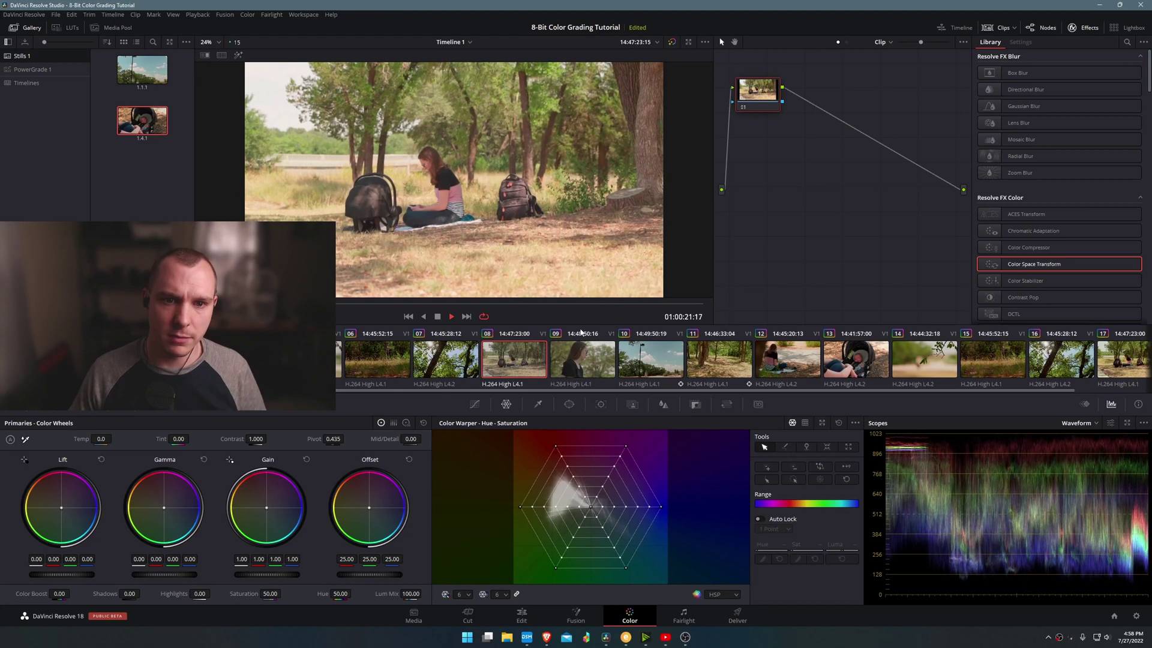
key(space)
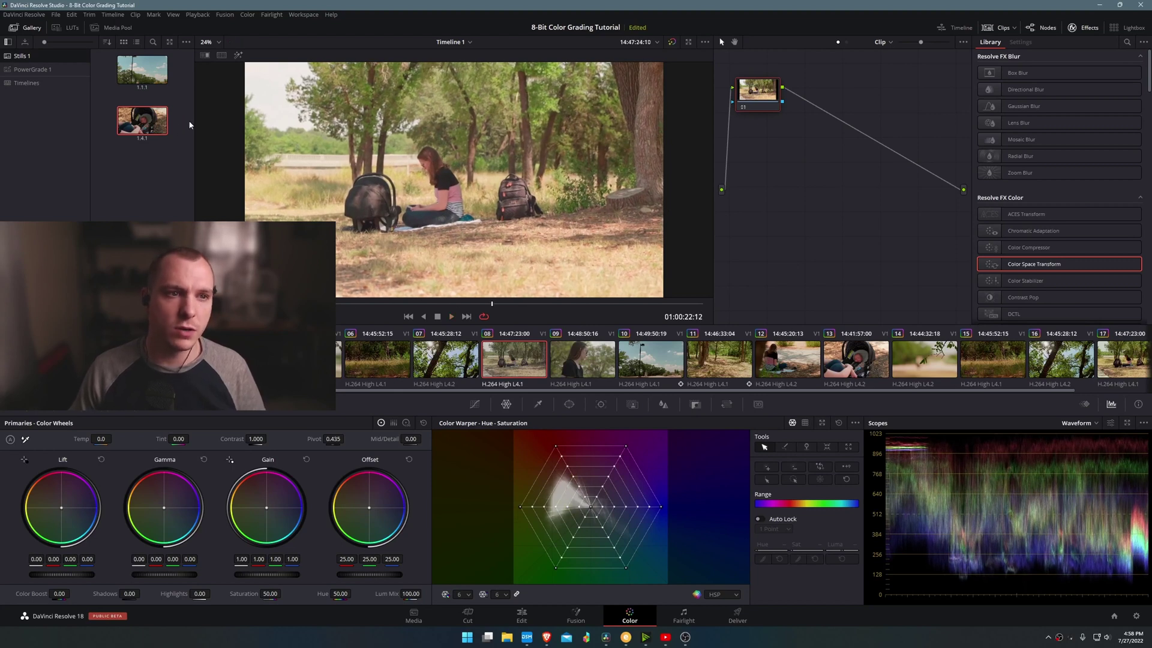
right_click(144, 121)
click(192, 166)
- Lower node 01's Offset to 15.90 and line up nodes 01 and 02
click(516, 288)
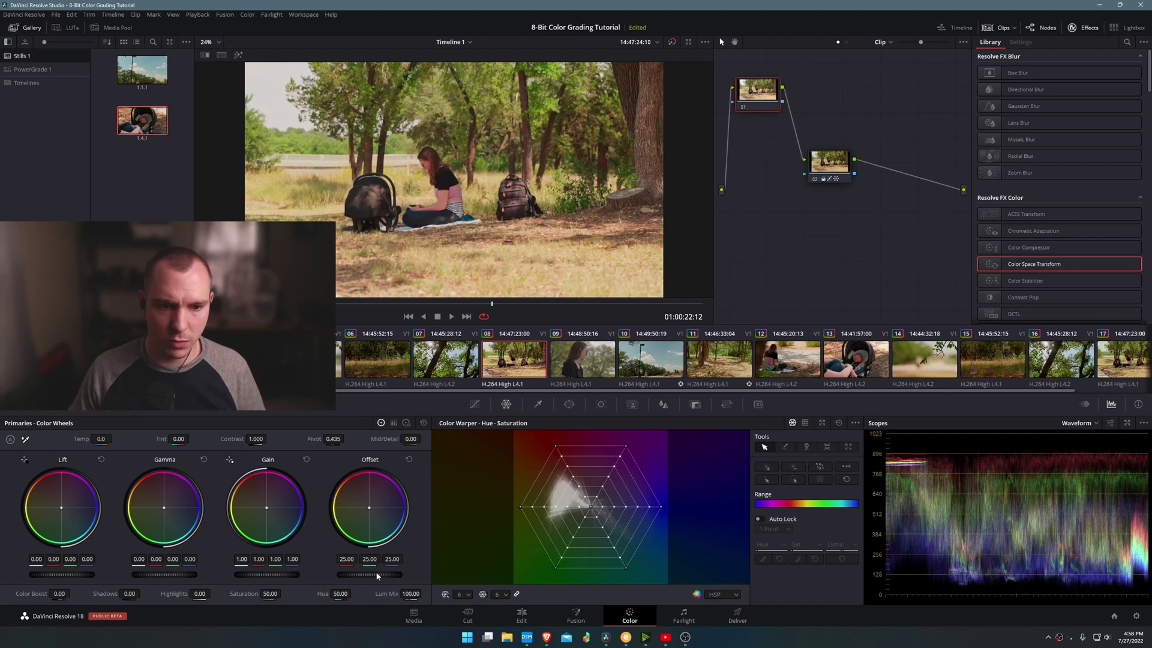
drag(370, 574, 351, 574)
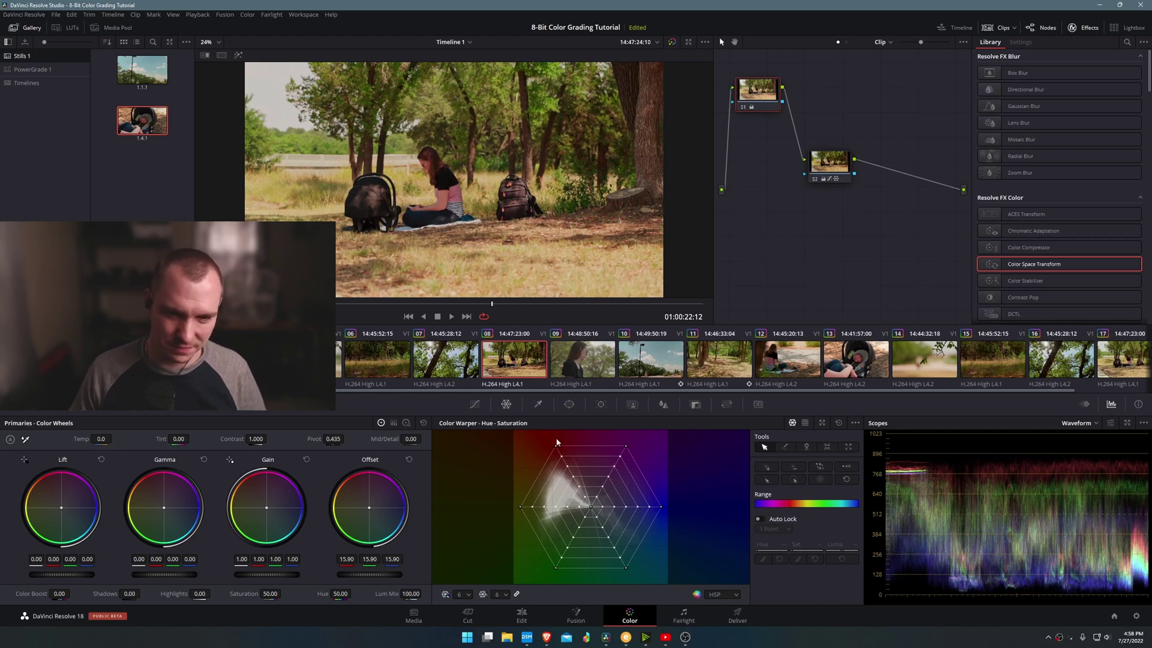
click(824, 176)
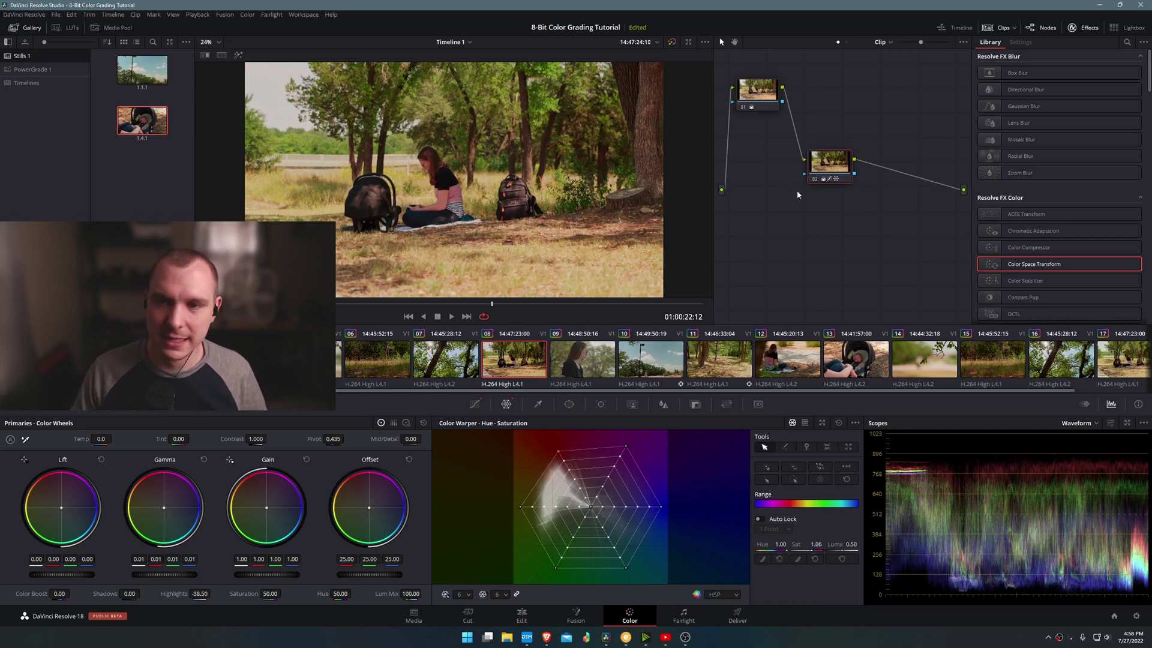
drag(768, 94, 775, 166)
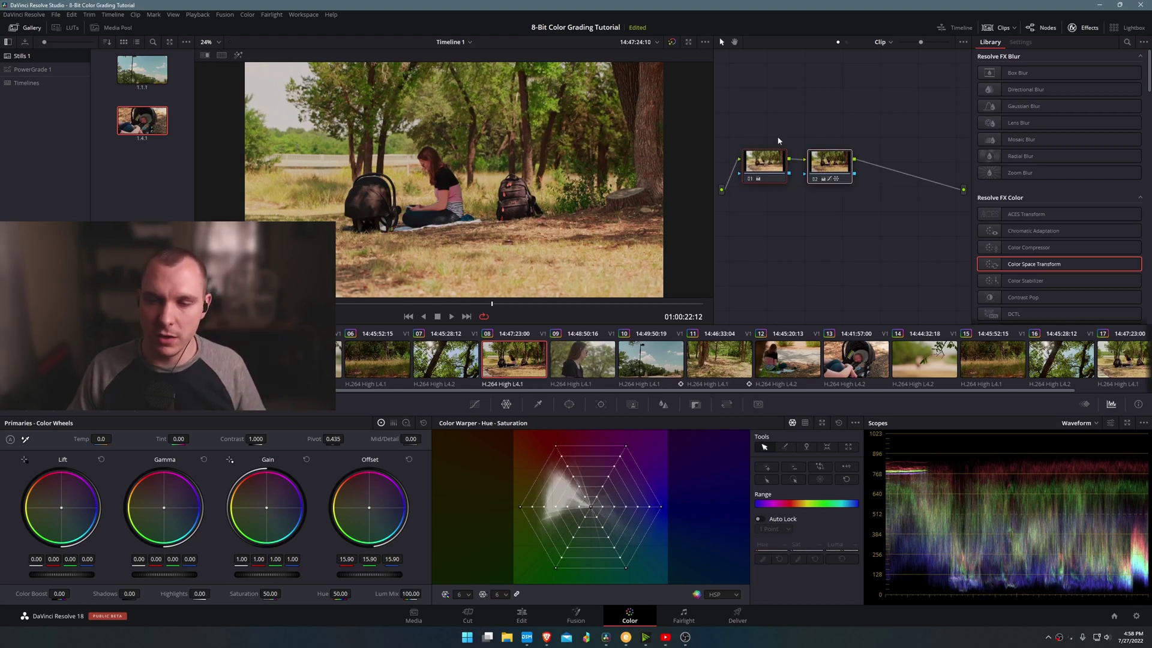
click(831, 172)
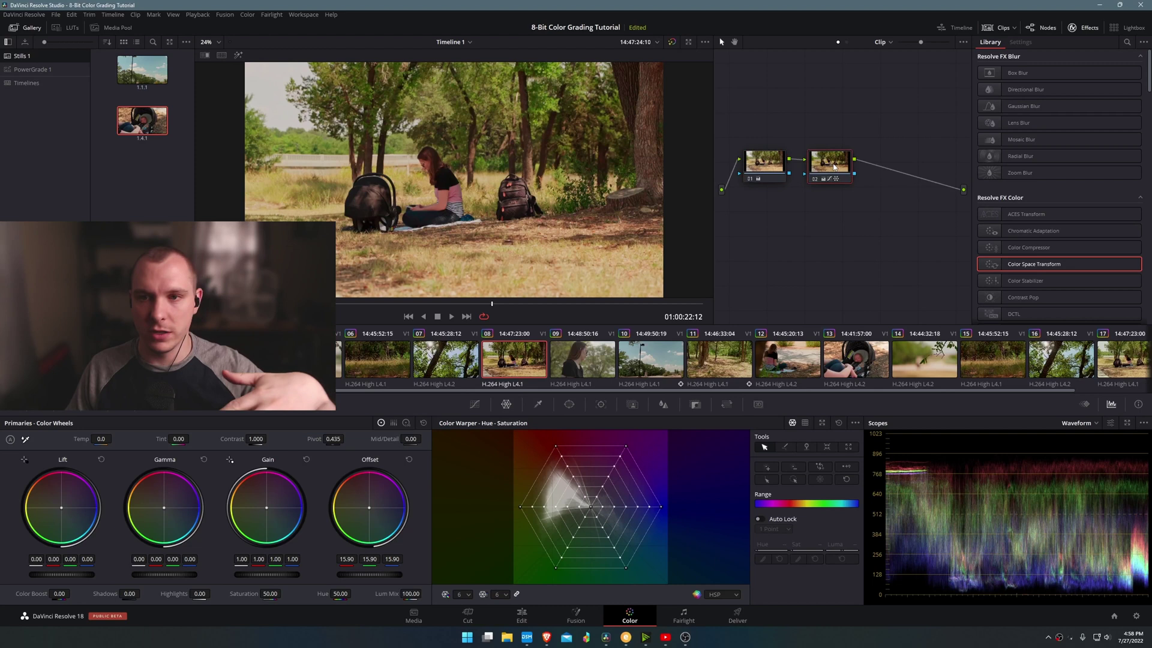
drag(831, 172, 843, 169)
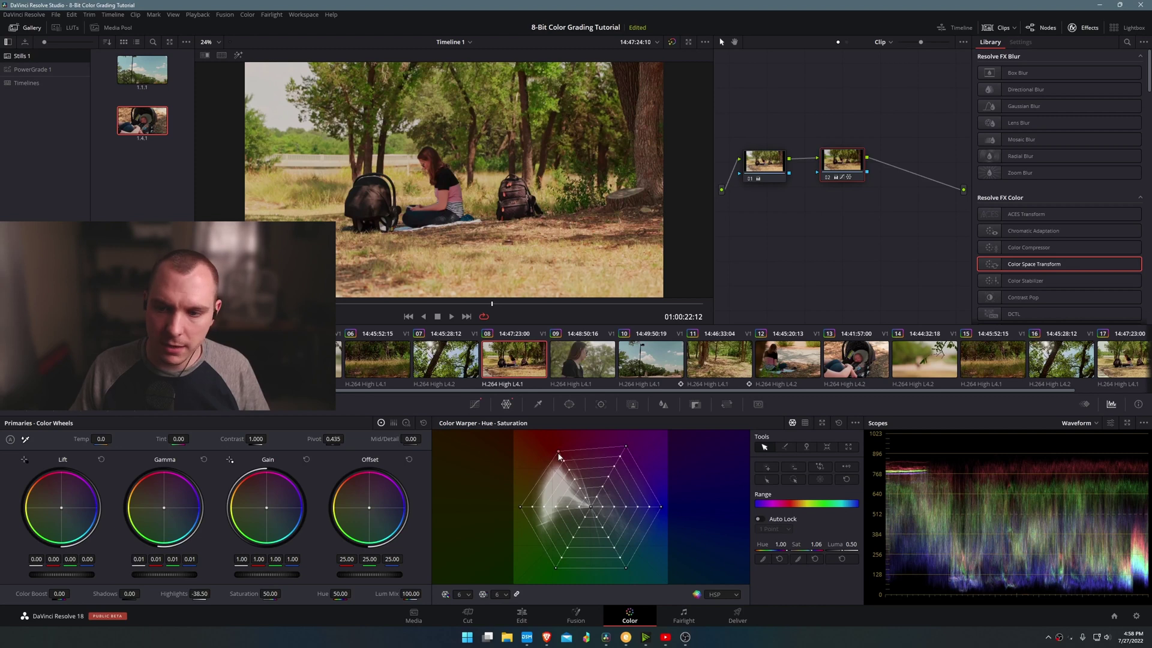
- Reduce node 02's warp to Sat 1.02, Hue 0.99, toggling bypass to compare
drag(559, 456, 556, 460)
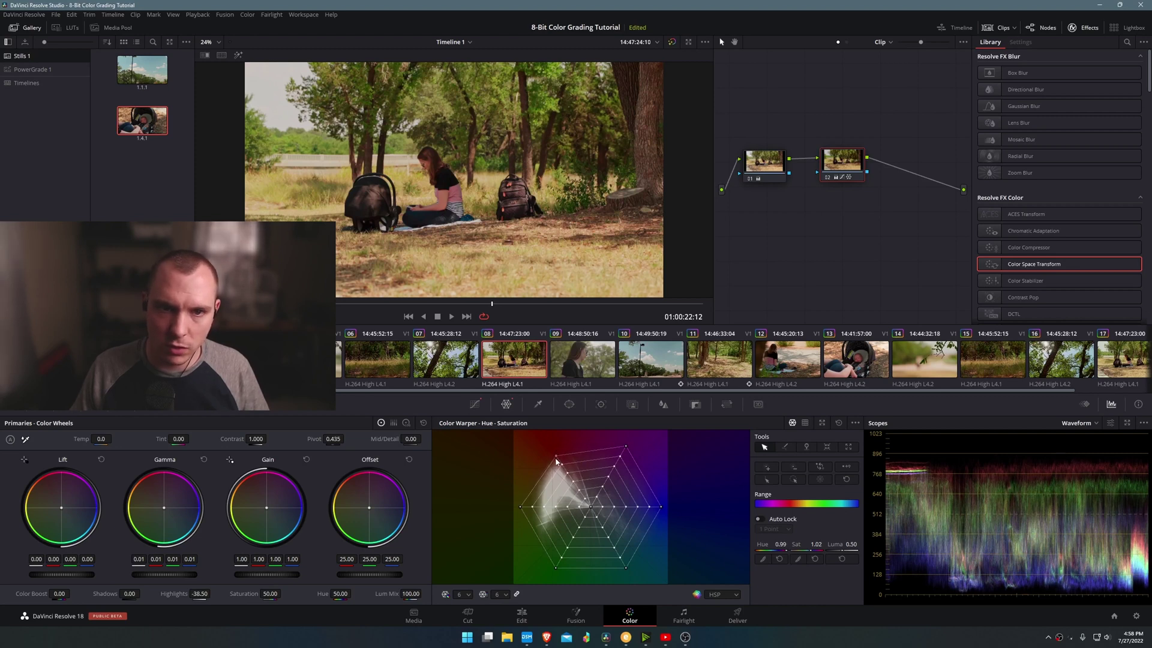
click(672, 42)
click(672, 42)
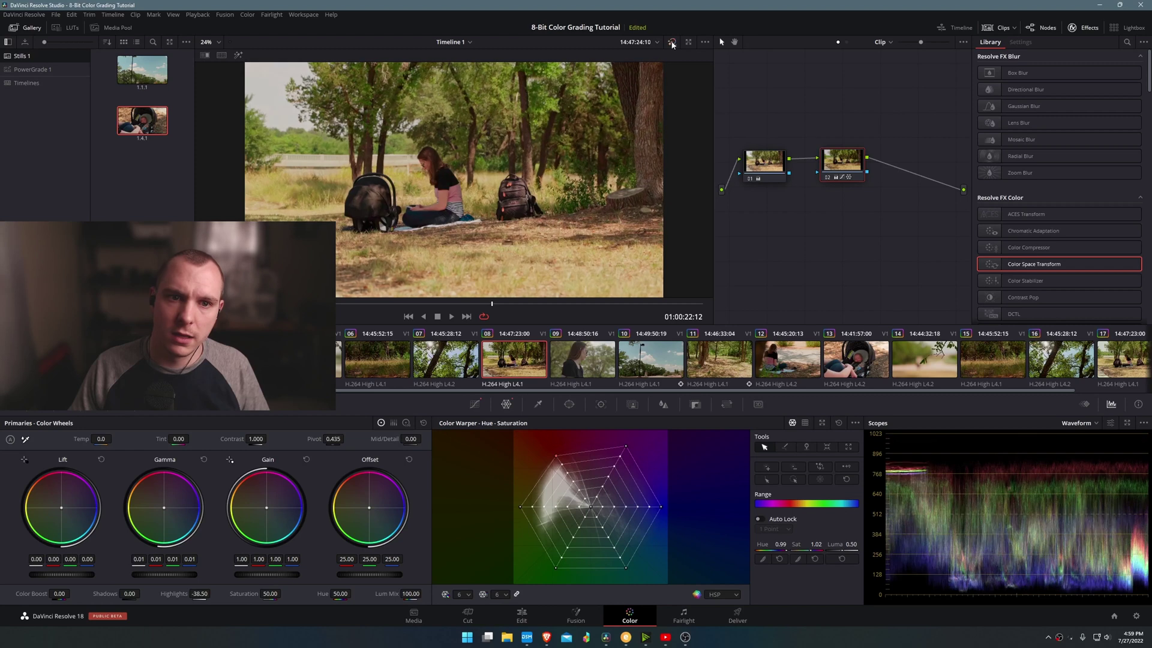
click(672, 42)
click(671, 42)
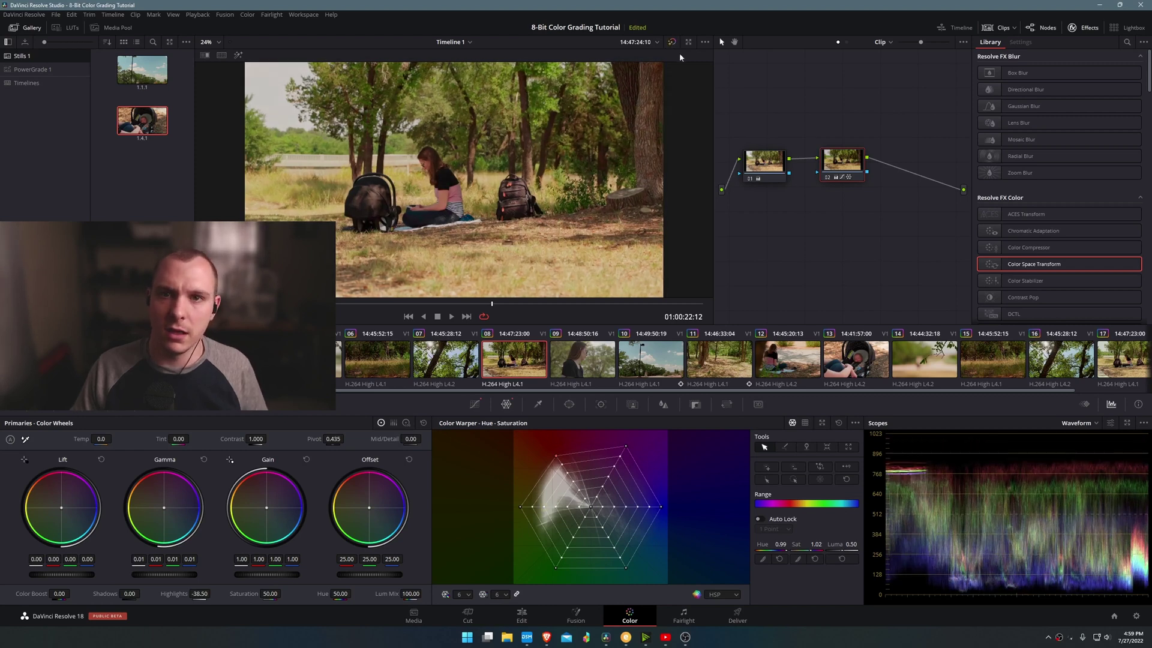
click(671, 42)
click(672, 42)
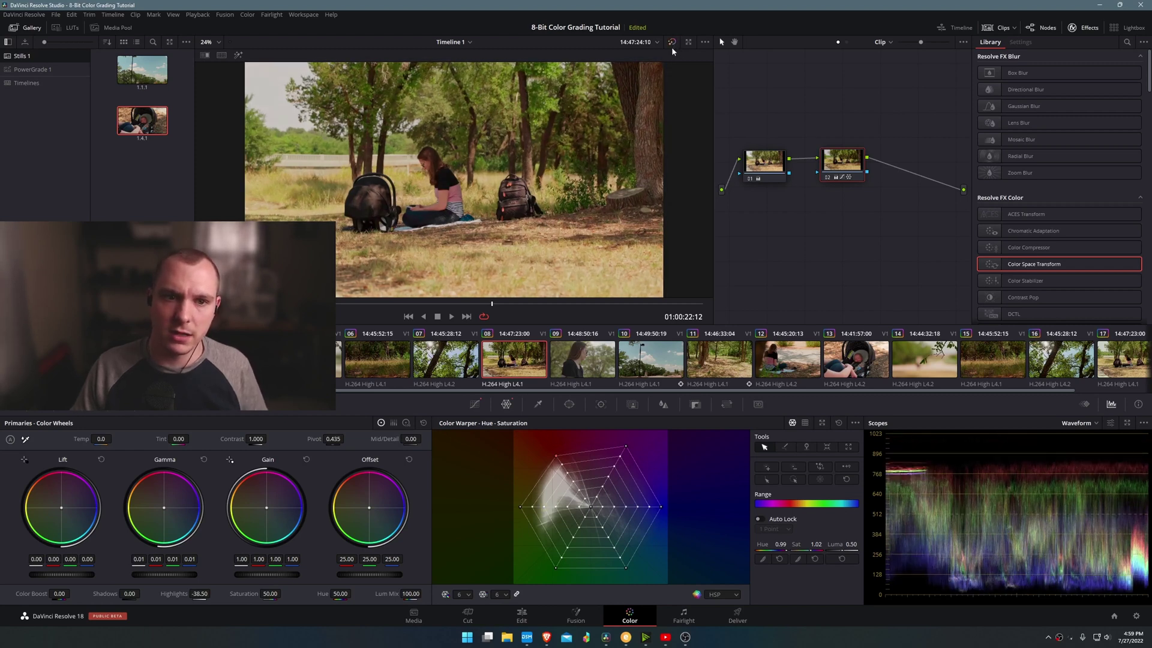
click(590, 368)
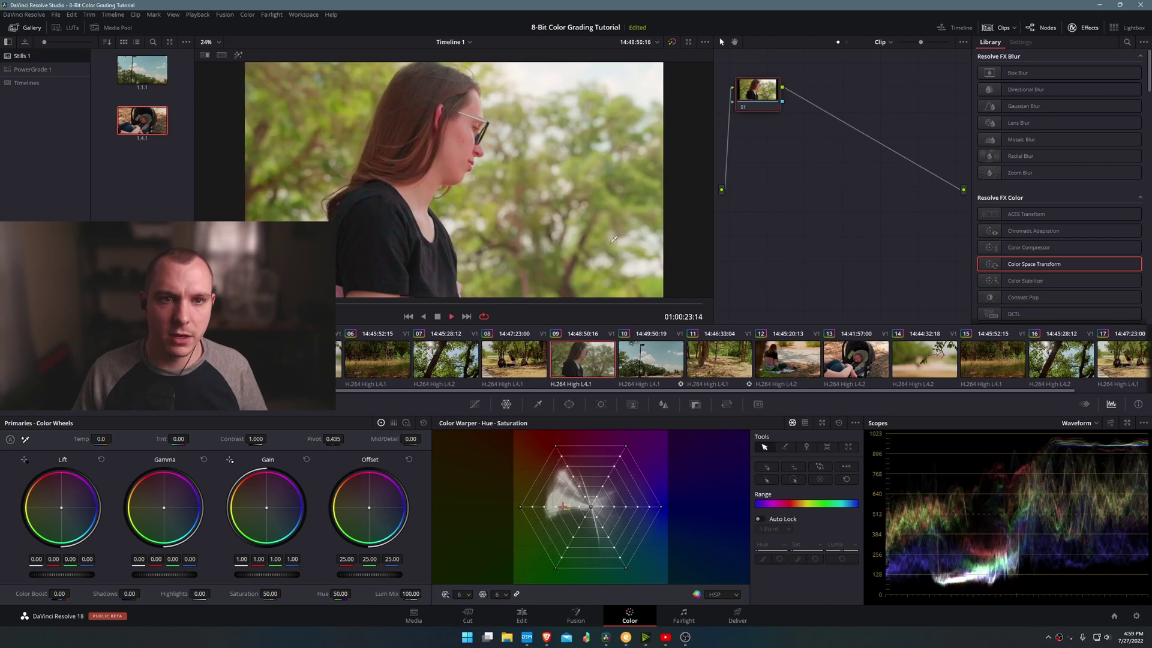
- Review woman clip 09, then apply the saved 1.4.1 grade and play it back
key(space)
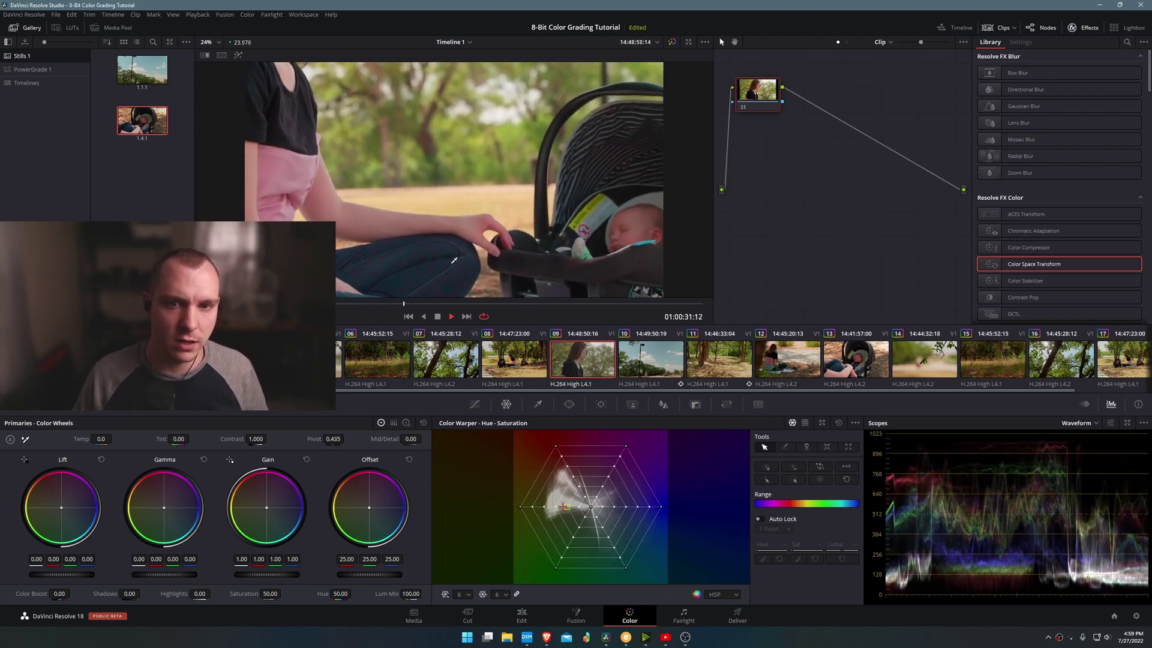
key(space)
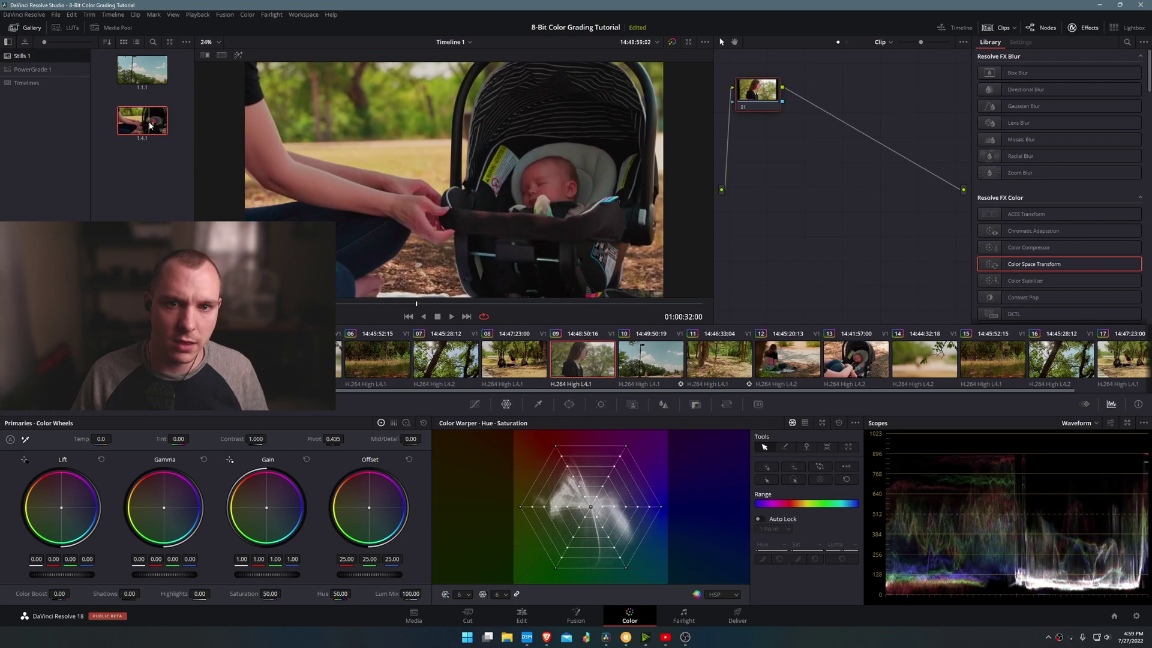
right_click(154, 127)
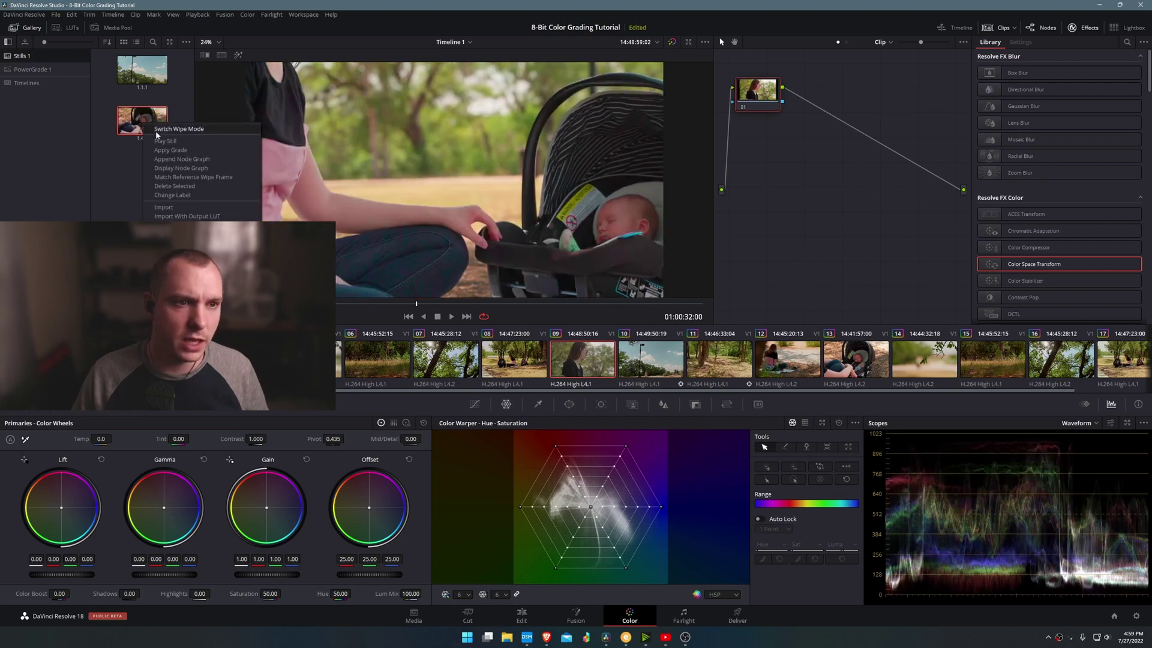
click(163, 150)
key(space)
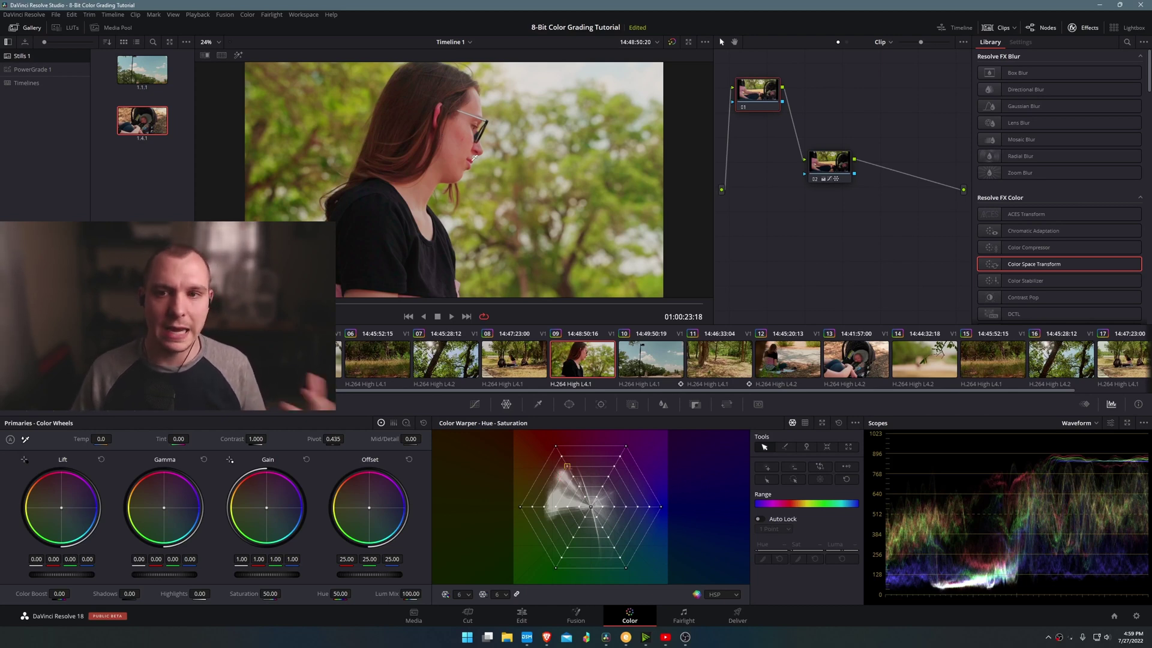
- Move node 01 down and nudge node 02's Color Warper point to Sat 0.99
drag(770, 104, 813, 173)
click(852, 165)
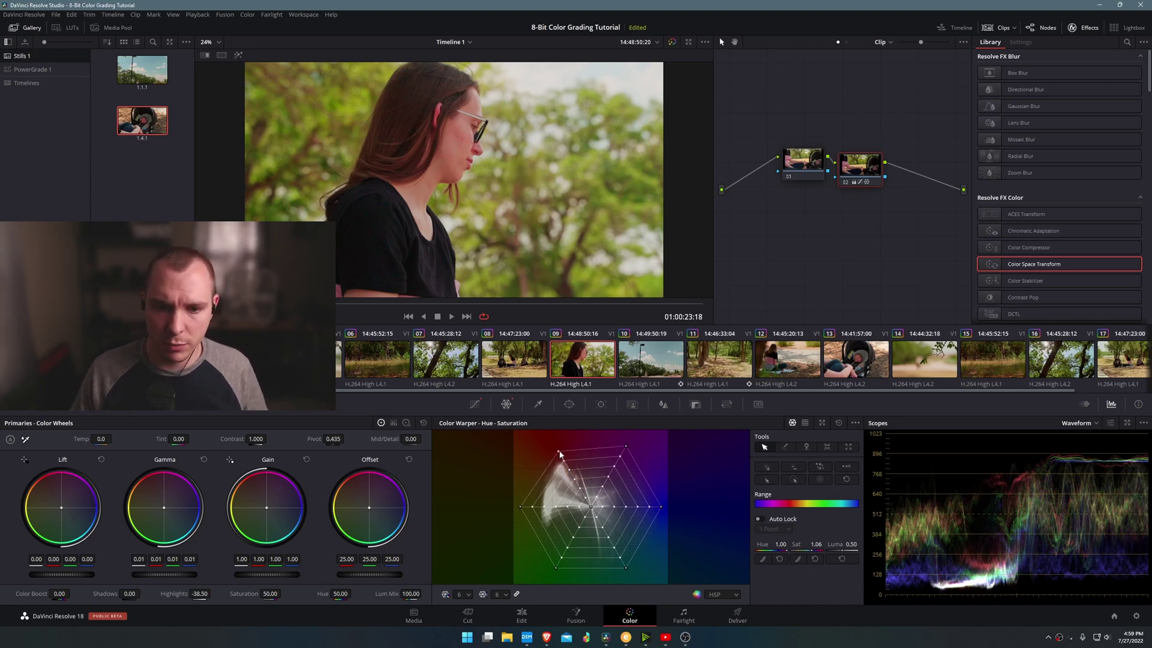
drag(560, 454, 557, 460)
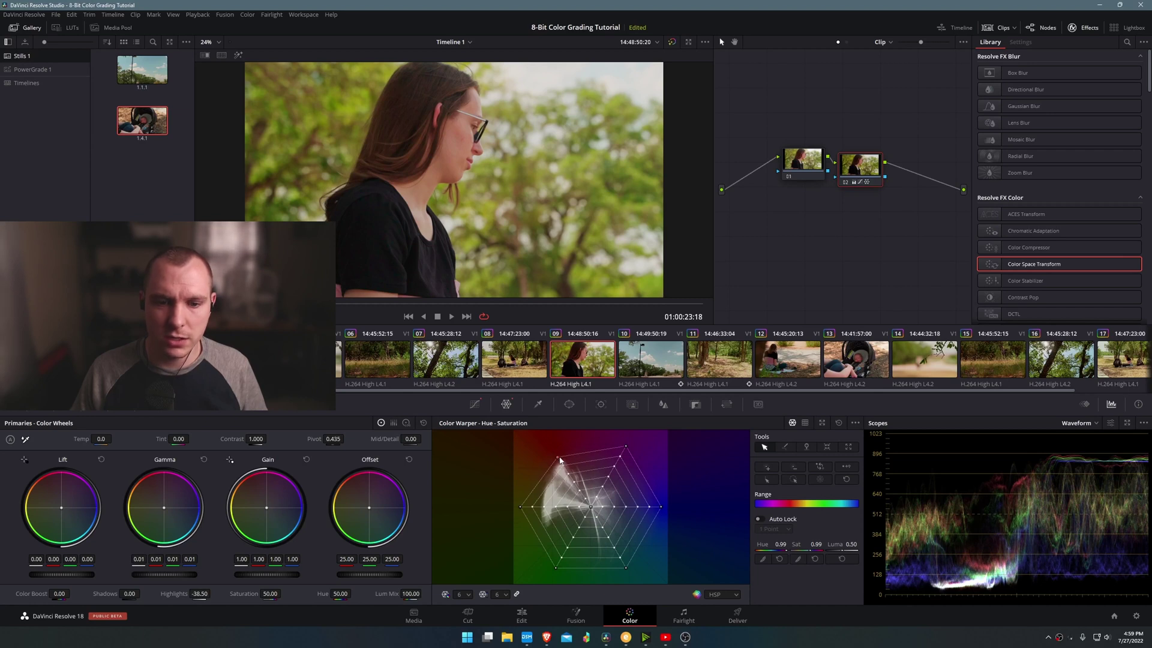
- Push the woman clip's warp point to Sat 1.05, Hue 0.99, flicking bypass against the original
click(671, 42)
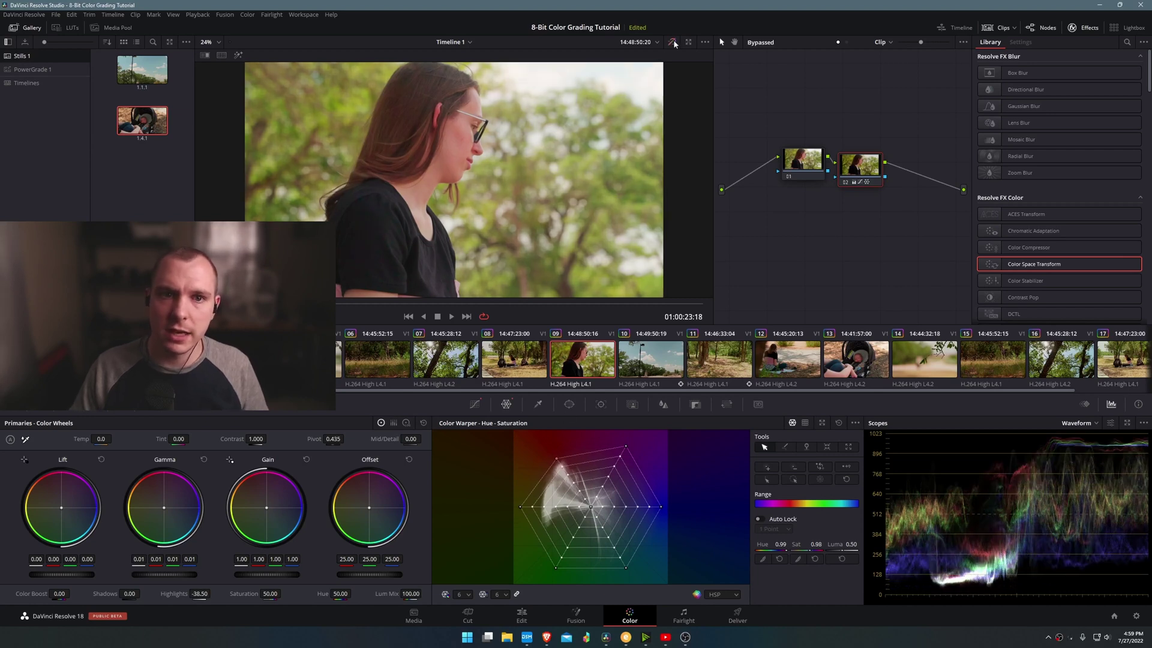
click(671, 41)
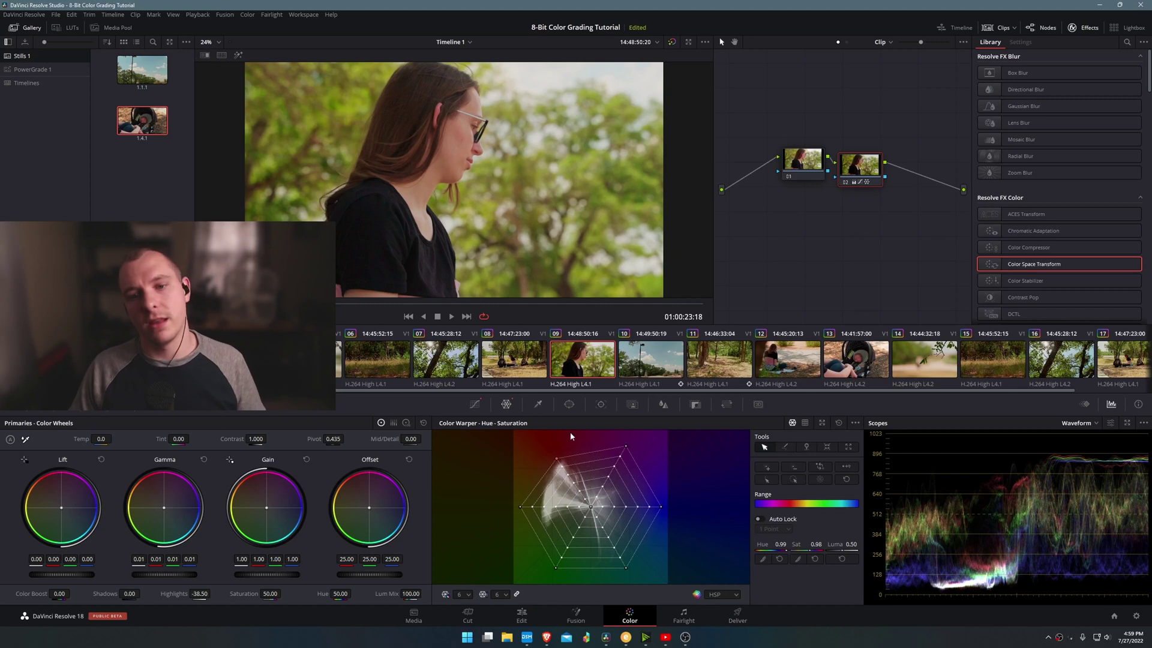
drag(558, 461, 555, 457)
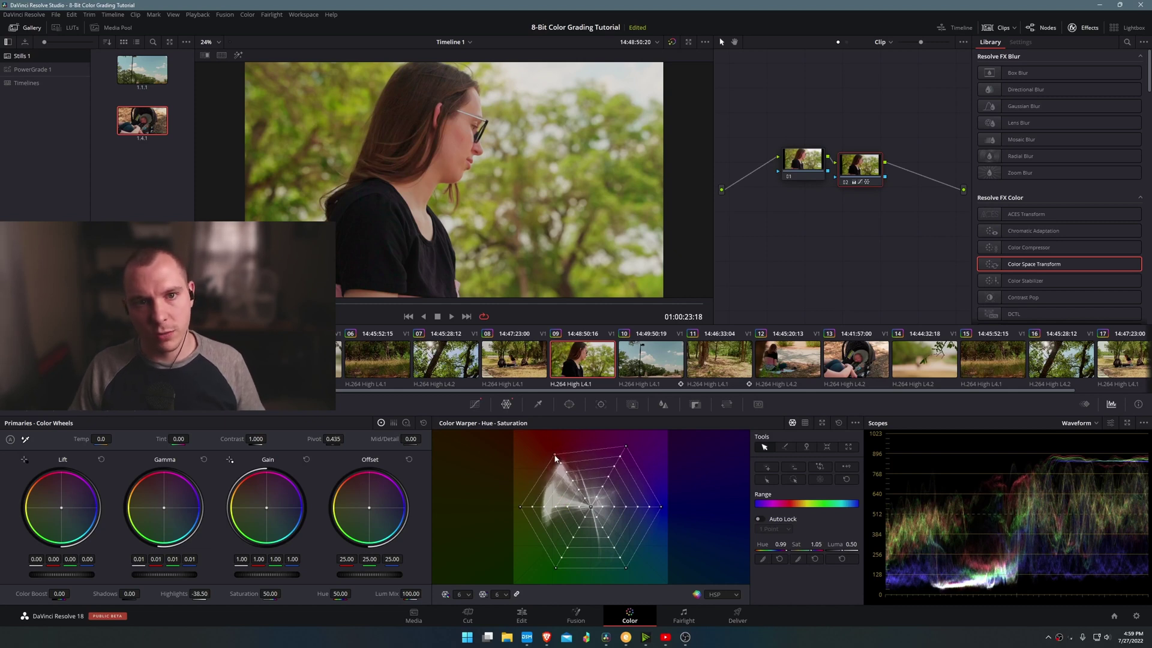
click(671, 42)
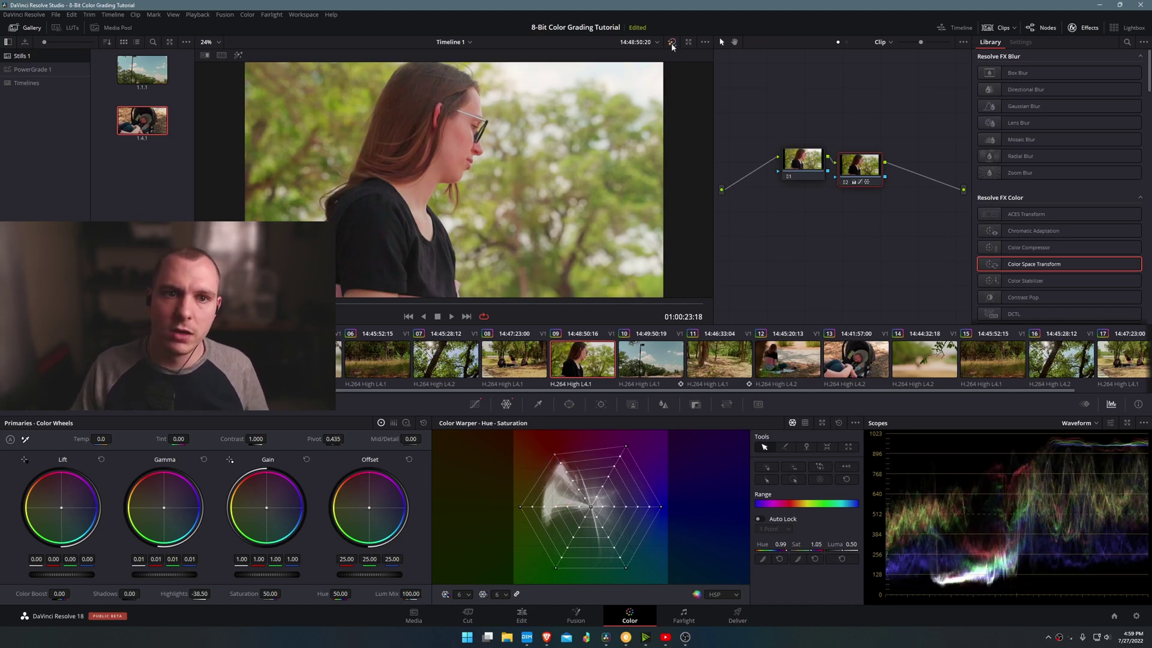
click(672, 43)
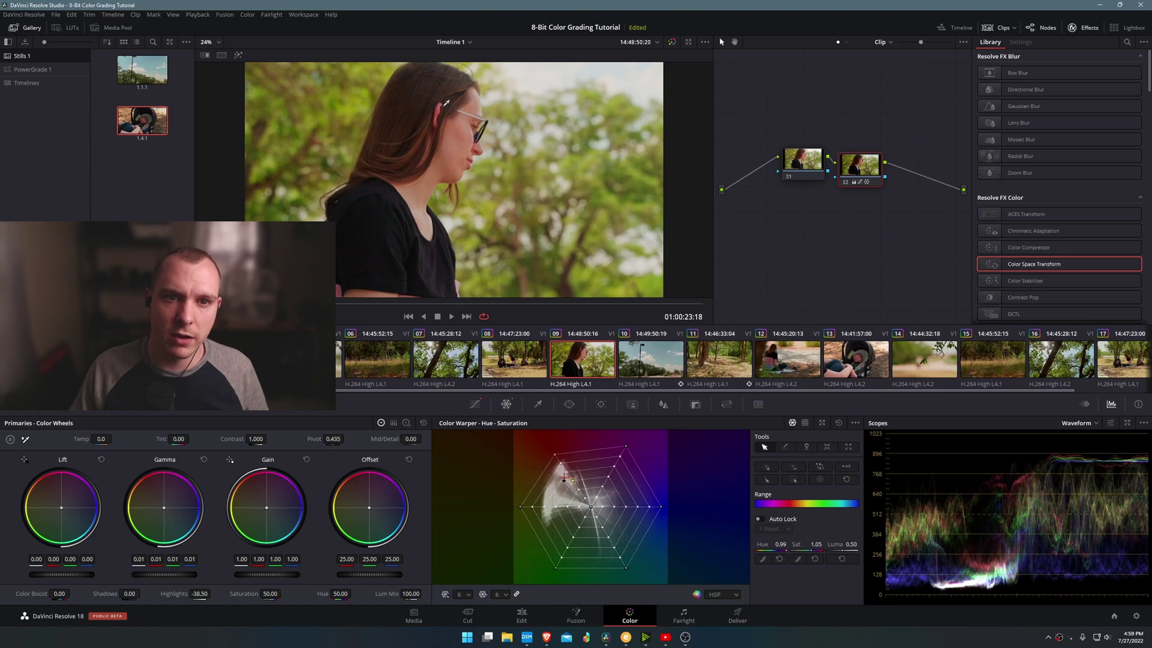
click(671, 43)
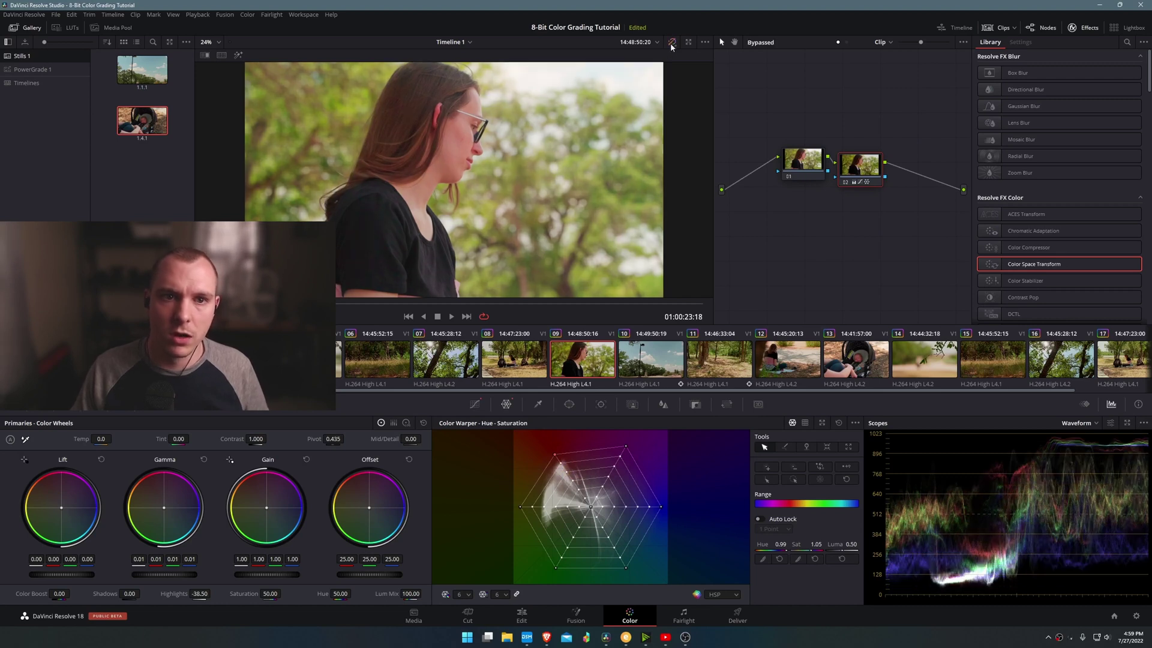
click(671, 42)
click(671, 42)
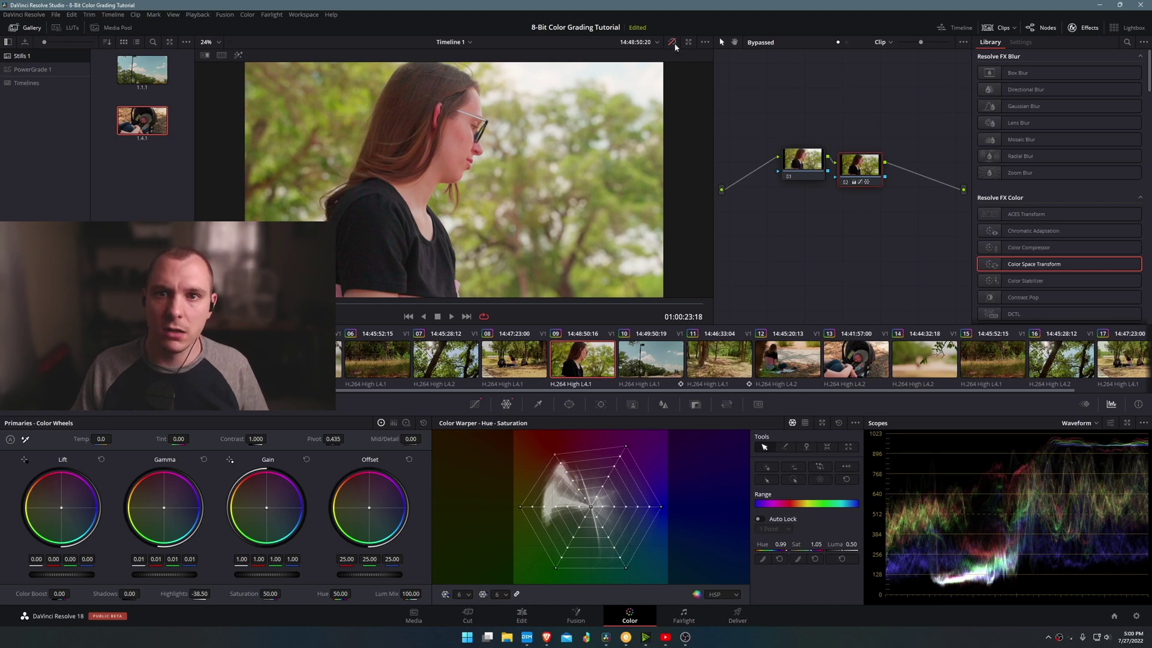
click(672, 43)
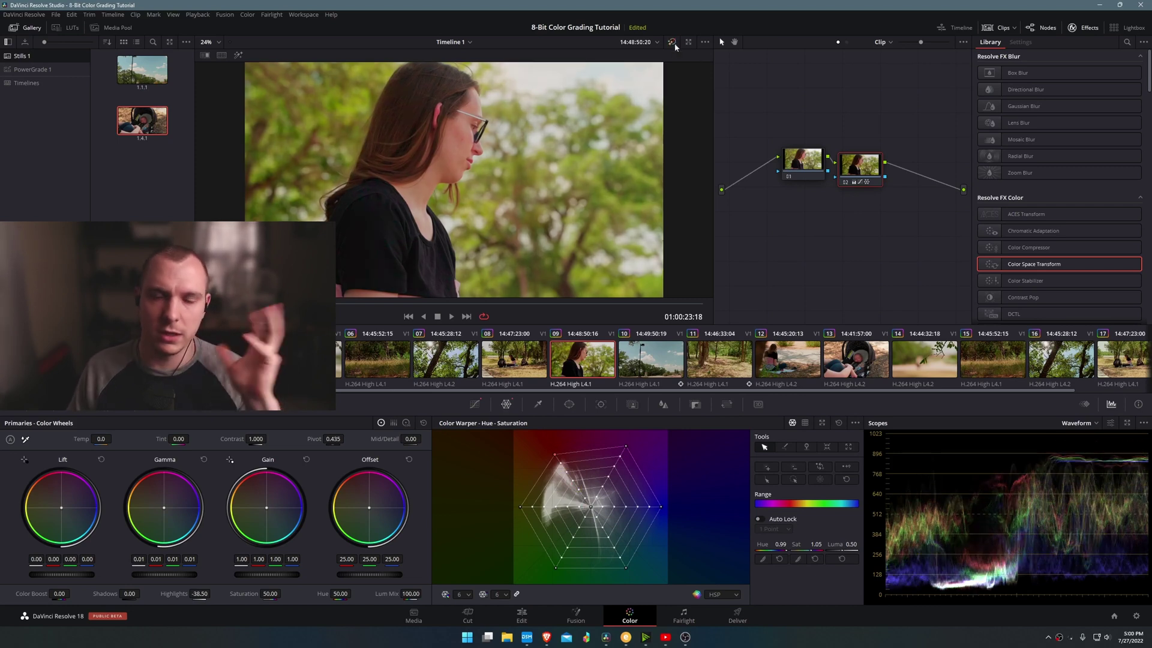
click(672, 43)
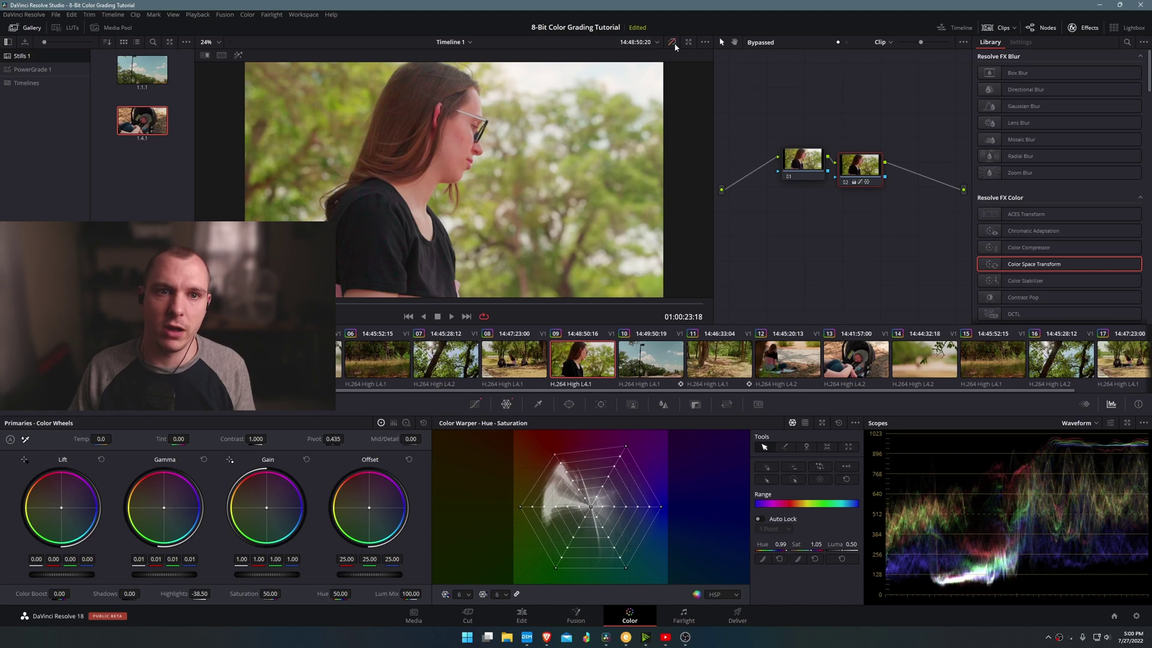
click(672, 42)
click(671, 43)
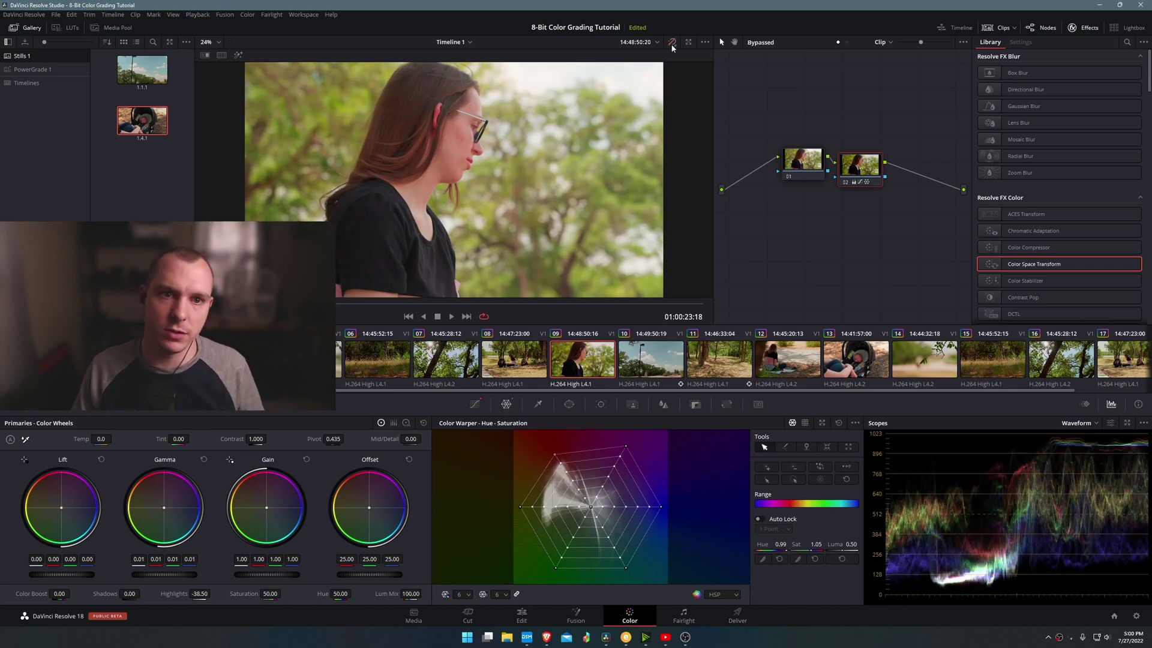
click(672, 42)
click(672, 43)
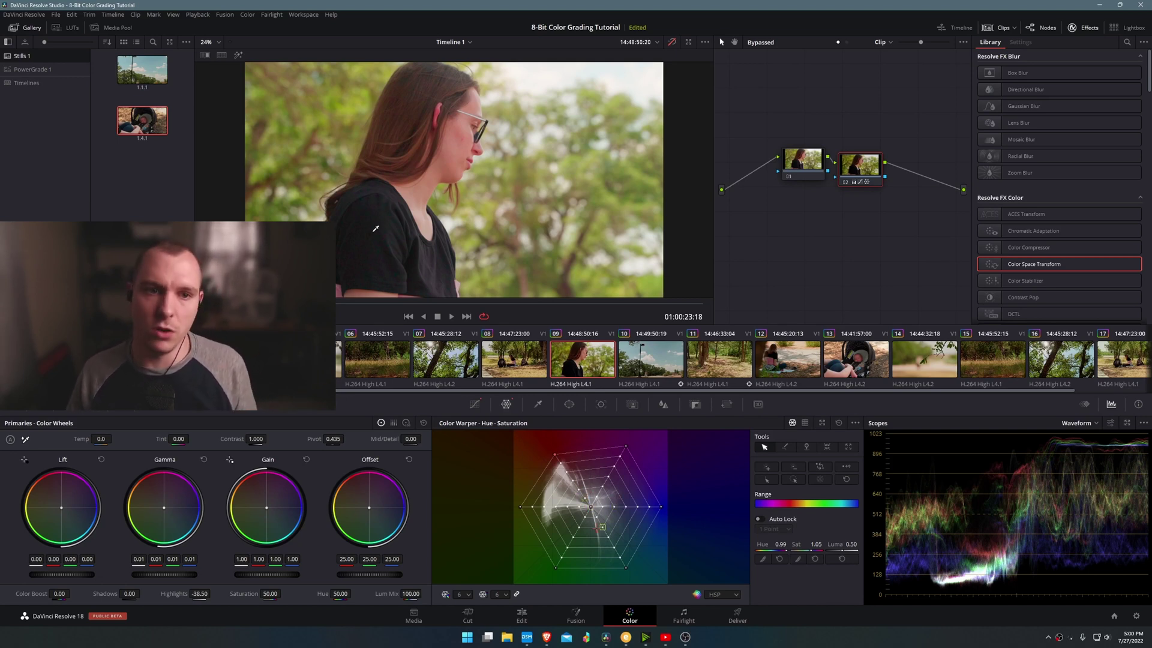
click(672, 42)
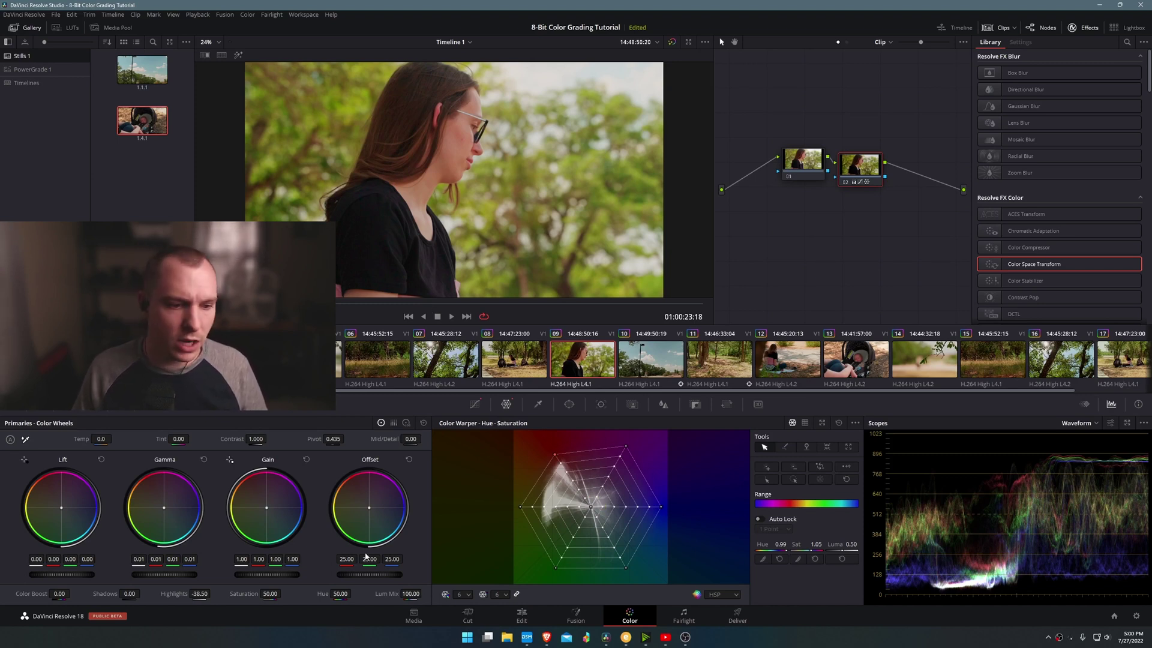
- Pull the woman clip's Highlights down to -54.00 and compare with the ungraded image
drag(199, 593, 213, 593)
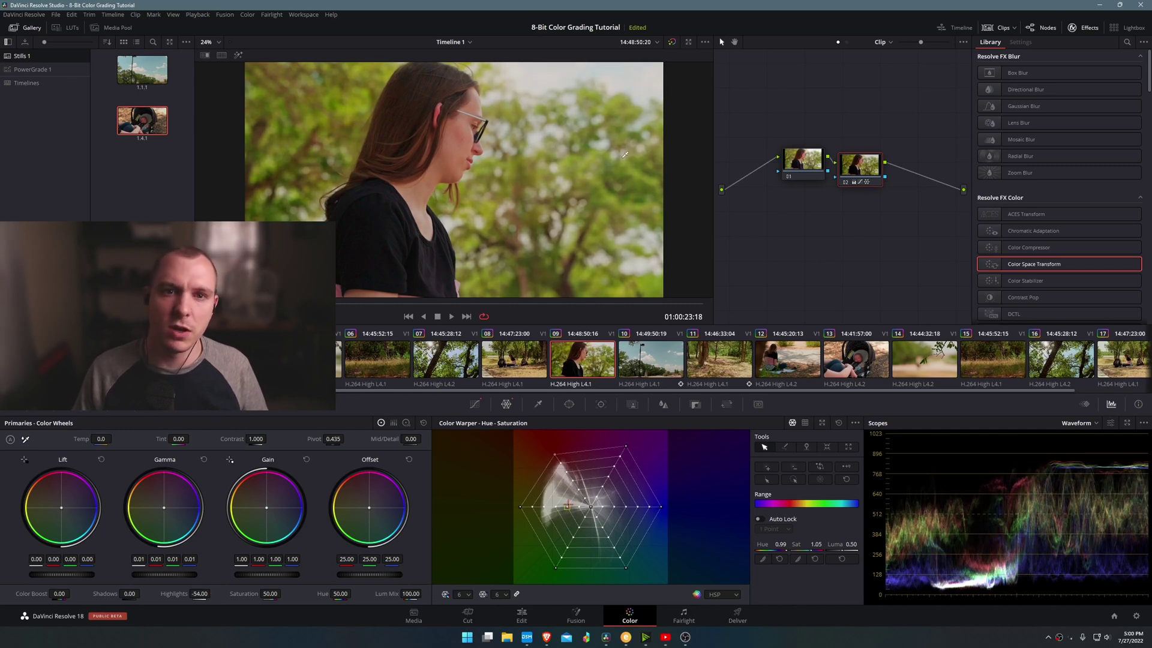
click(672, 42)
click(672, 43)
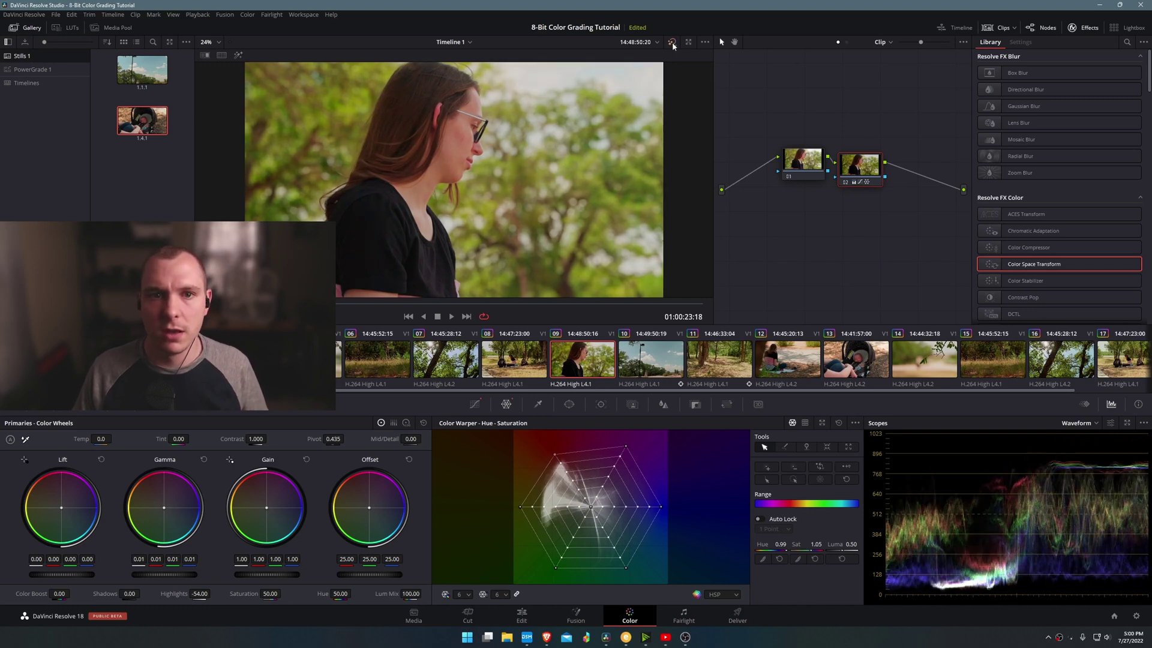
click(672, 42)
click(672, 42)
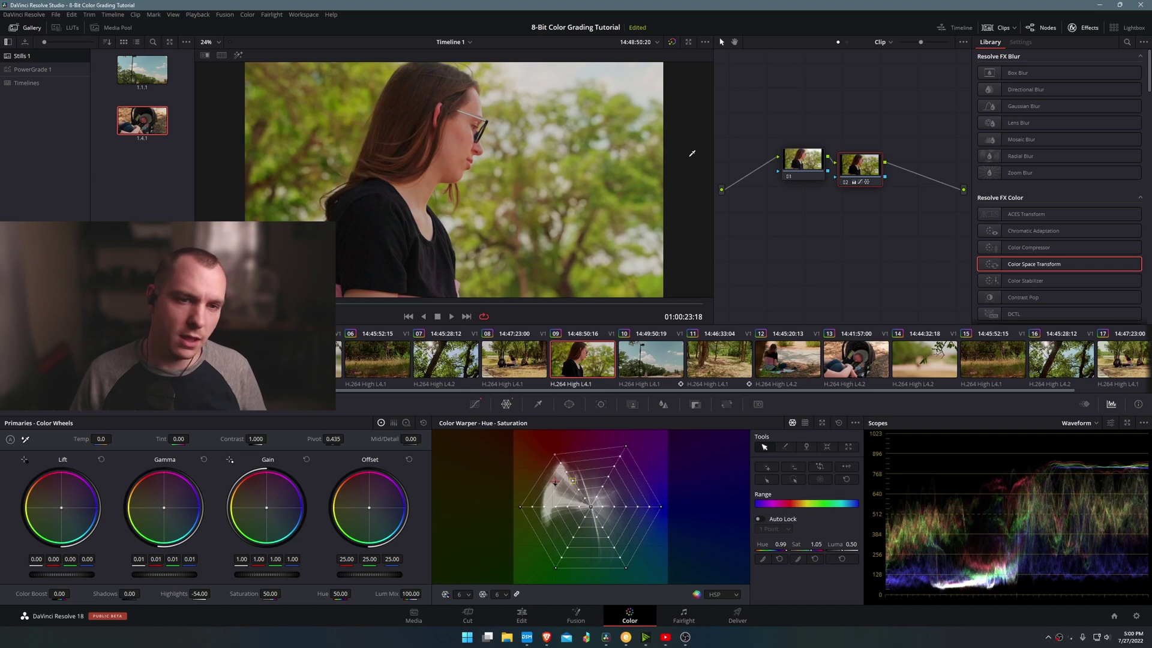
- Play the clip through once, then go to the Edit page with Shift+4
key(space)
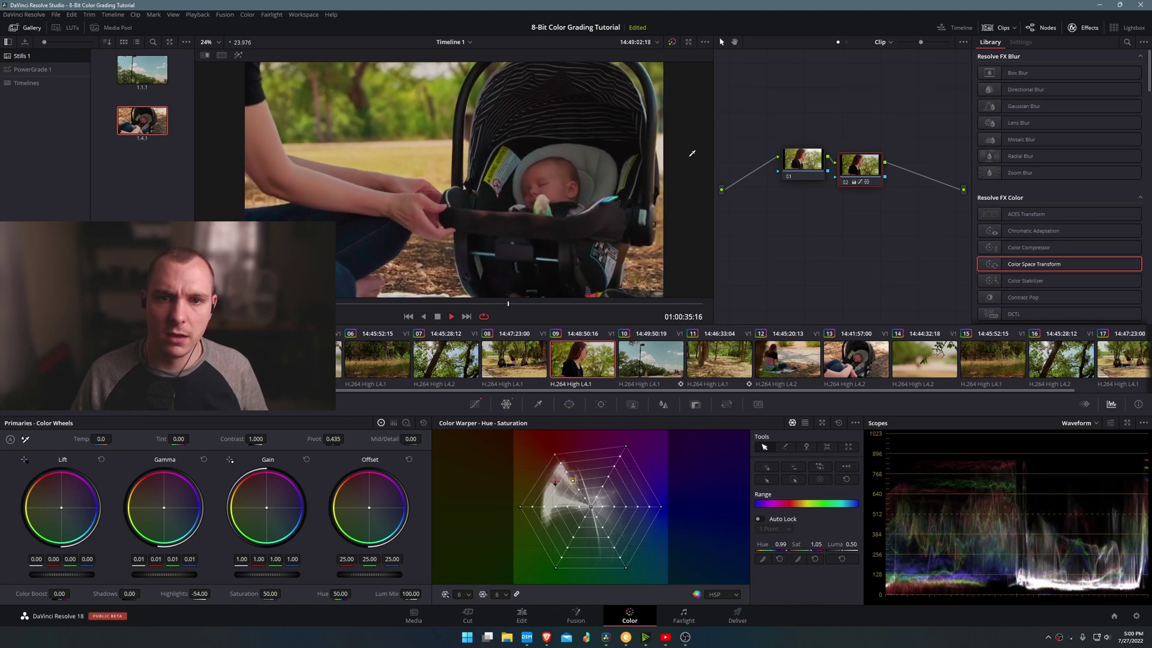
key(space)
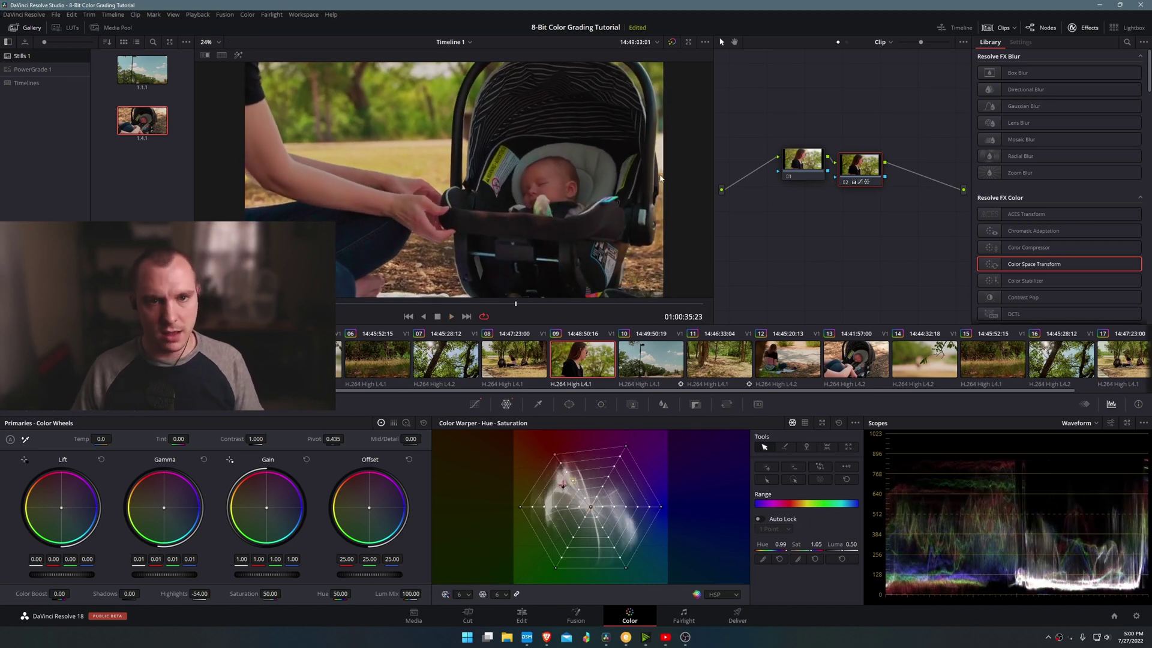
key(shift+4)
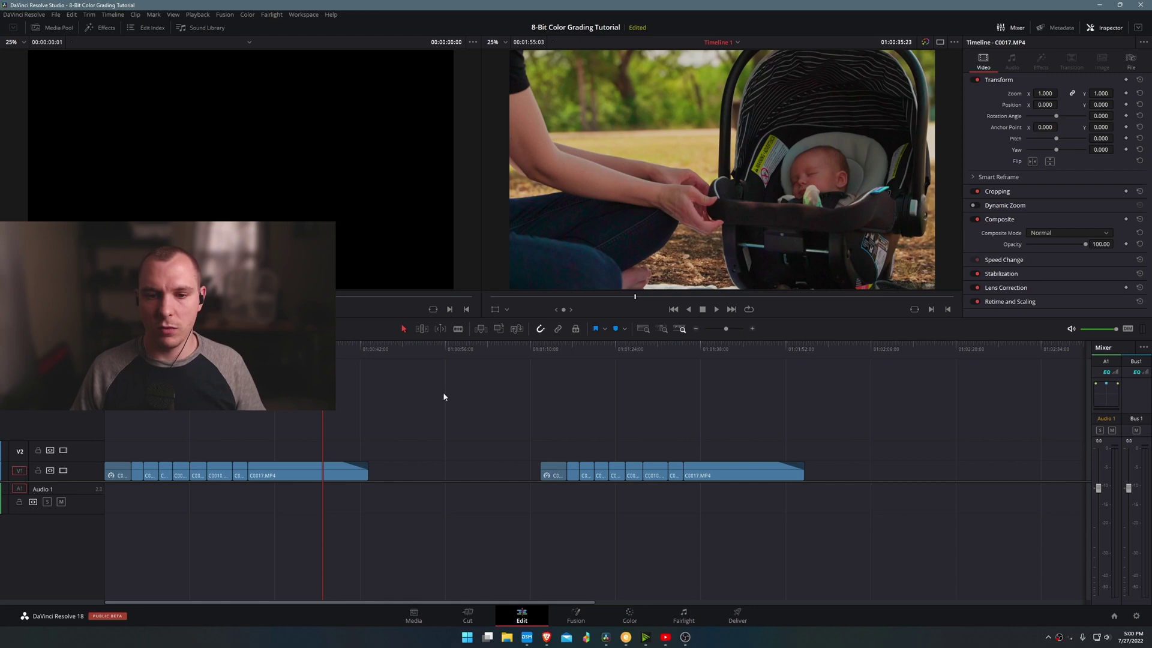
- Back on the Color page for car-seat clip C0017.MP4, reposition node 01 in the node graph
key(ctrl+minus)
key(ctrl+equal)
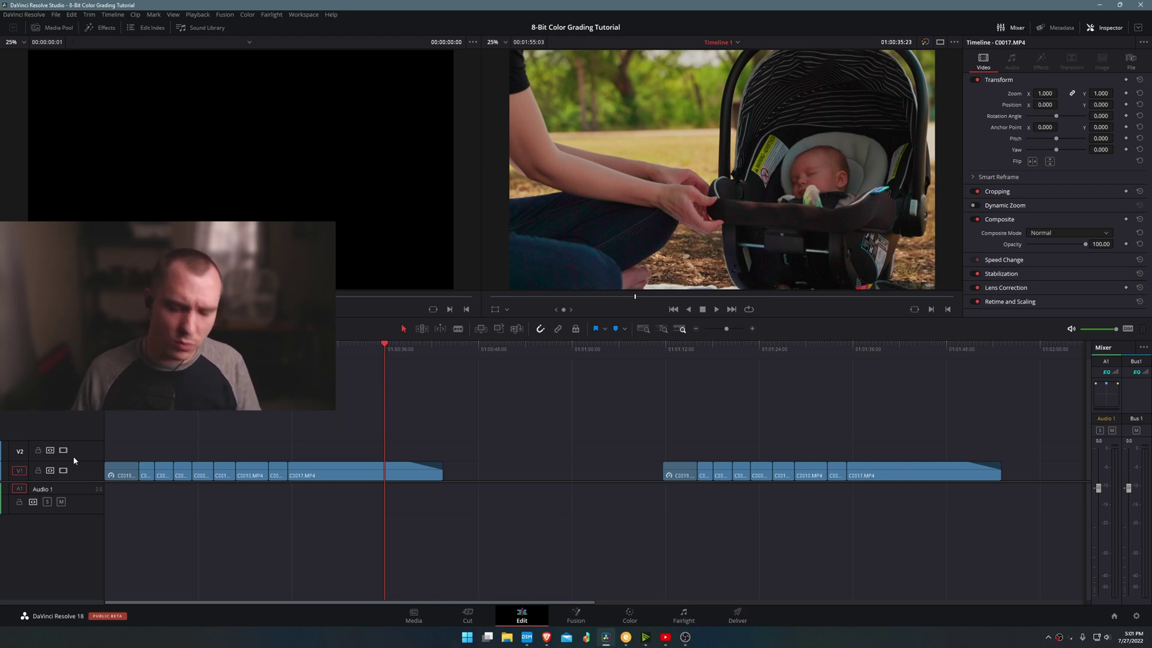
key(shift+6)
drag(811, 164, 786, 174)
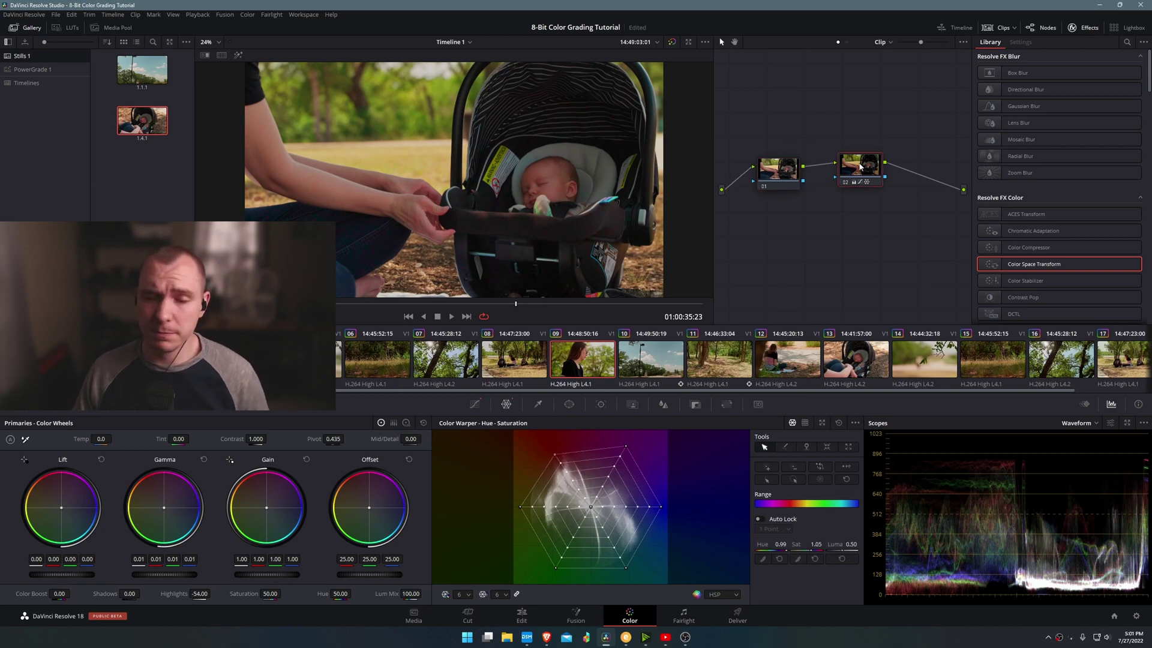